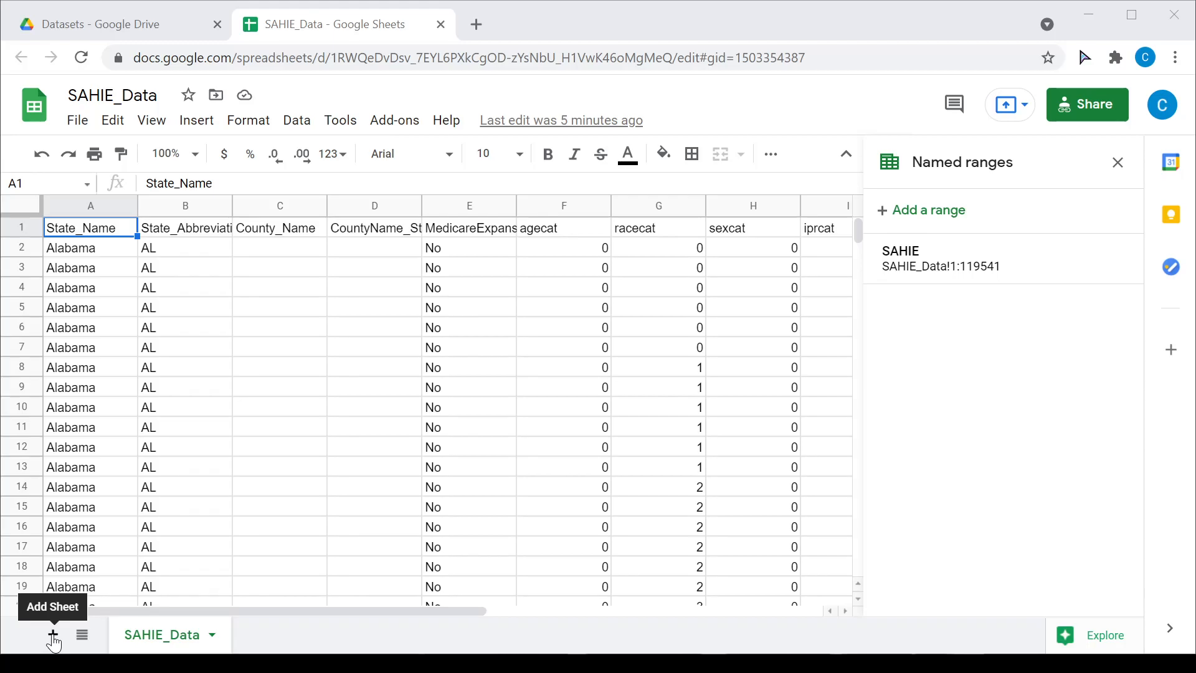
Step: Add a new blank sheet, Sheet1, next to SAHIE_Data
click(54, 635)
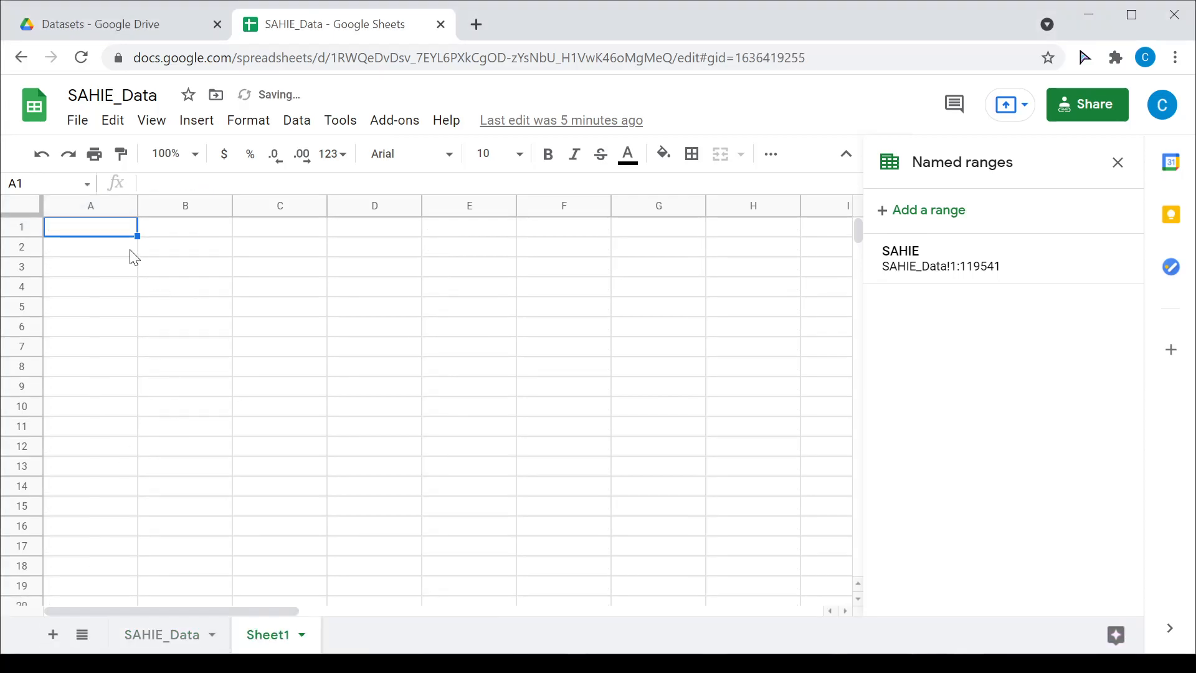
Step: Zoom to 150% and start =QUERY(SAHIE, "SELECT * WHERE in Sheet1's A1
click(193, 155)
click(169, 340)
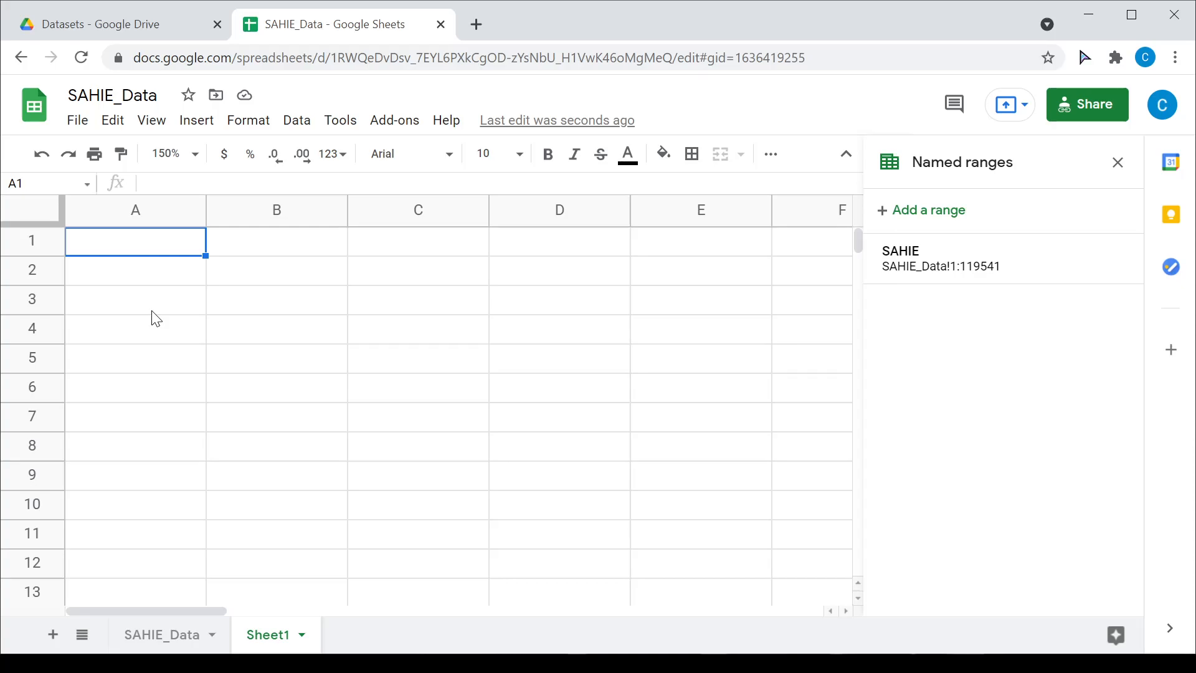
text(=)
text(QUER)
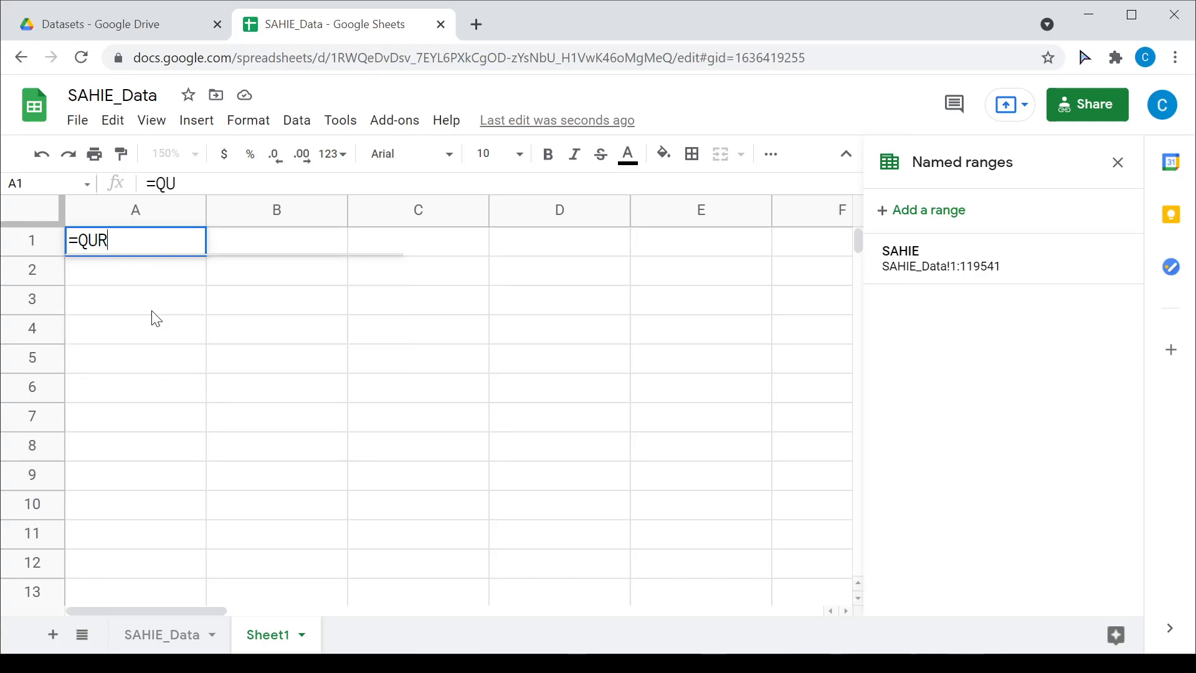
key(Tab)
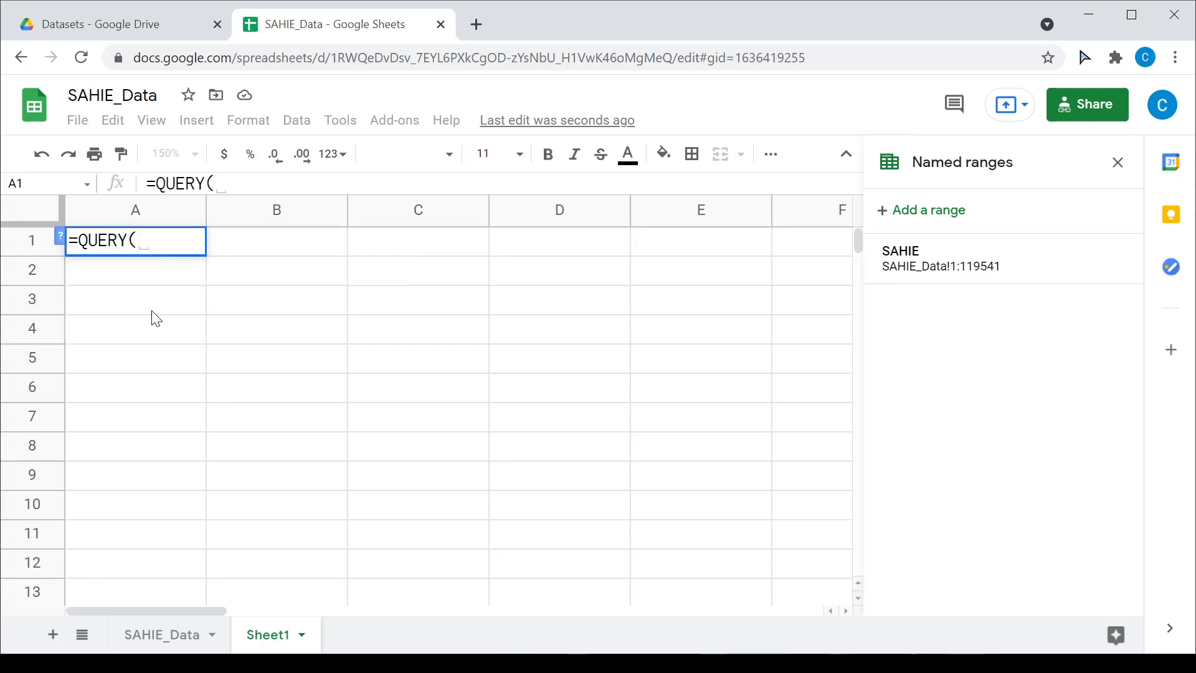
text(S)
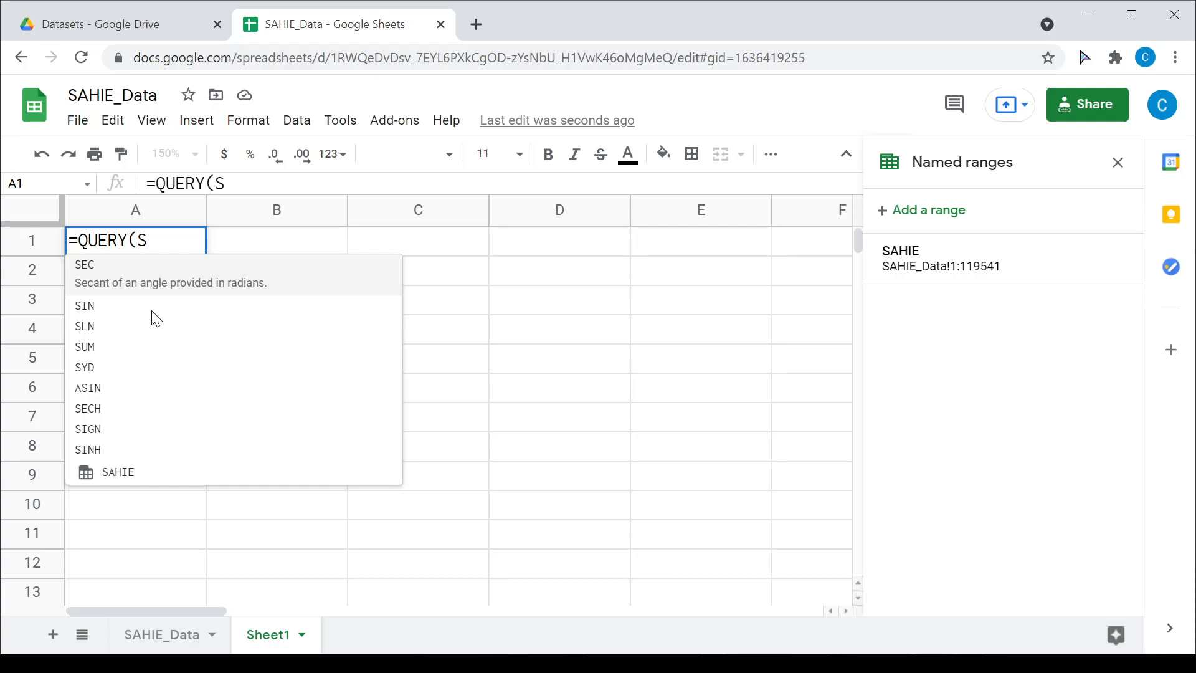
text(AH)
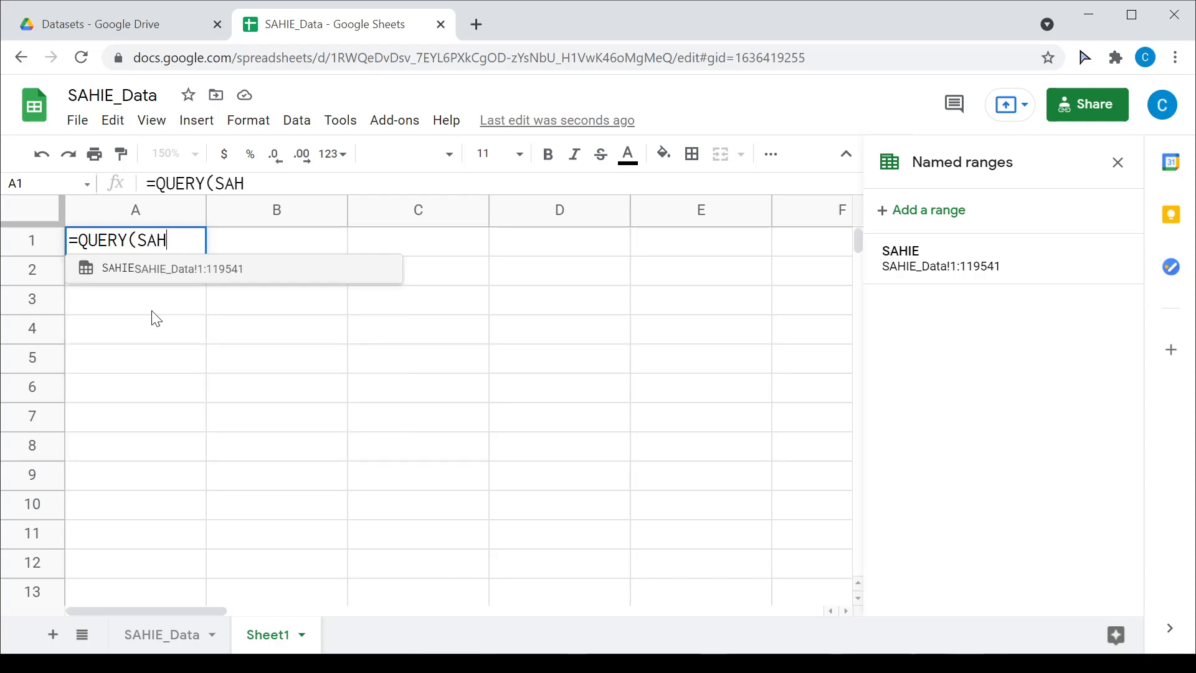
key(Tab)
text(, )
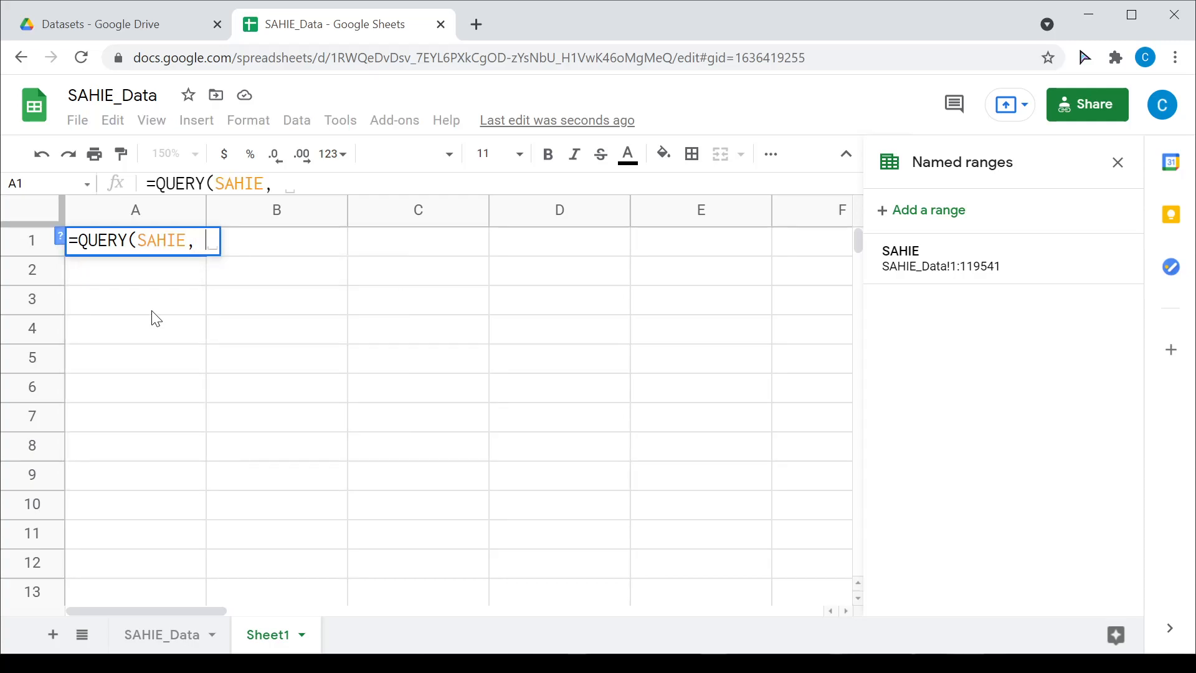
text("")
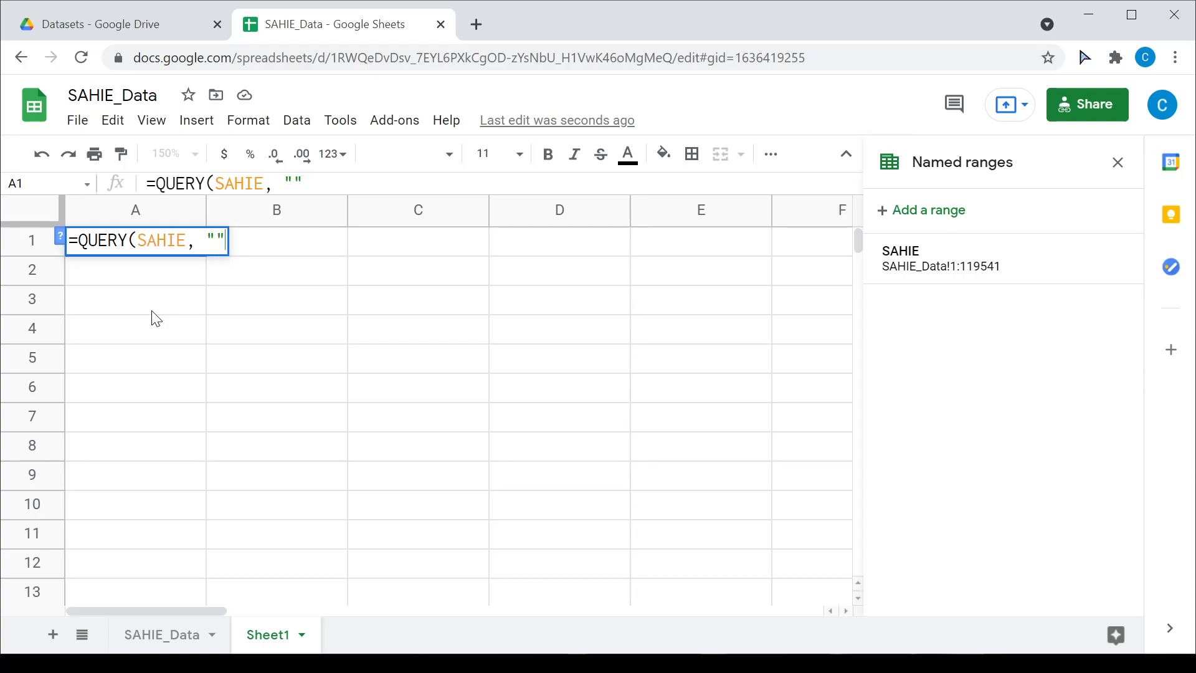
text(SELECT)
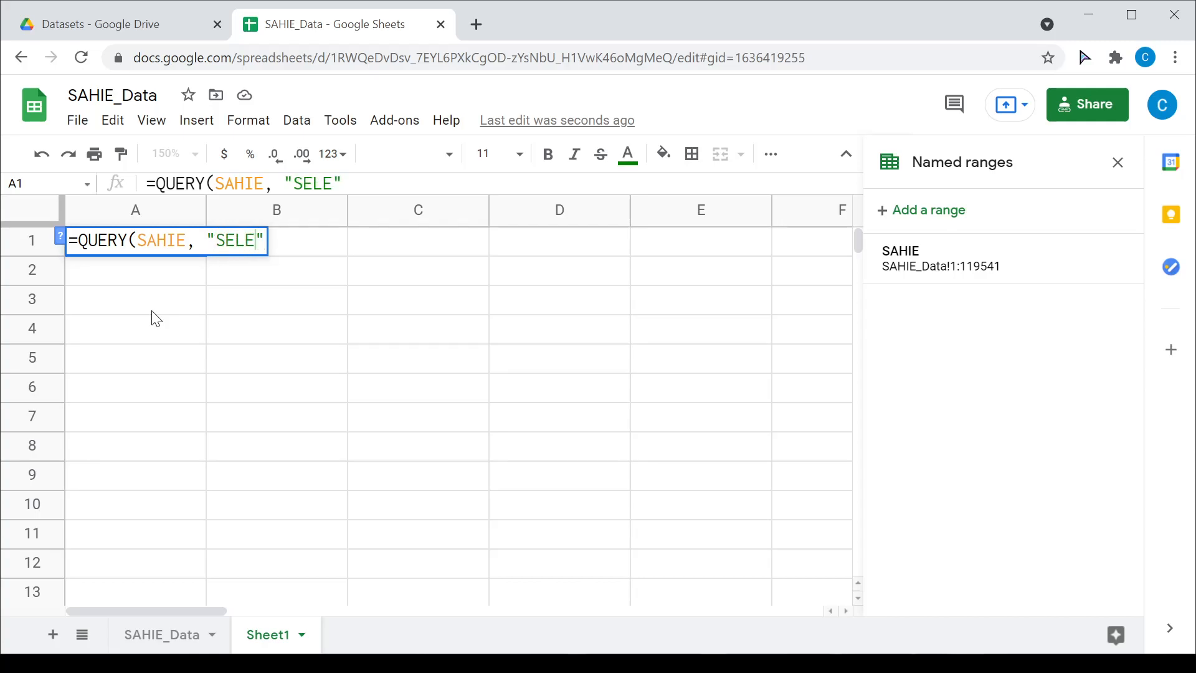
text( *)
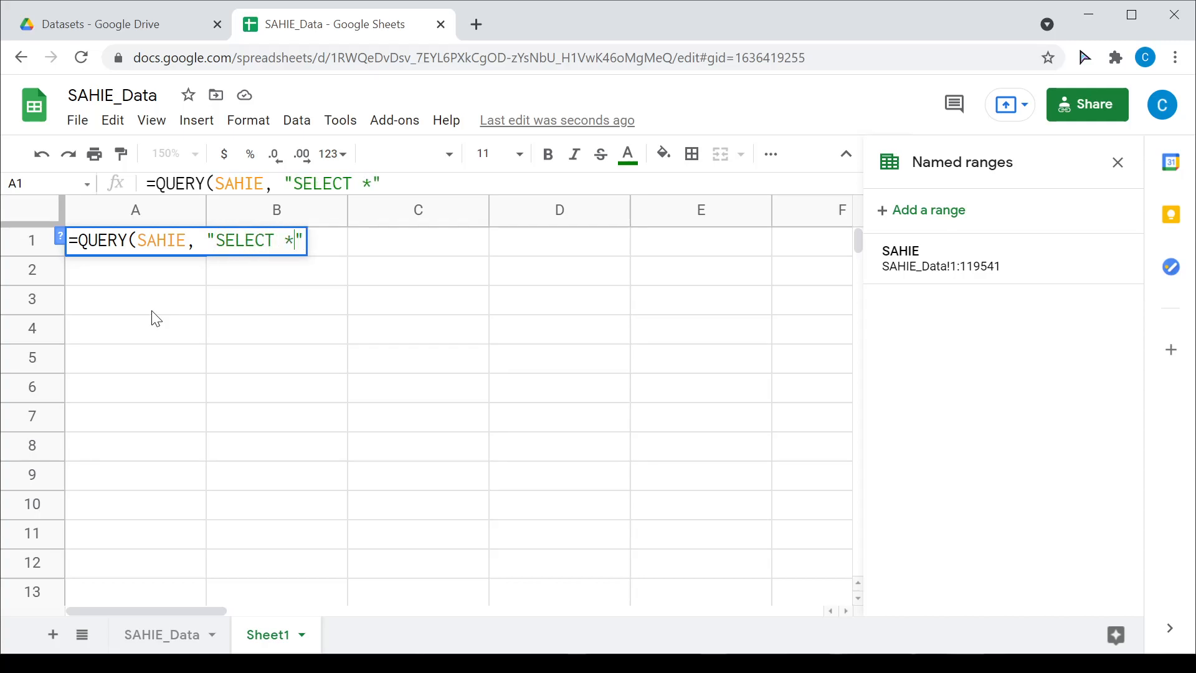
text( WHERE)
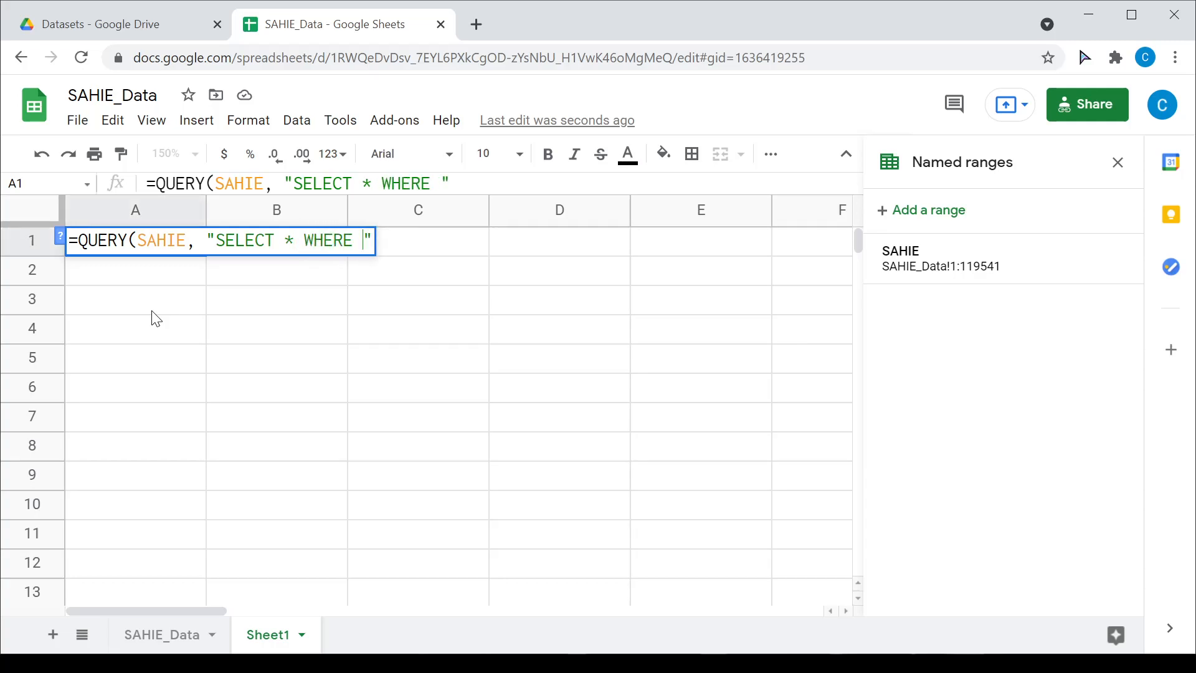
Step: After checking SAHIE_Data's state column, complete the condition B = 'MN' and enter the formula
click(167, 637)
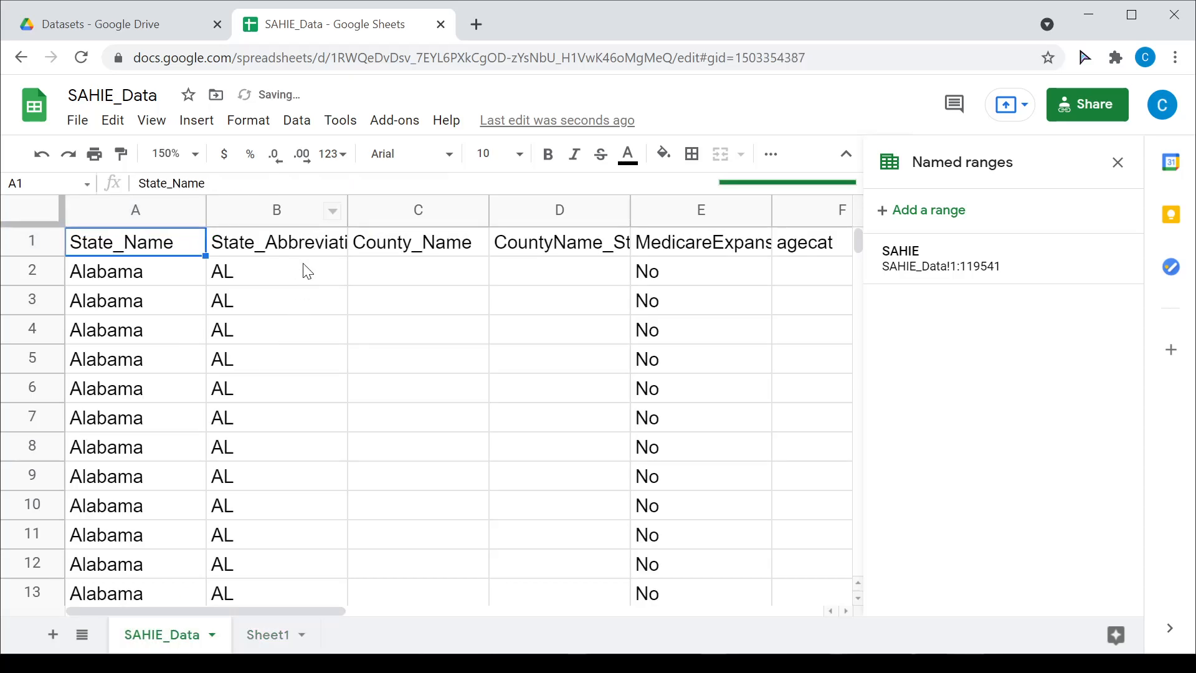
click(268, 638)
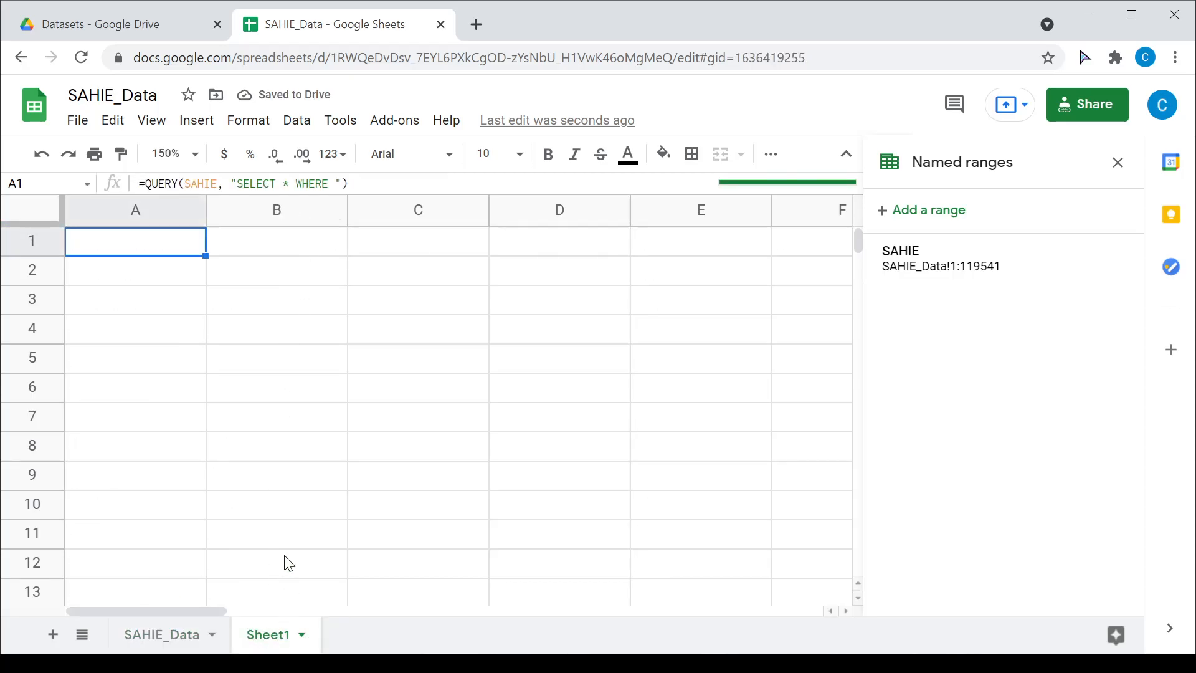
click(341, 184)
text(B = )
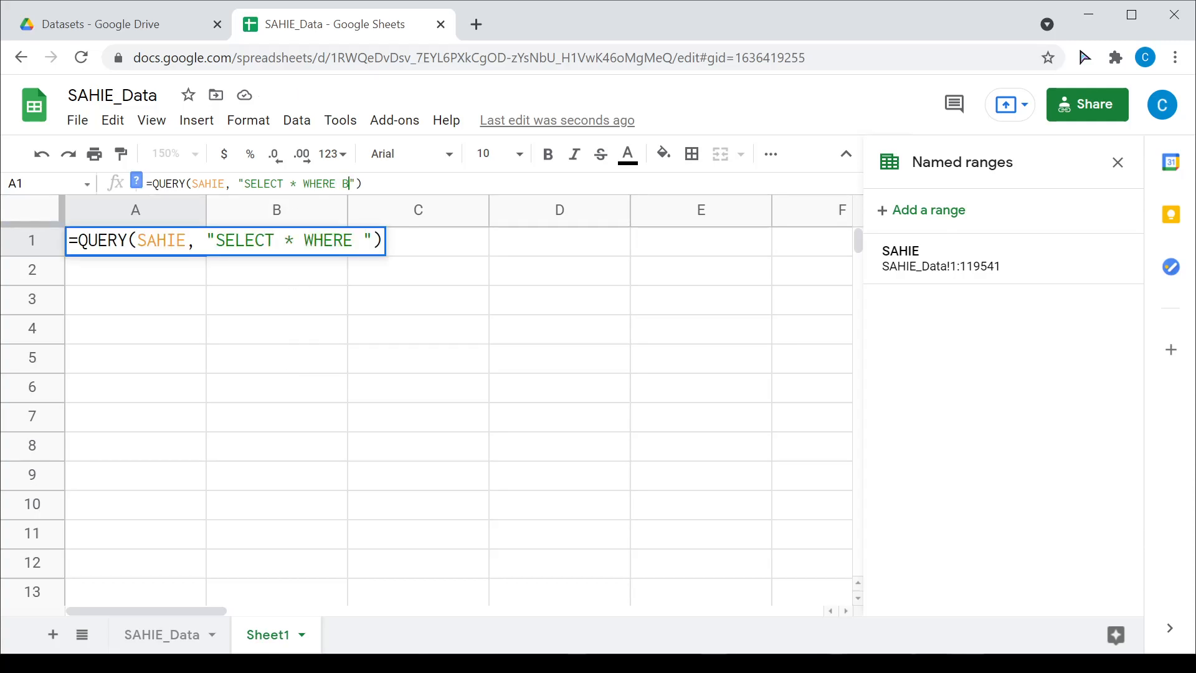
text('MN)
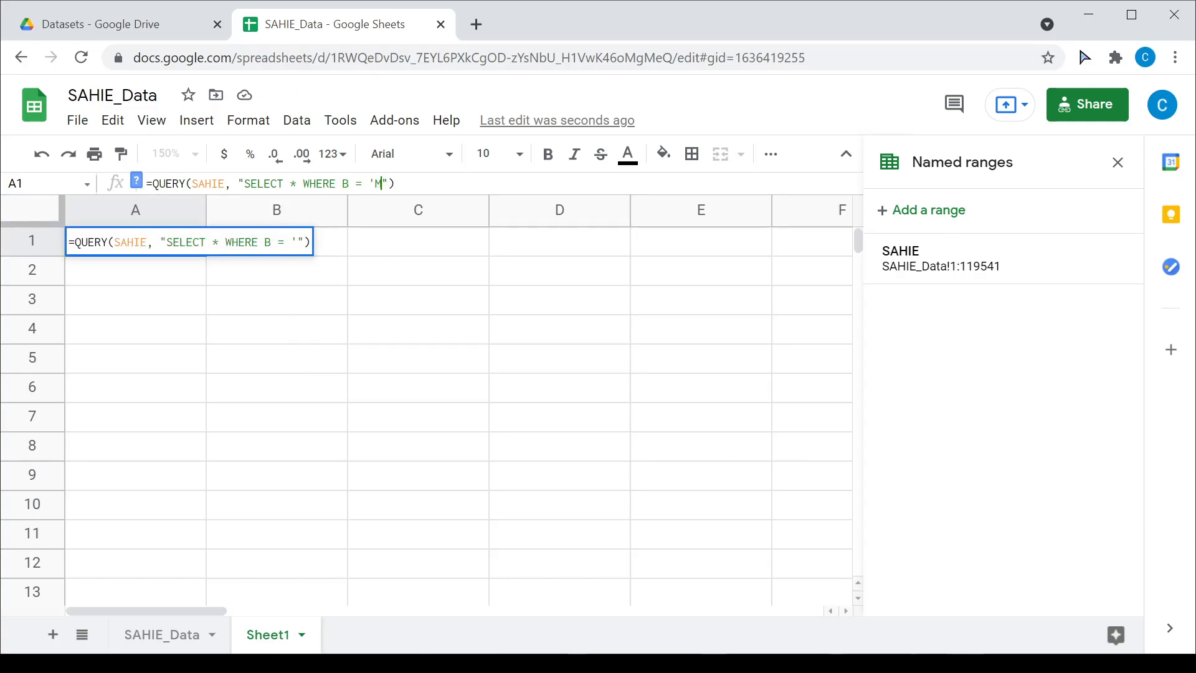
text(')
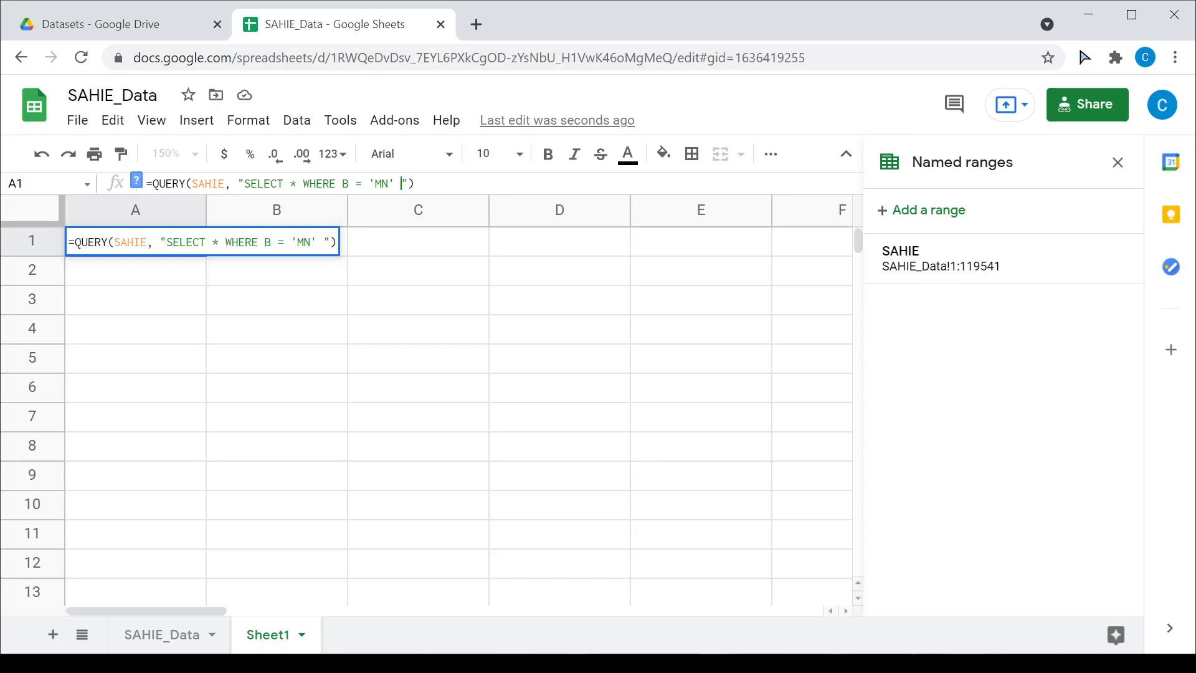
click(415, 183)
key(Return)
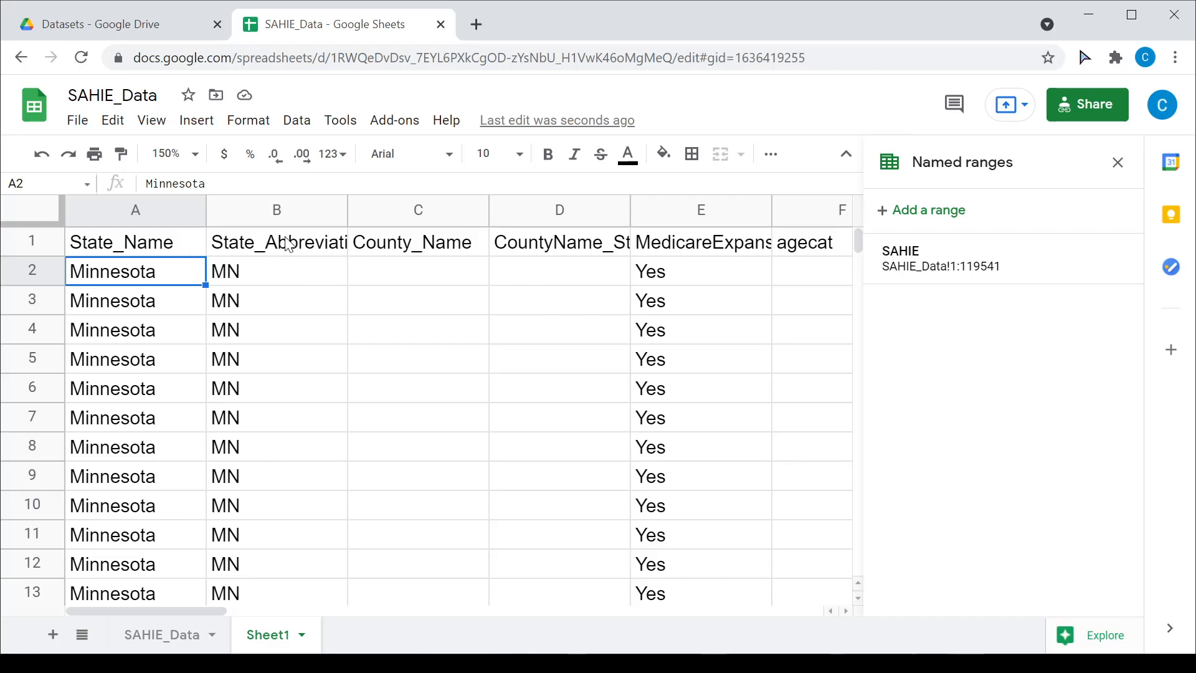
scroll(312, 284, down, 15)
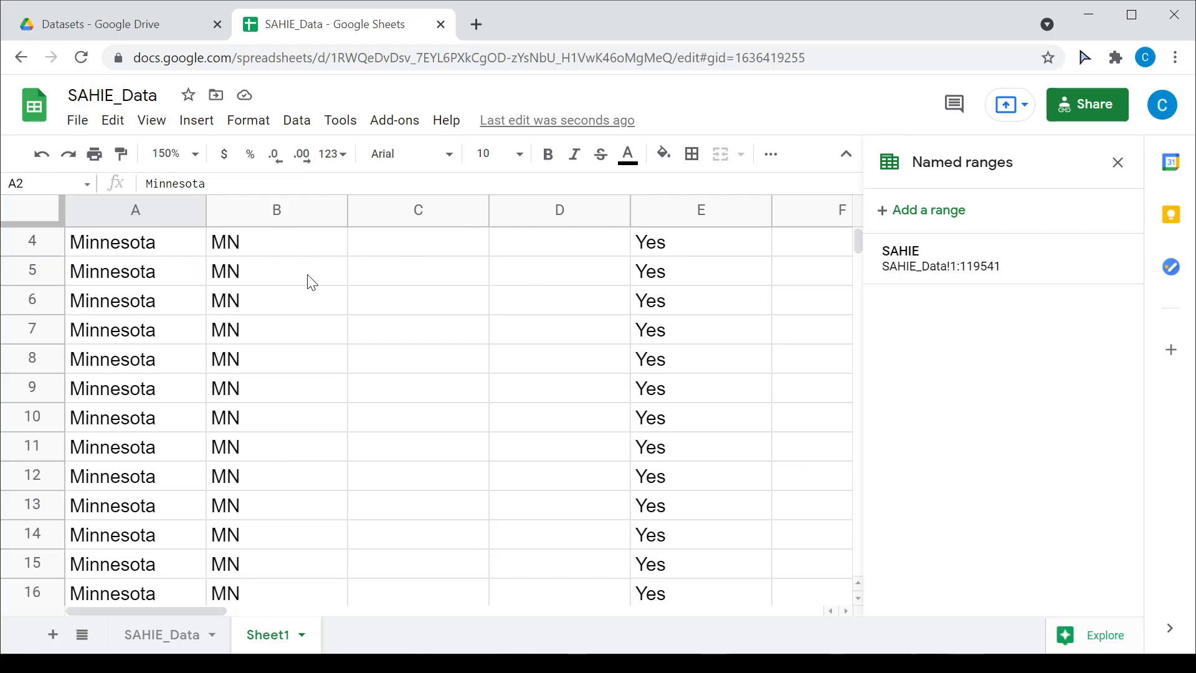
scroll(312, 289, down, 9)
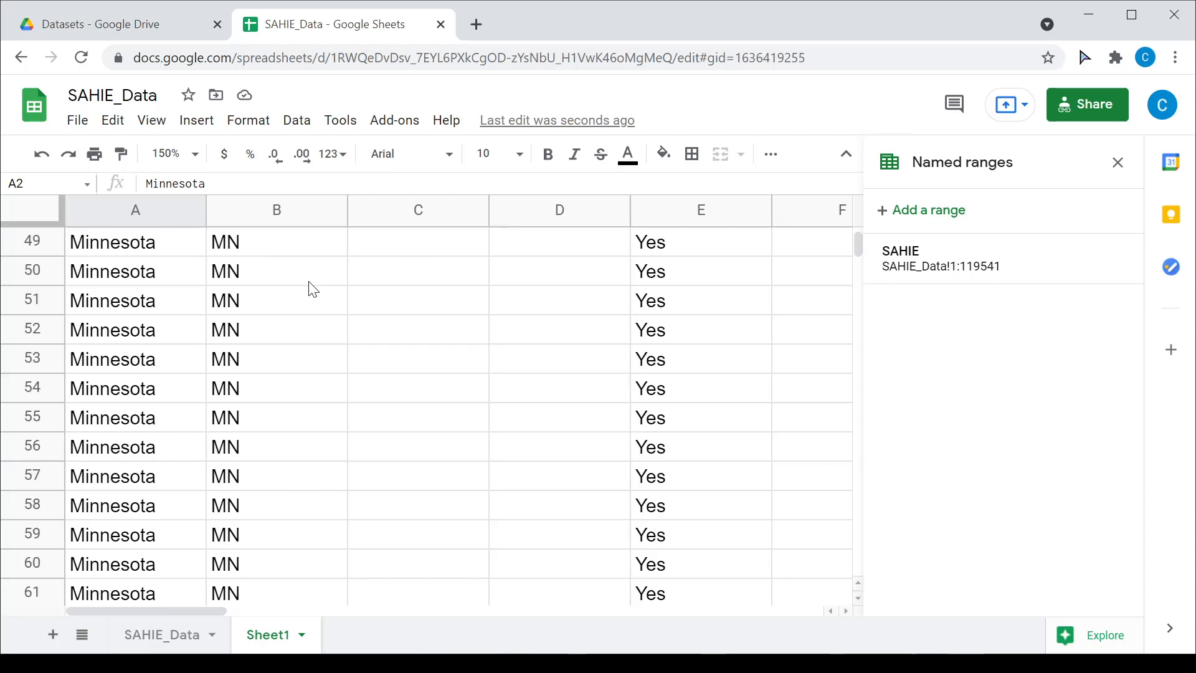
mouse_move(857, 248)
mouse_down()
mouse_move(860, 262)
mouse_move(859, 237)
mouse_up()
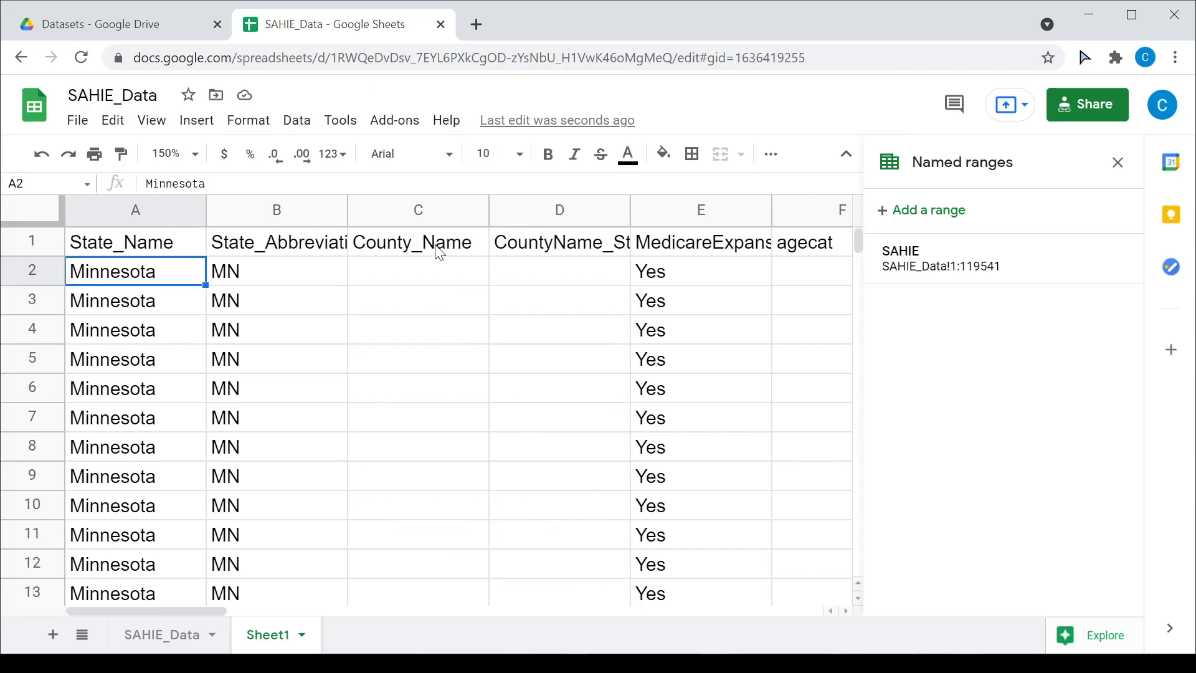
click(439, 280)
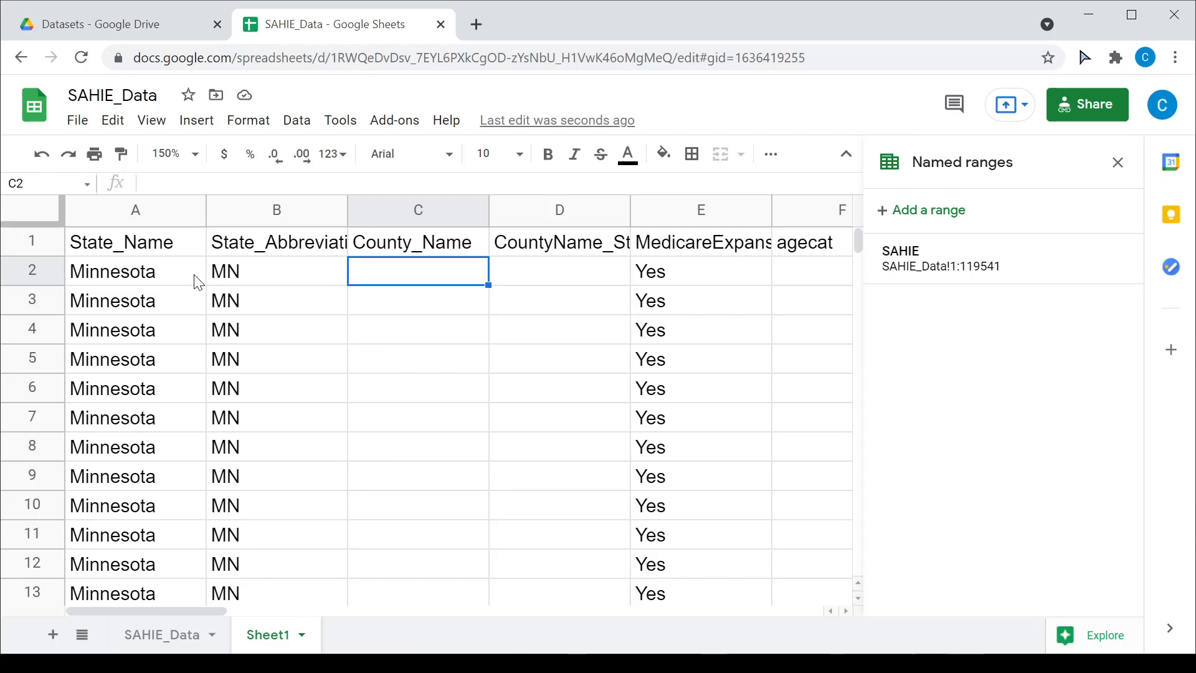
click(195, 155)
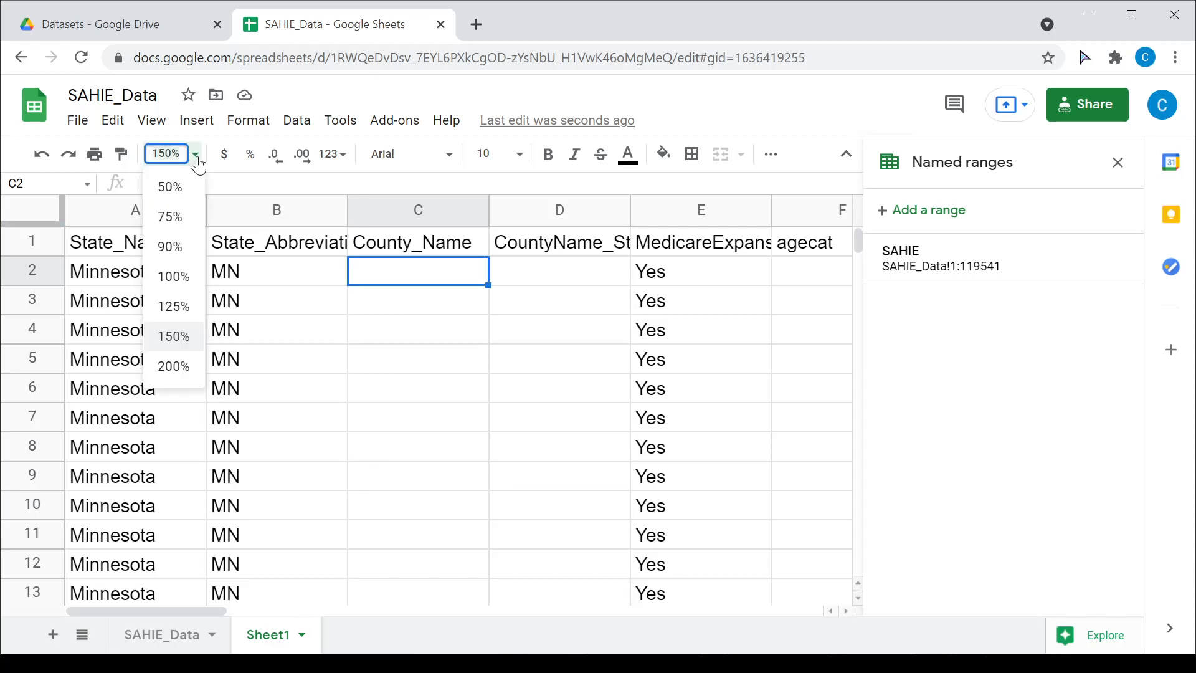
click(174, 246)
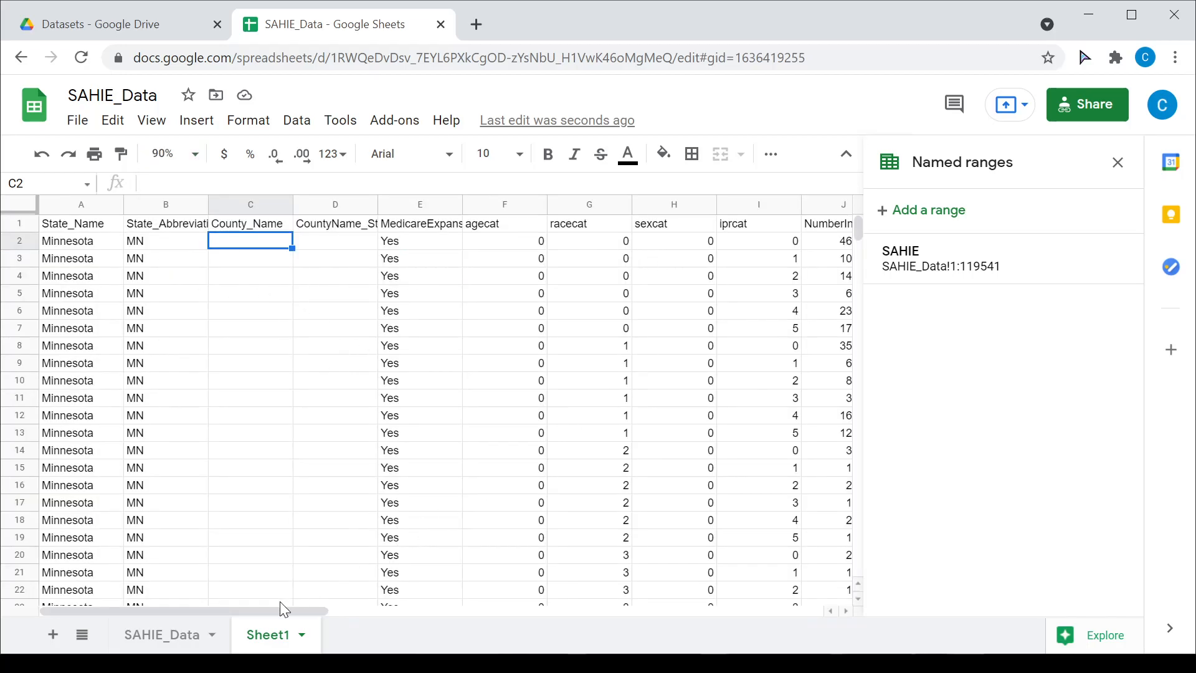
drag(275, 610, 354, 610)
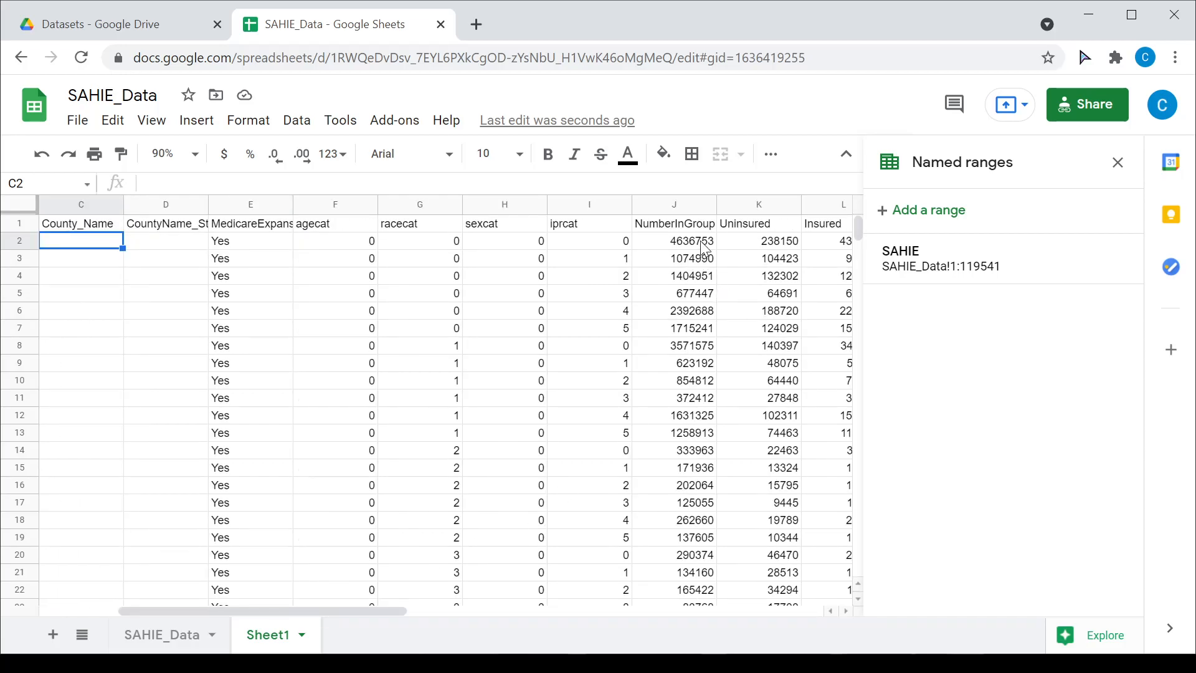
drag(384, 621, 331, 611)
scroll(395, 499, down, 20)
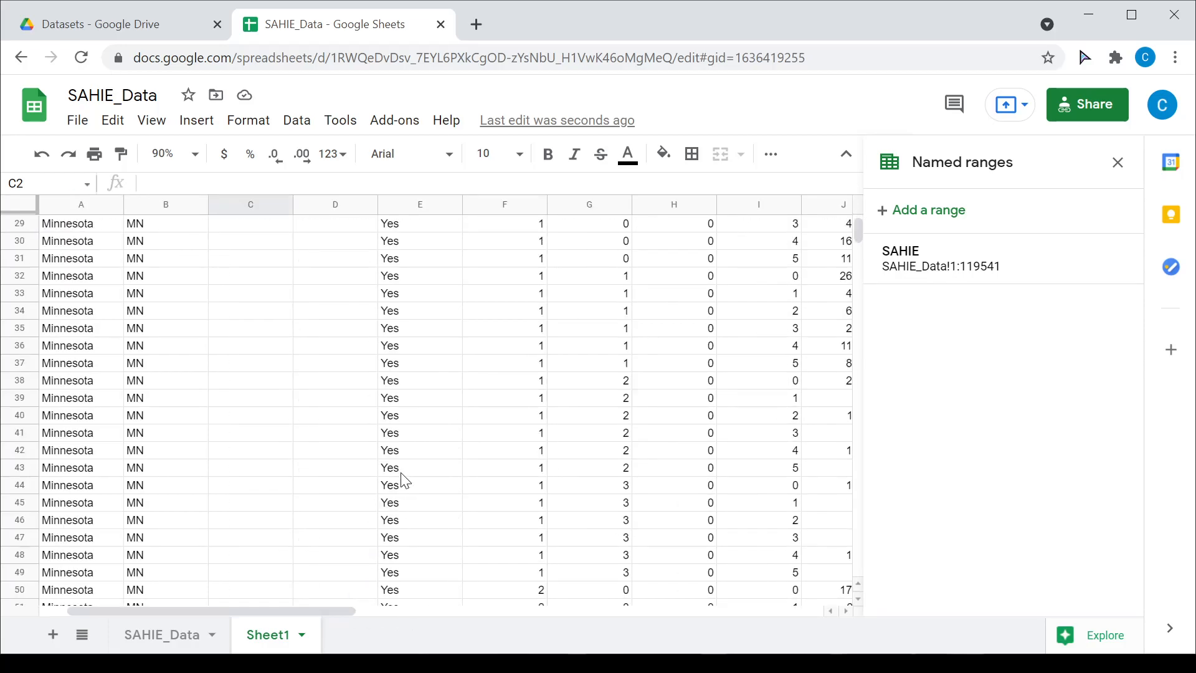
scroll(406, 477, down, 16)
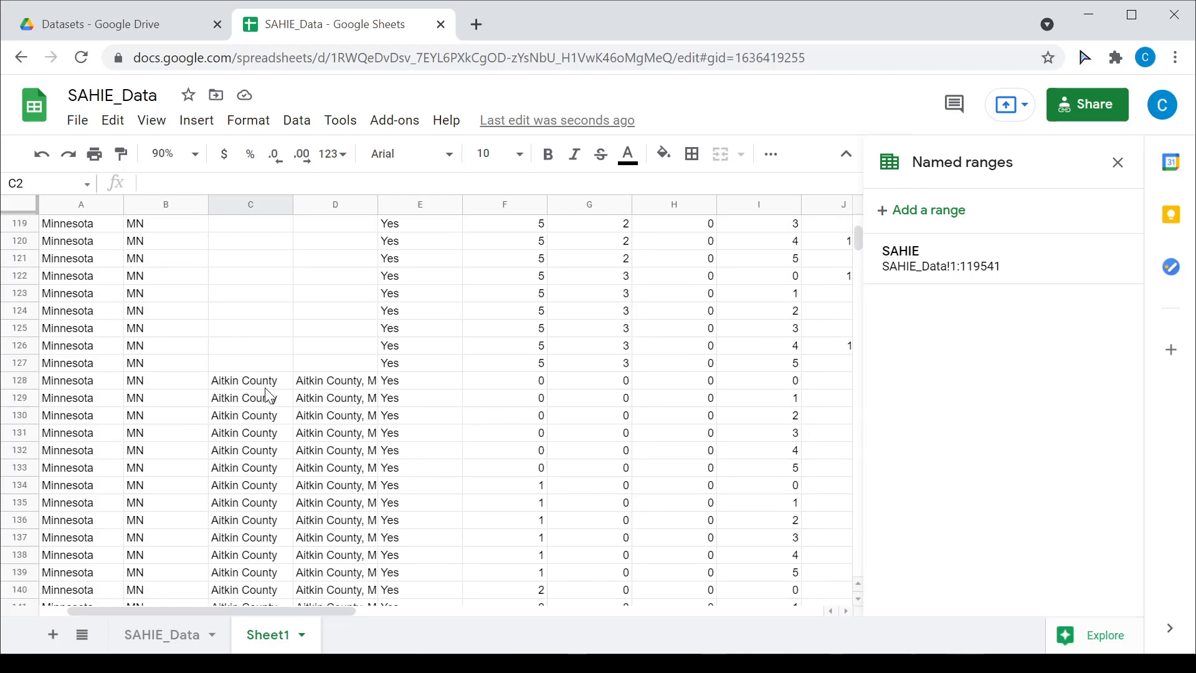
scroll(269, 391, down, 4)
scroll(269, 396, up, 3)
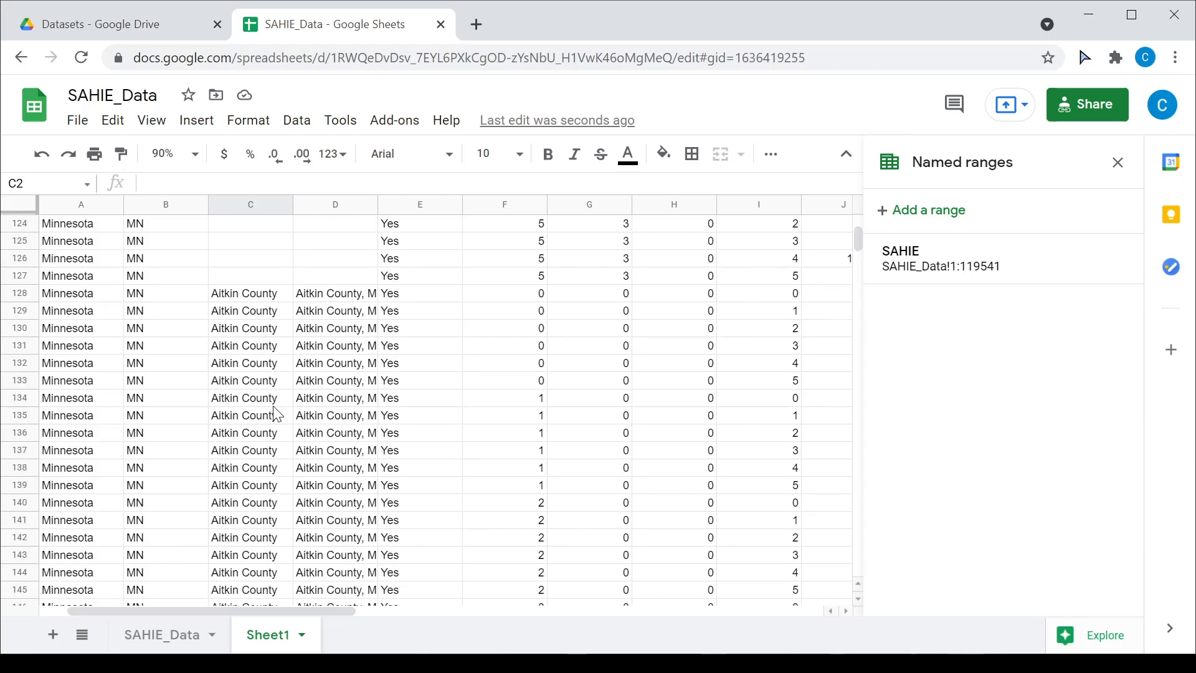
scroll(277, 414, up, 2)
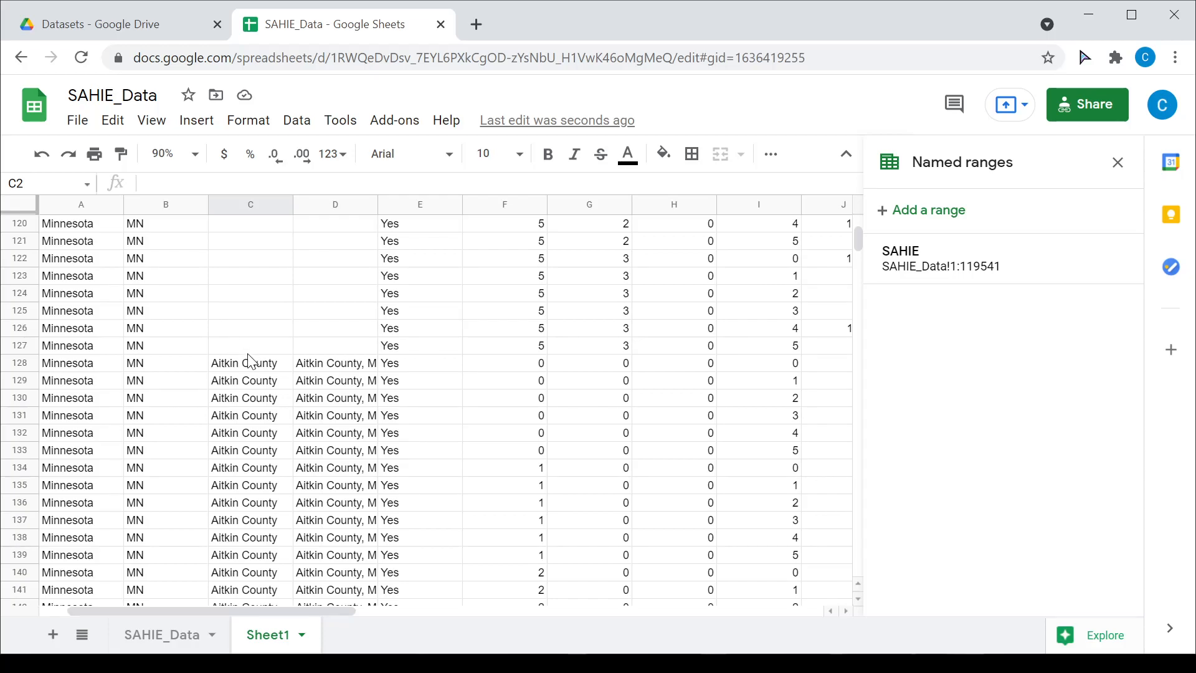
scroll(309, 326, up, 20)
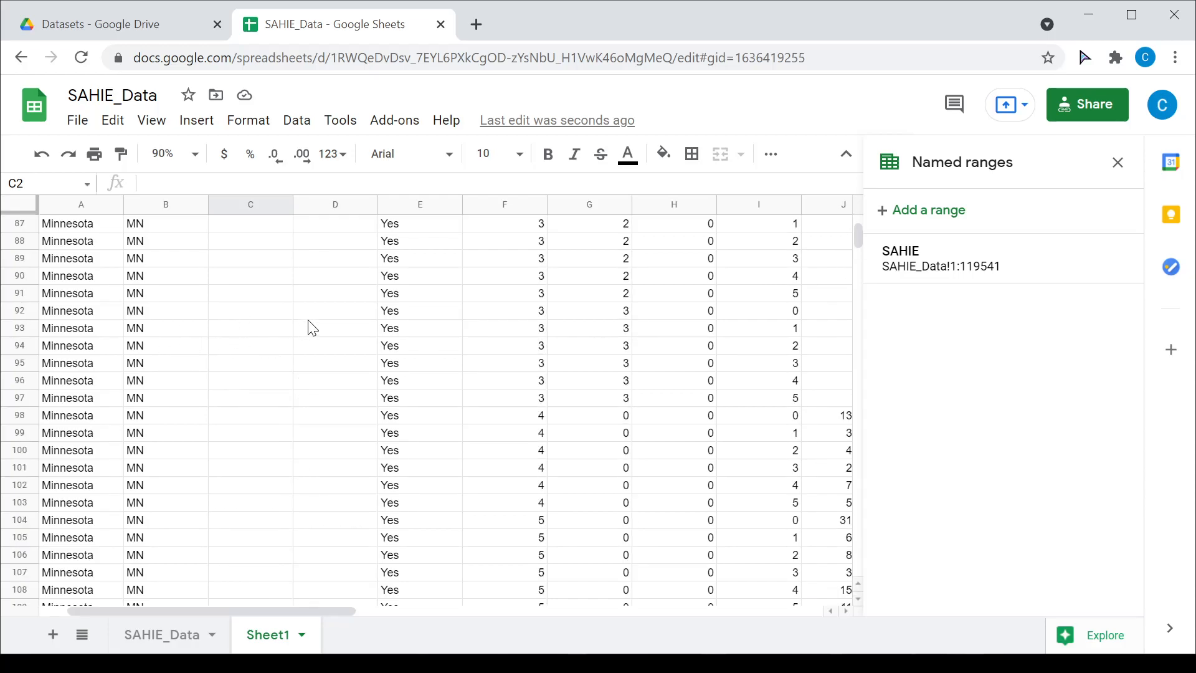
scroll(309, 326, up, 12)
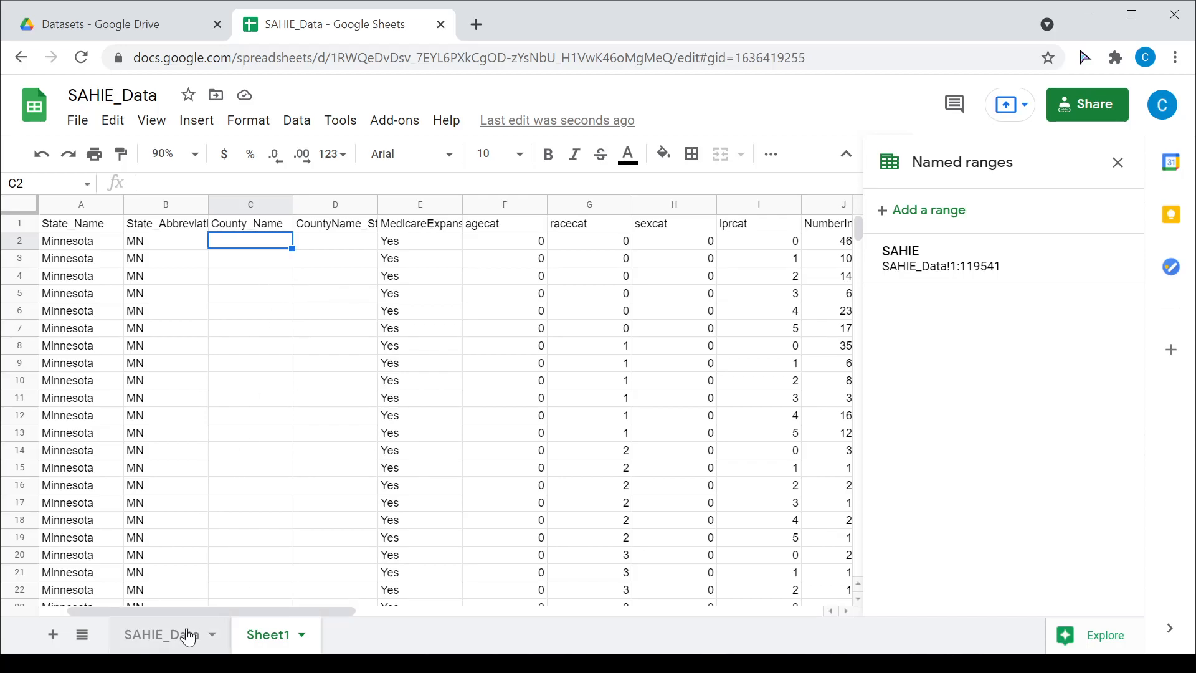
Step: Turn the A1 QUERY formula into text with a leading apostrophe
click(77, 226)
click(146, 183)
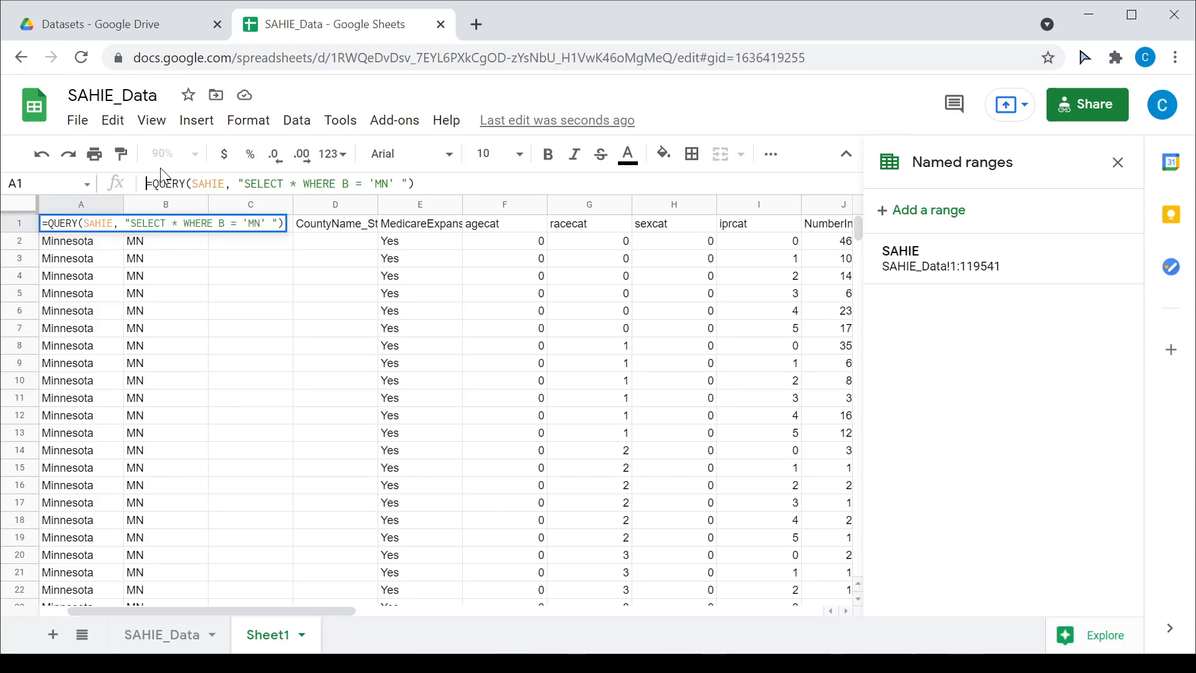
text(')
key(Return)
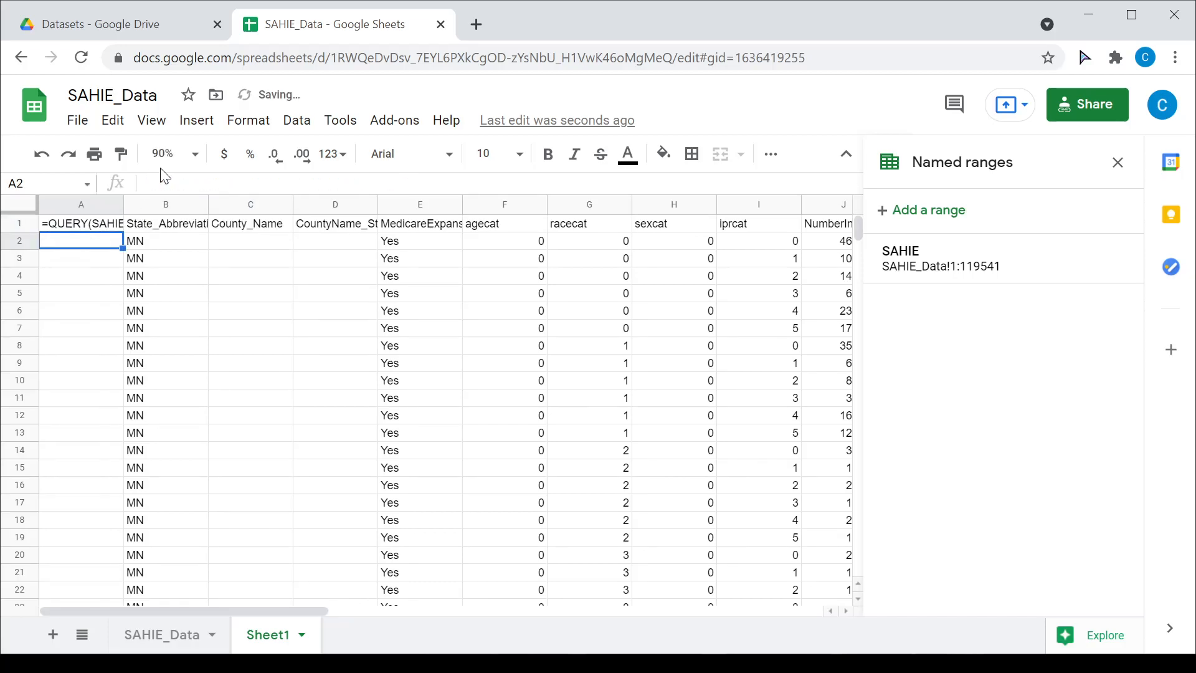
key(Up)
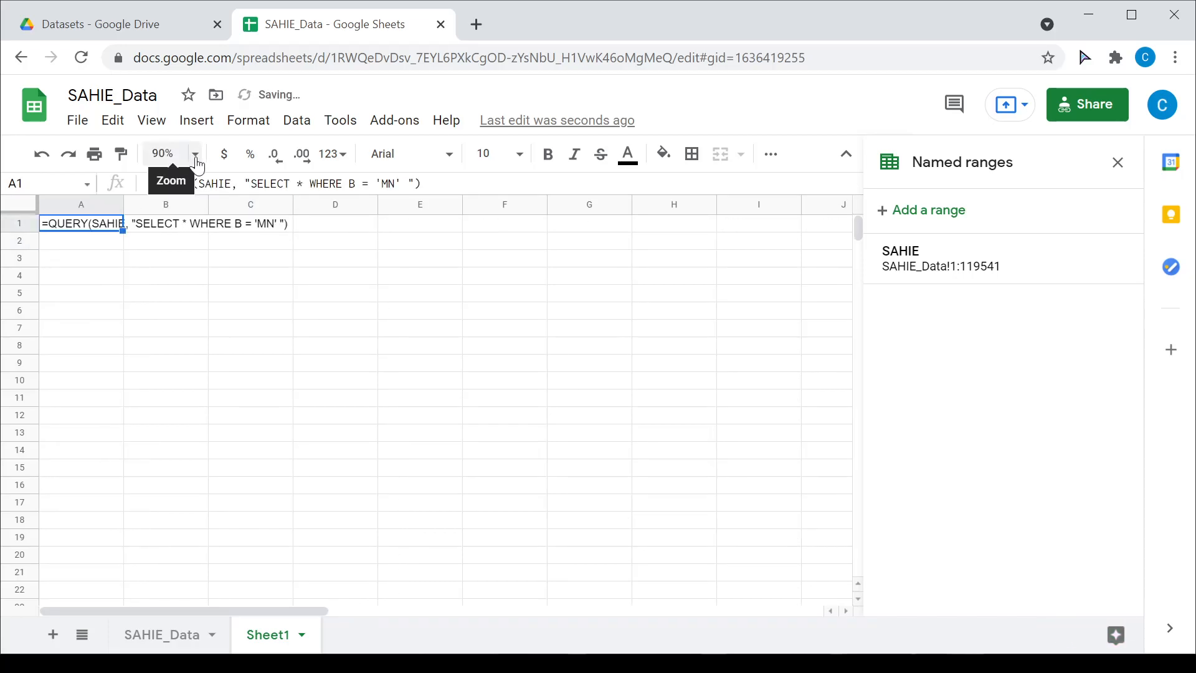
Step: At 150% zoom, append AND C is not null to the query, then view SAHIE_Data
click(170, 153)
click(180, 338)
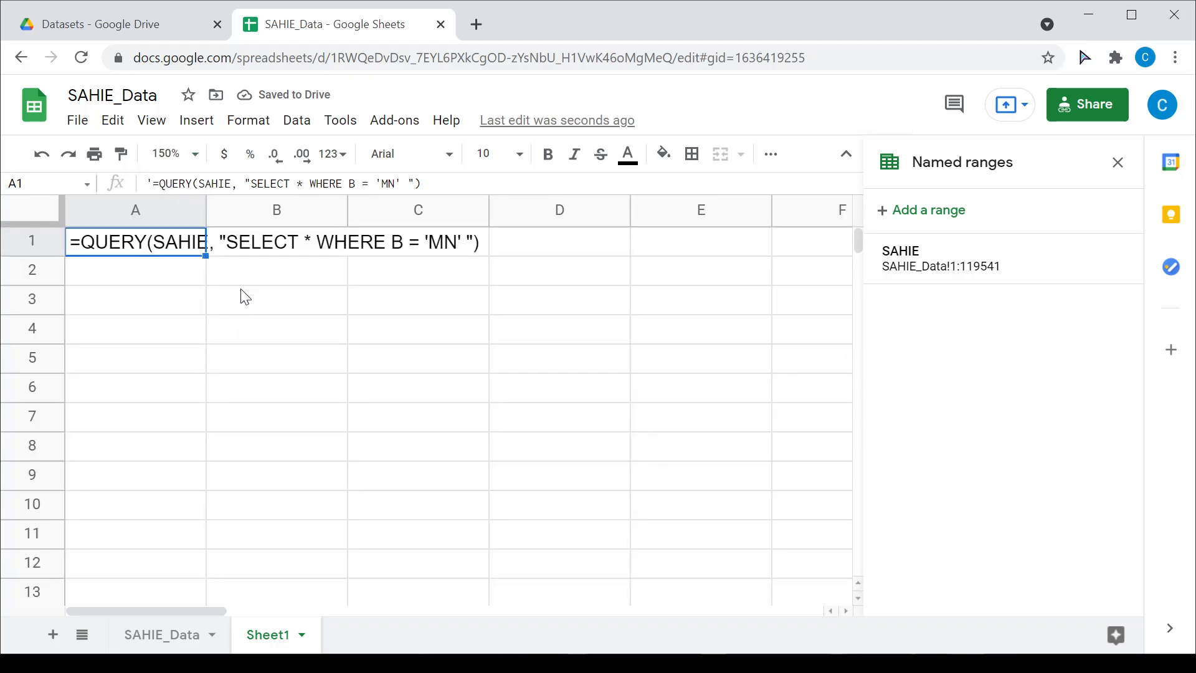
click(402, 183)
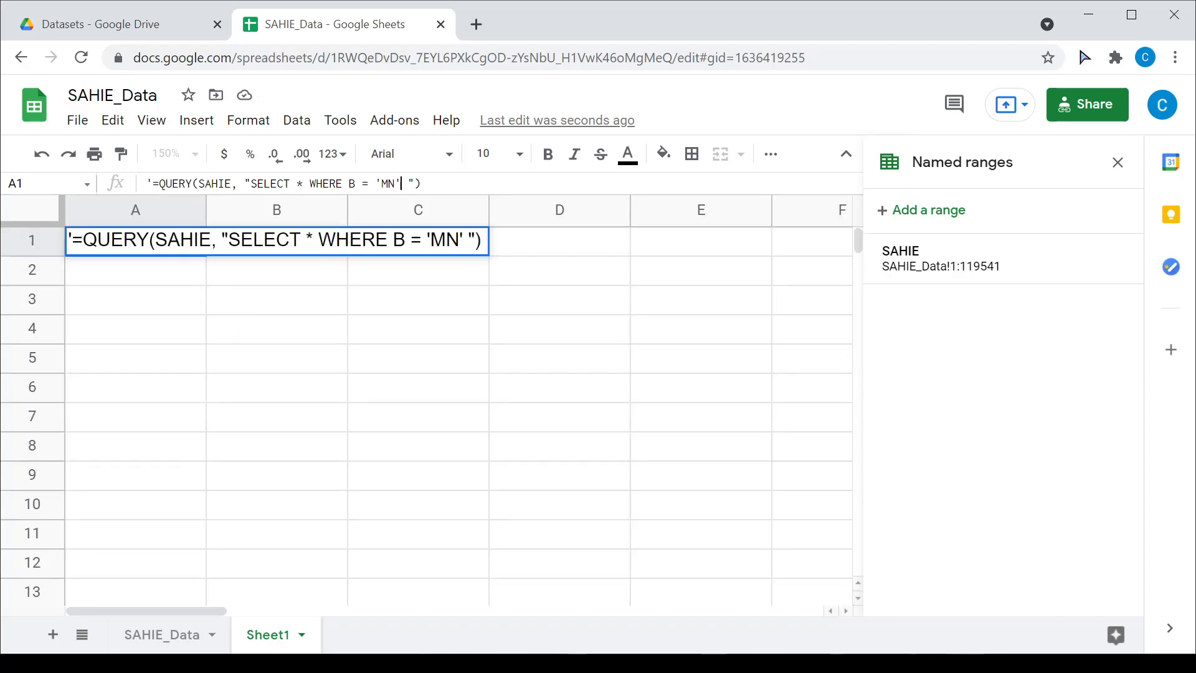
text(AND C is)
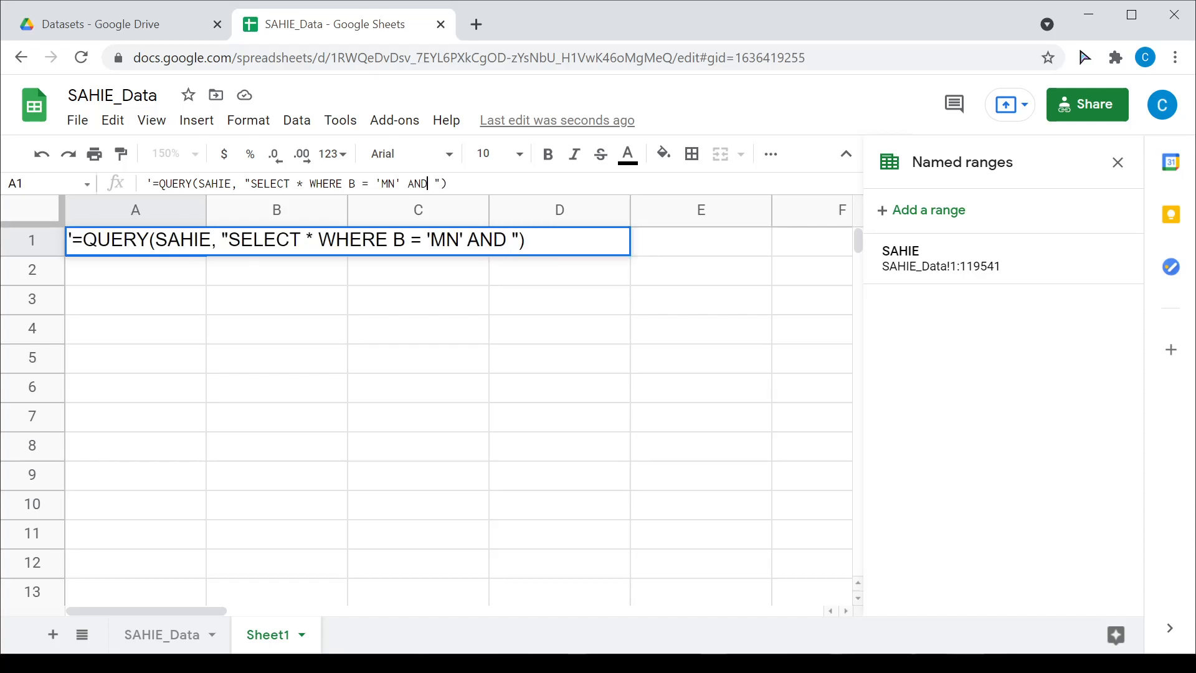
text( not null)
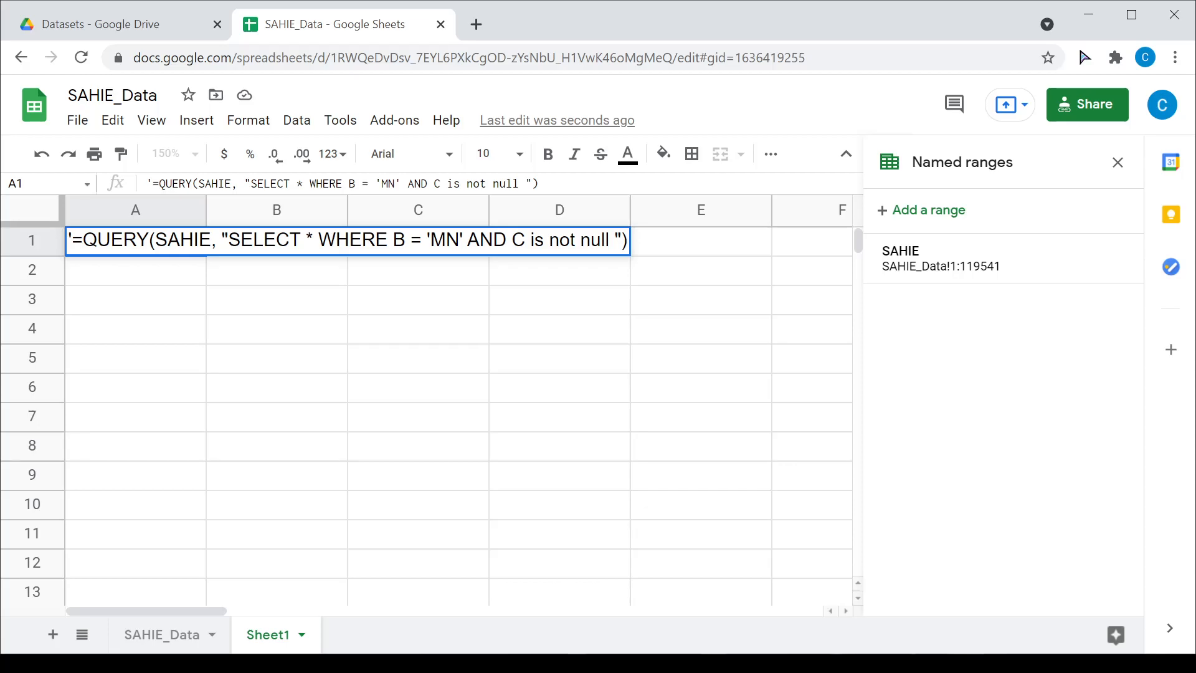
click(170, 634)
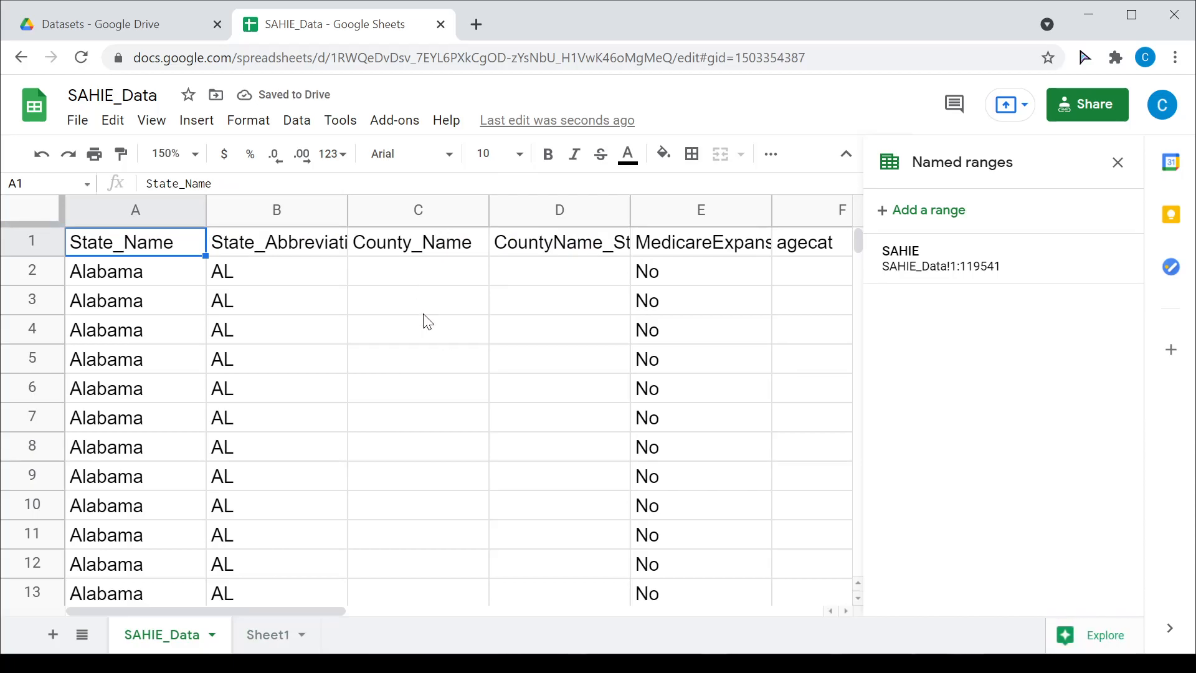
Step: Inspect SAHIE_Data's blank County_Name rows and the first county, Autauga County, then return to Sheet1
click(422, 272)
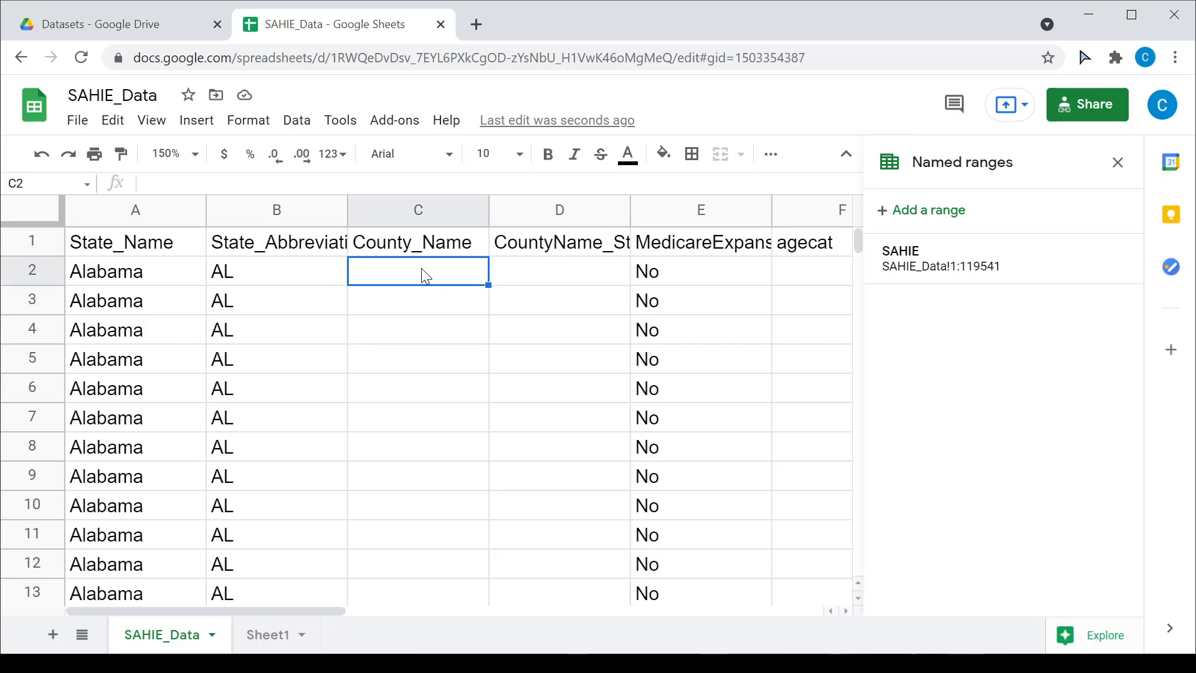
click(429, 302)
click(286, 278)
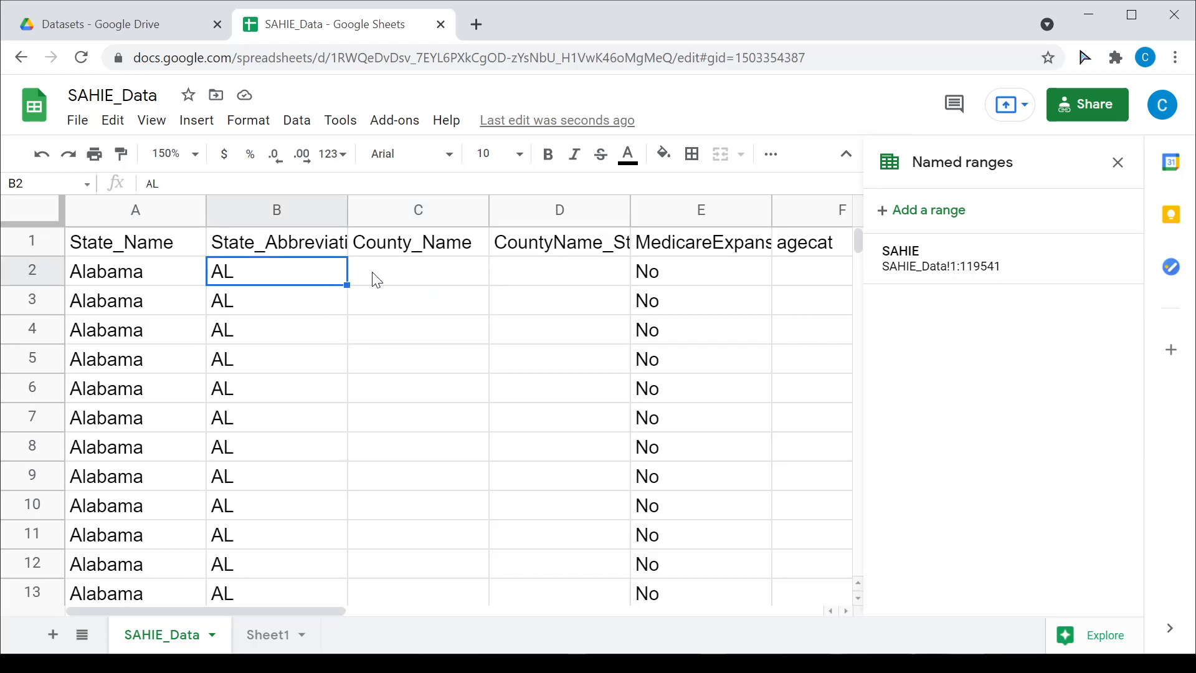
click(405, 276)
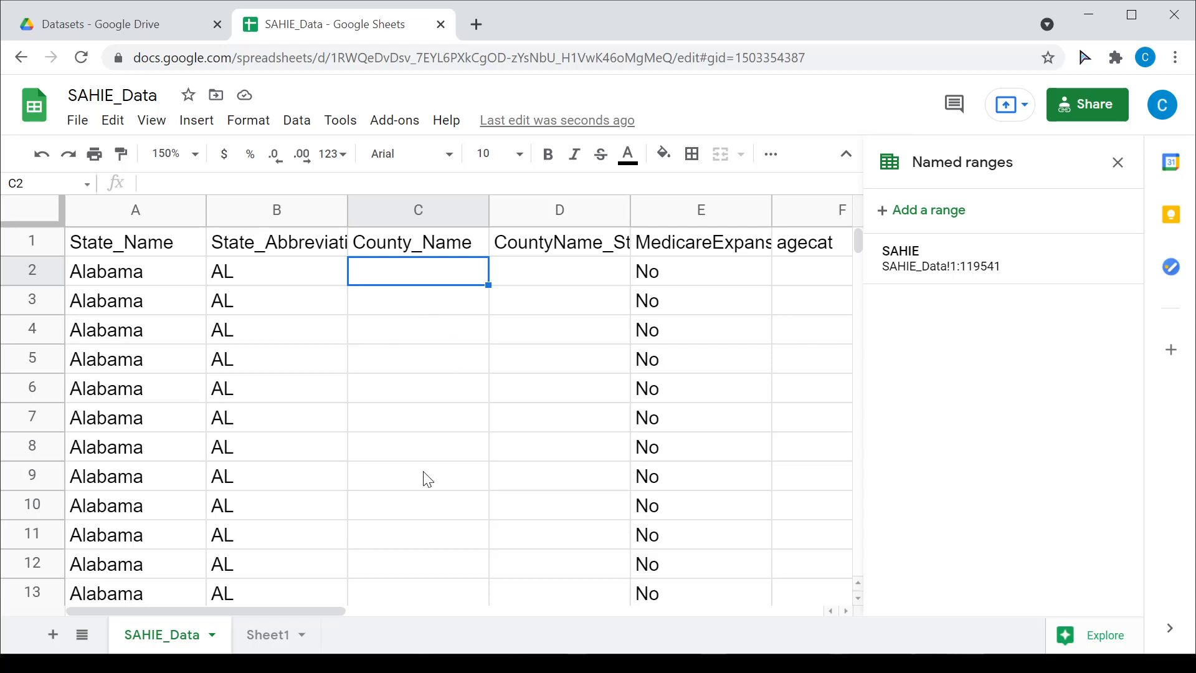
scroll(428, 479, down, 20)
scroll(436, 483, down, 15)
scroll(430, 448, up, 1)
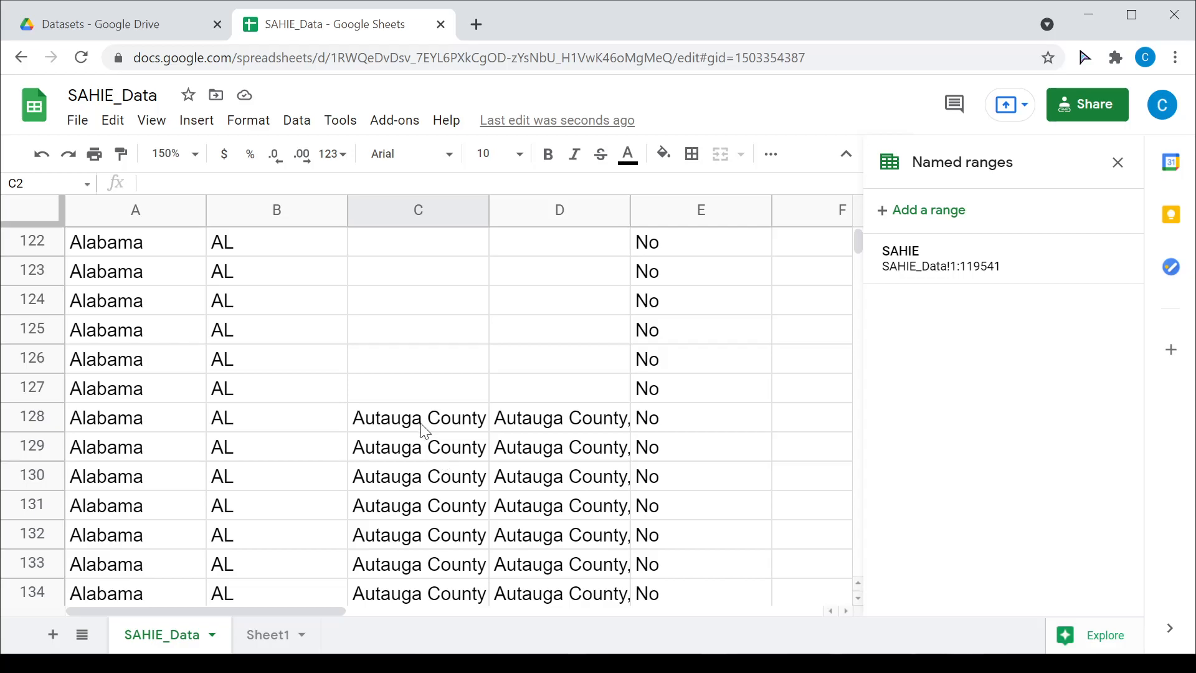
click(426, 431)
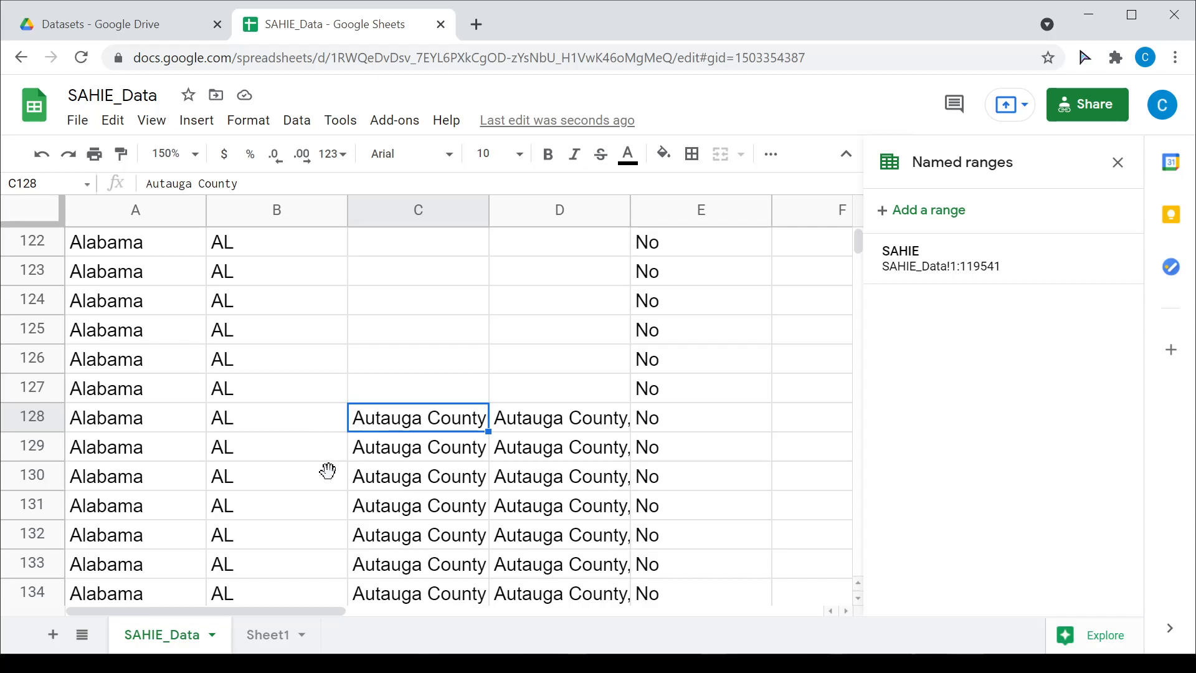
click(274, 634)
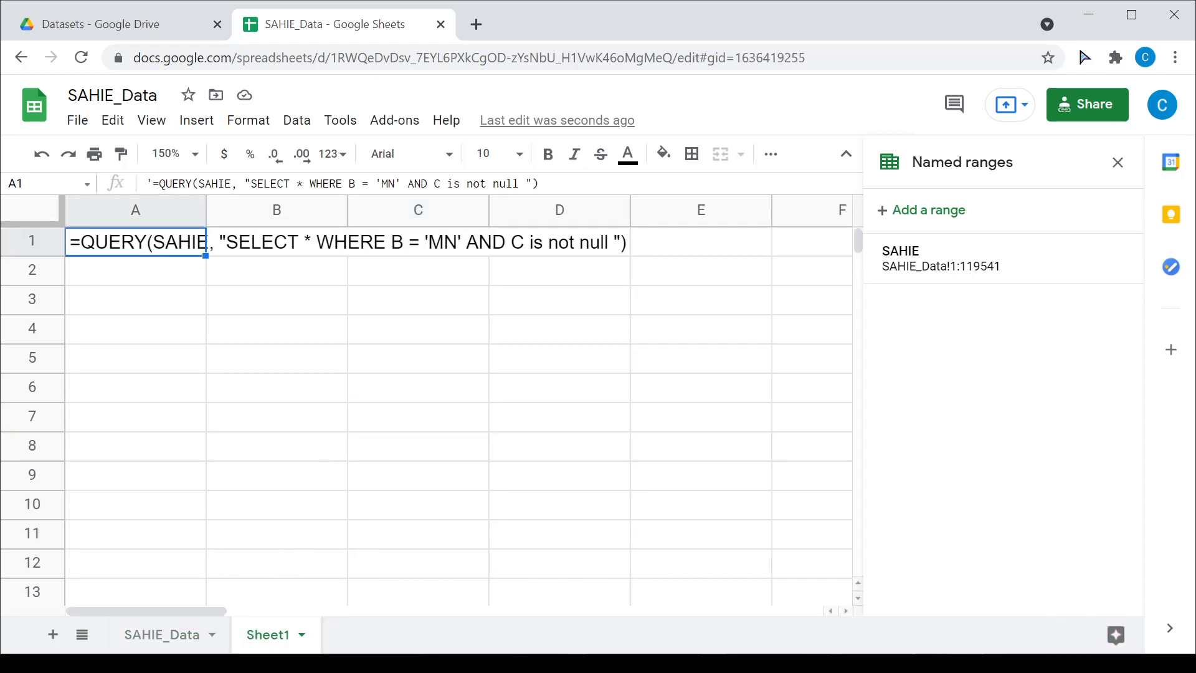
click(353, 183)
Step: Wrap the WHERE conditions in ( ) and remove the apostrophe so the query runs
text(( )
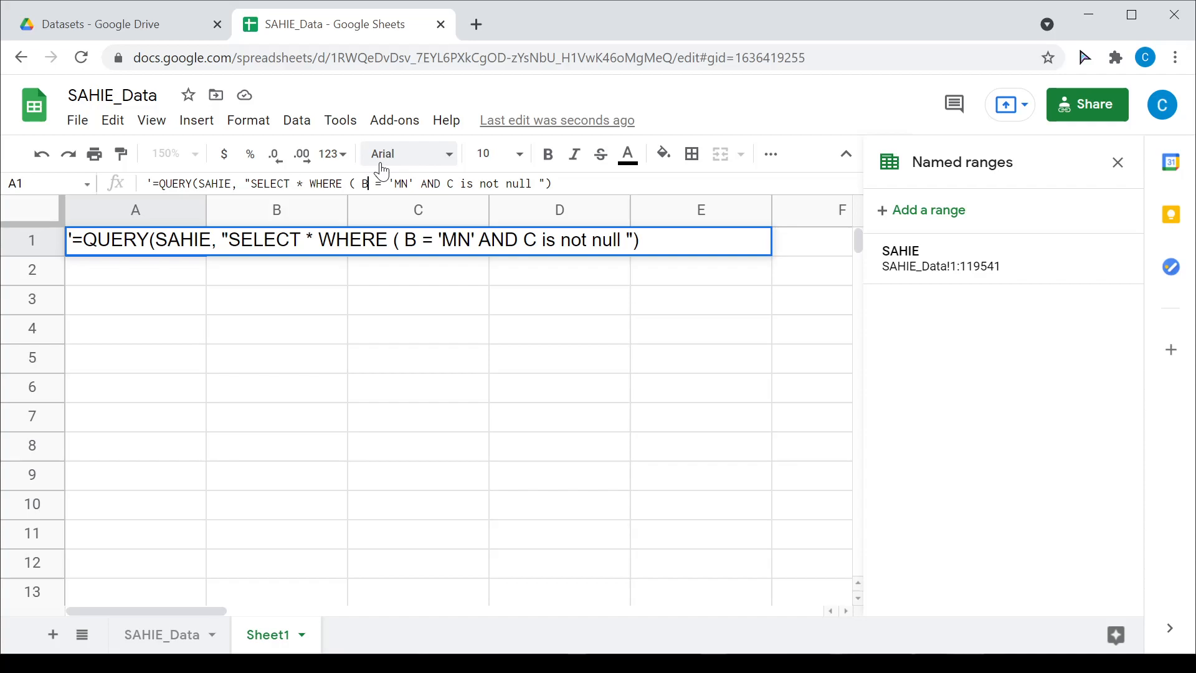
text( ))
key(BackSpace)
key(Return)
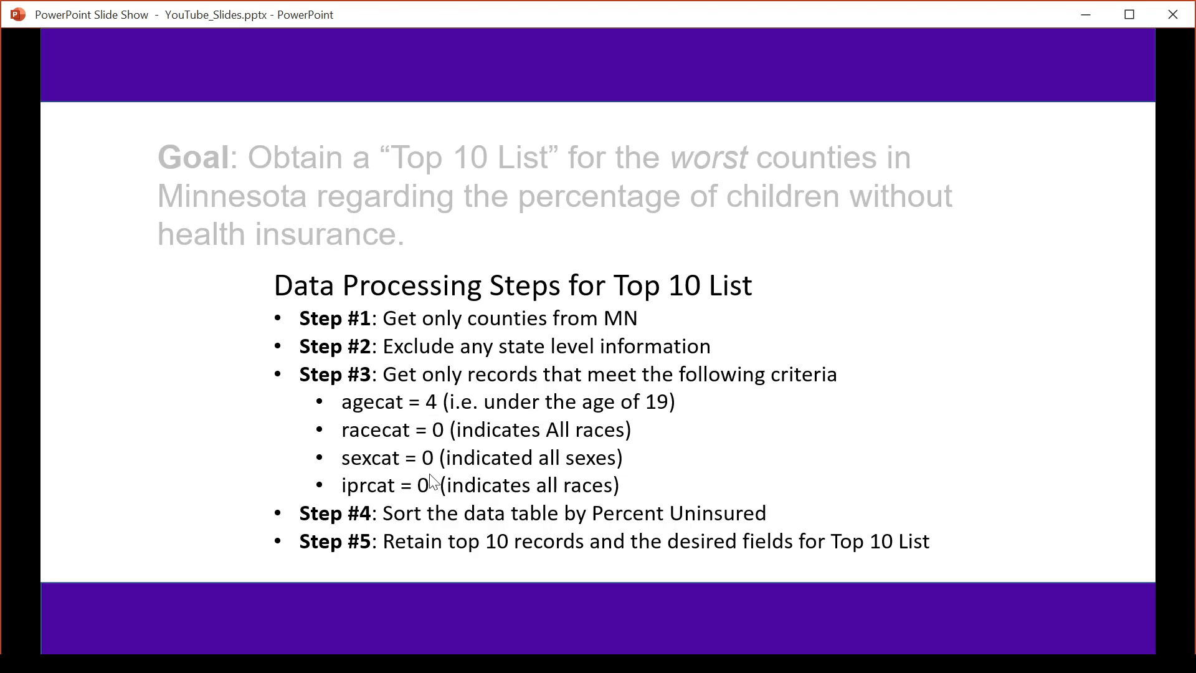
Step: Leave the slide show and review the query result columns, including agecat and MedicareExpansion
click(1089, 15)
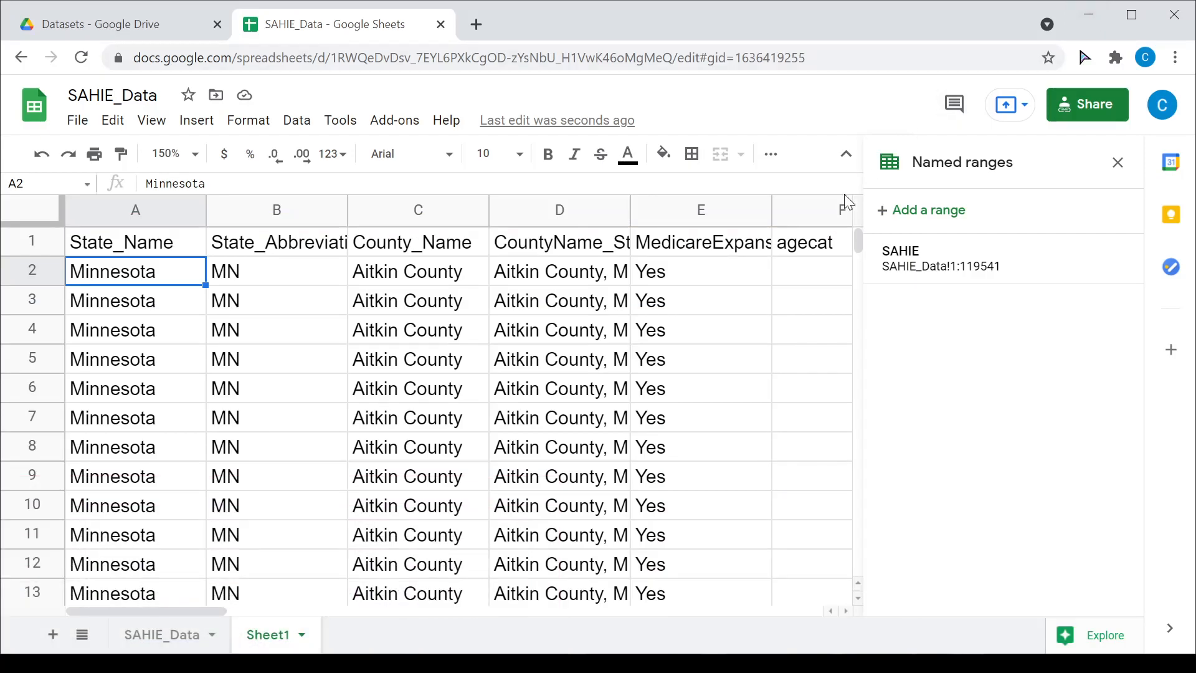
drag(211, 611, 284, 603)
click(548, 212)
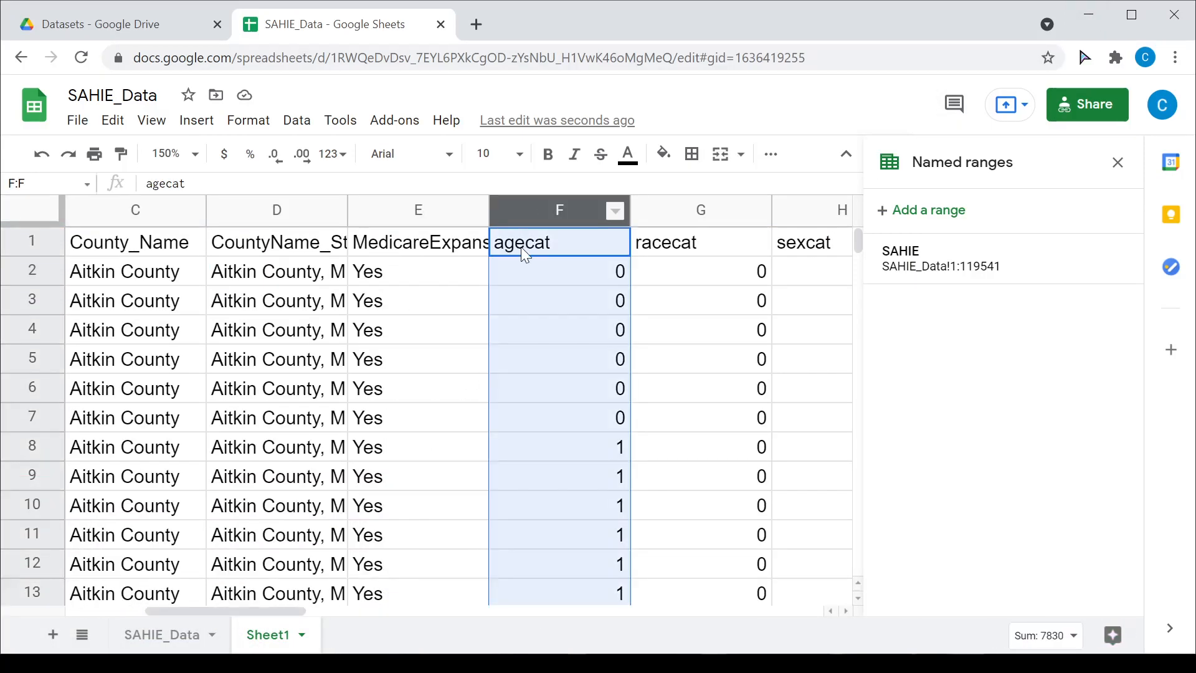
drag(300, 611, 348, 615)
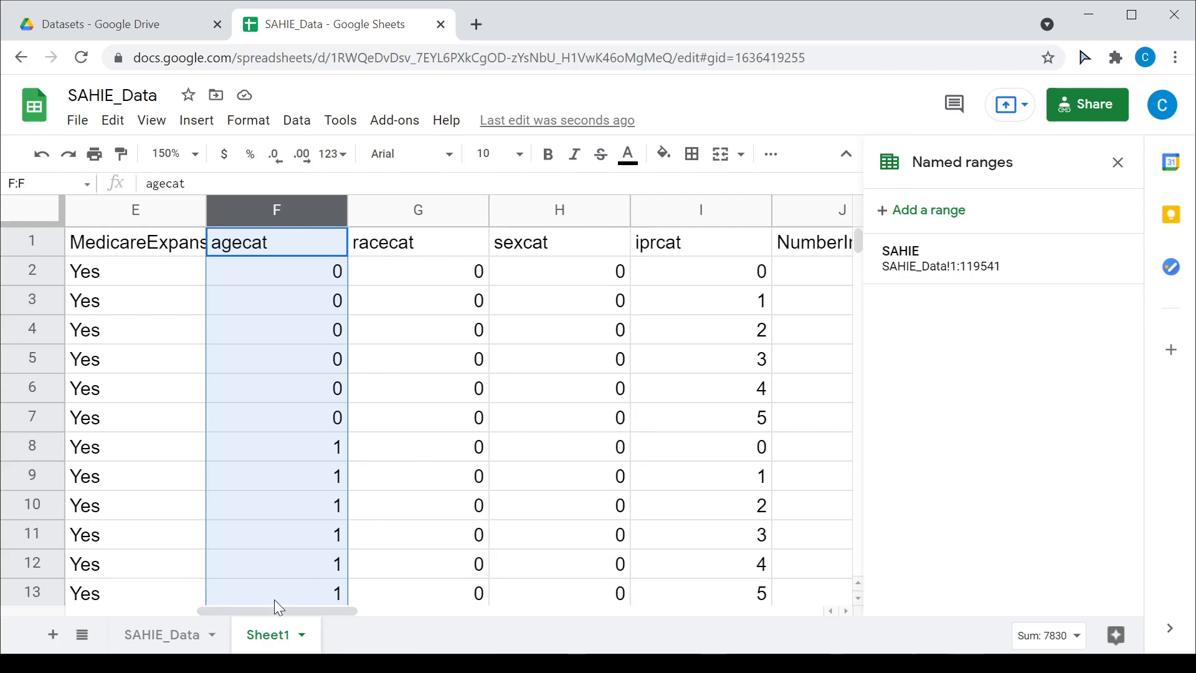
click(176, 639)
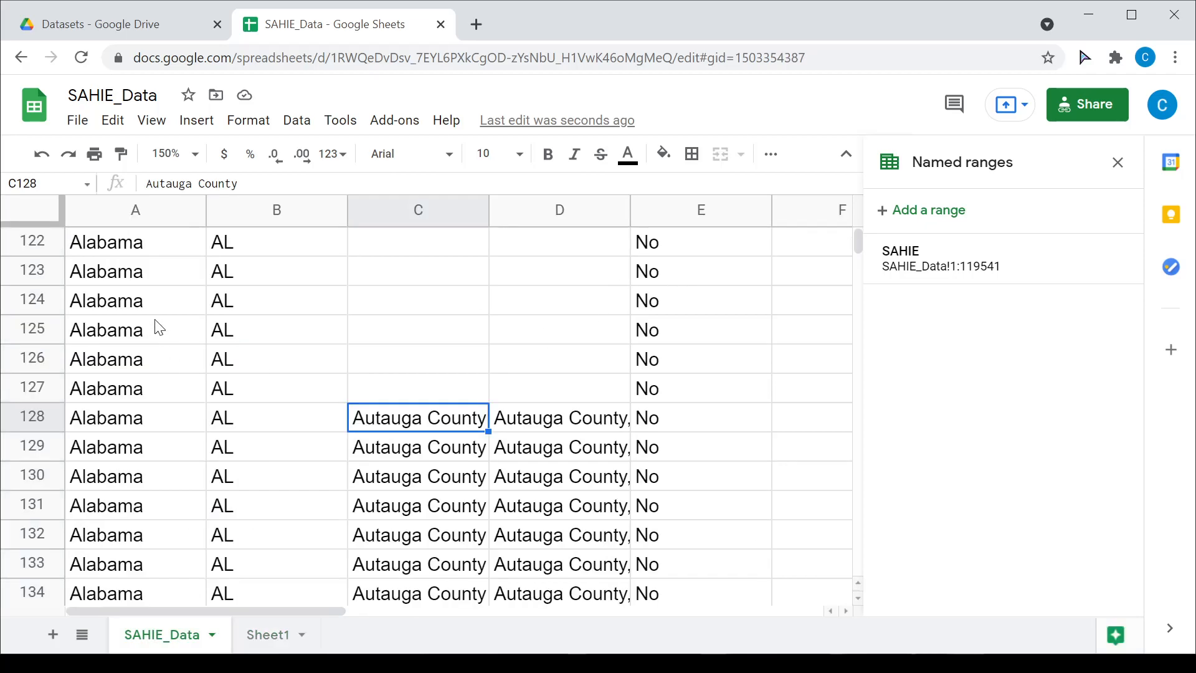
scroll(256, 307, up, 7)
scroll(321, 319, up, 4)
click(280, 632)
click(114, 251)
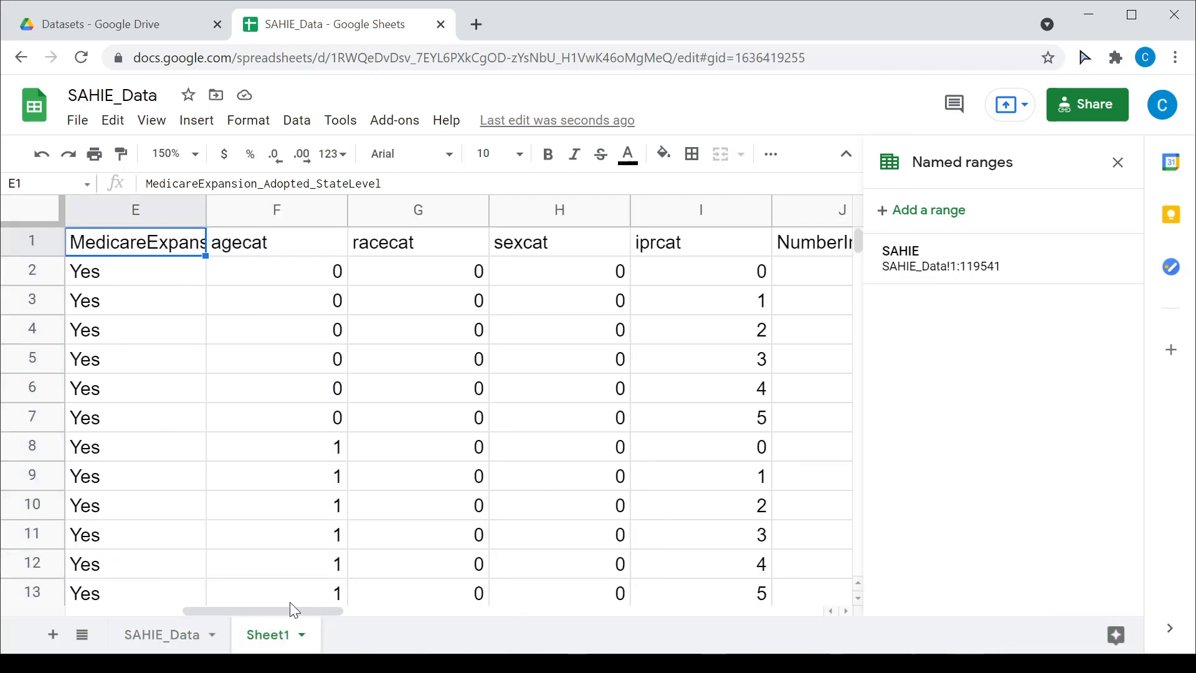
drag(266, 611, 146, 610)
Step: Turn the A1 query back into plain text with a leading apostrophe
click(119, 254)
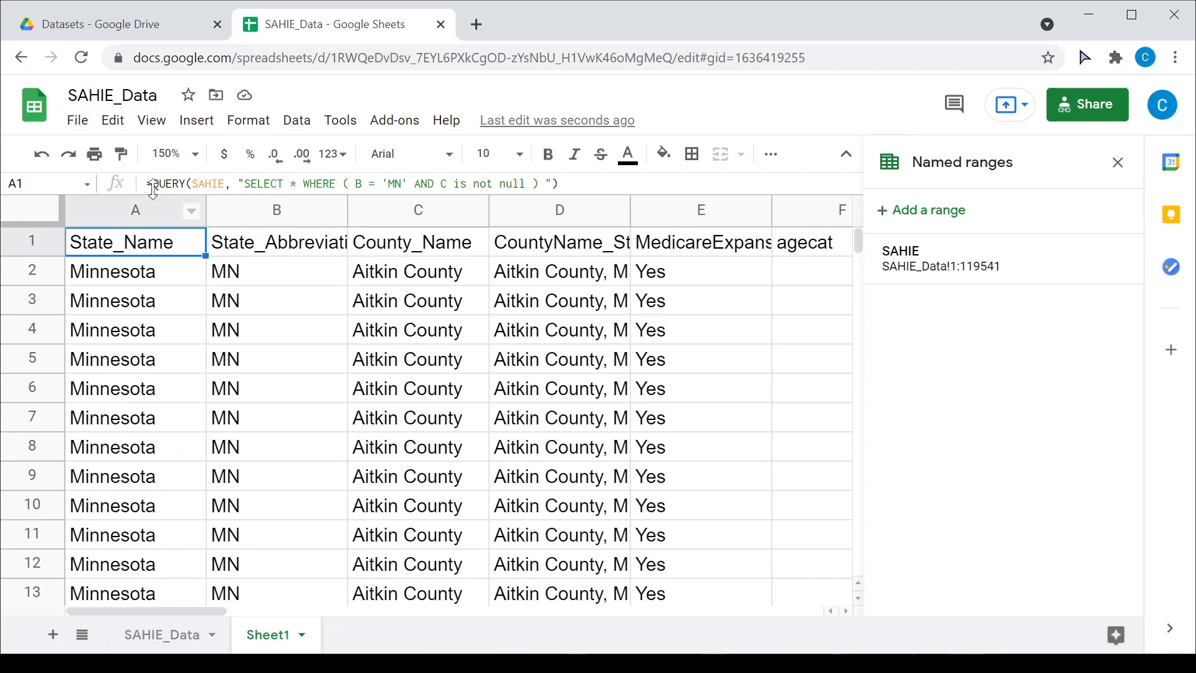
click(151, 183)
text(')
key(Return)
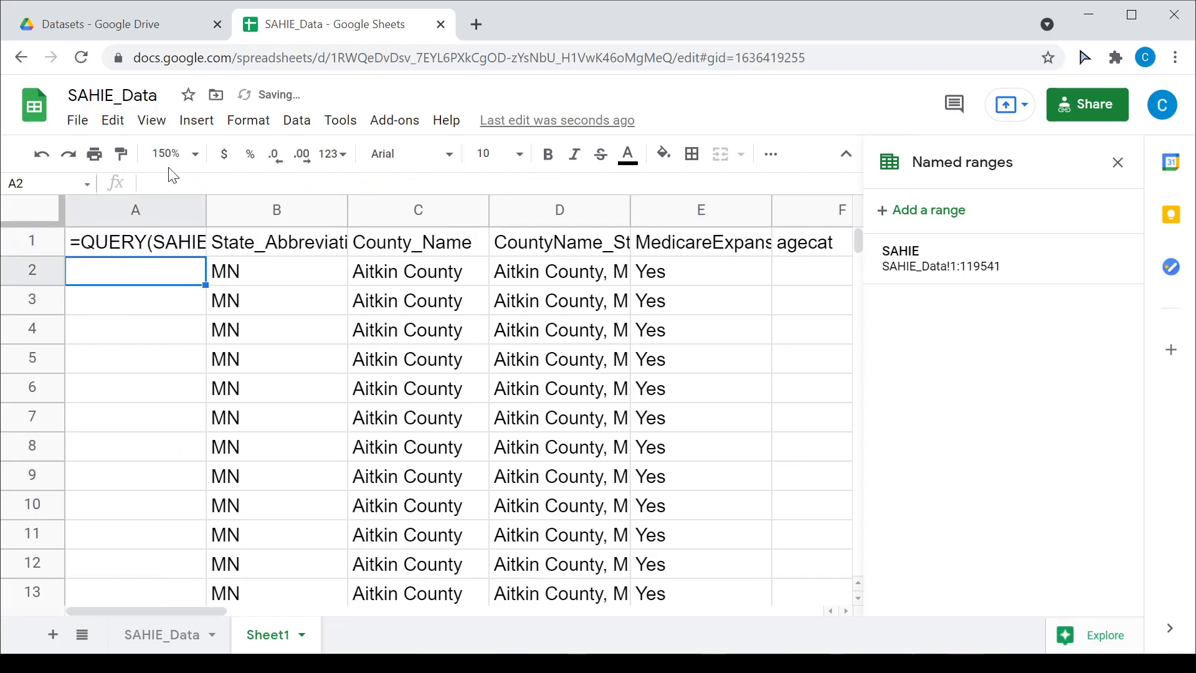
key(Up)
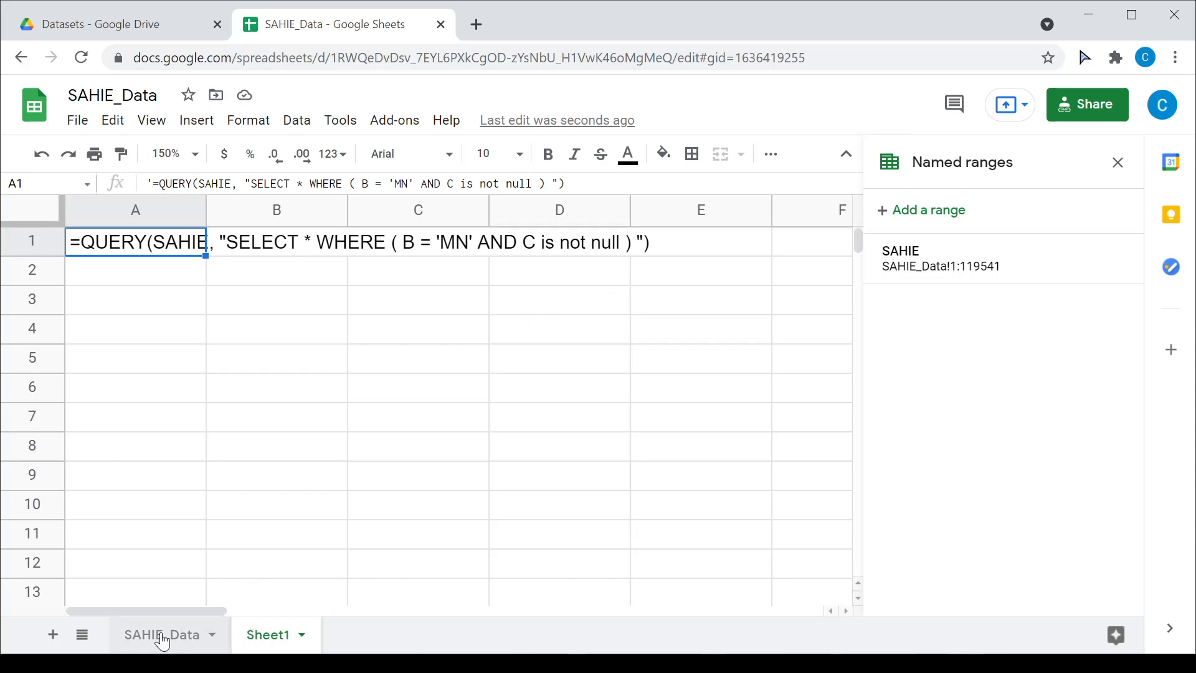
Step: Review the SAHIE_Data header row across its columns, then return to Sheet1's query text
click(189, 637)
scroll(537, 425, up, 11)
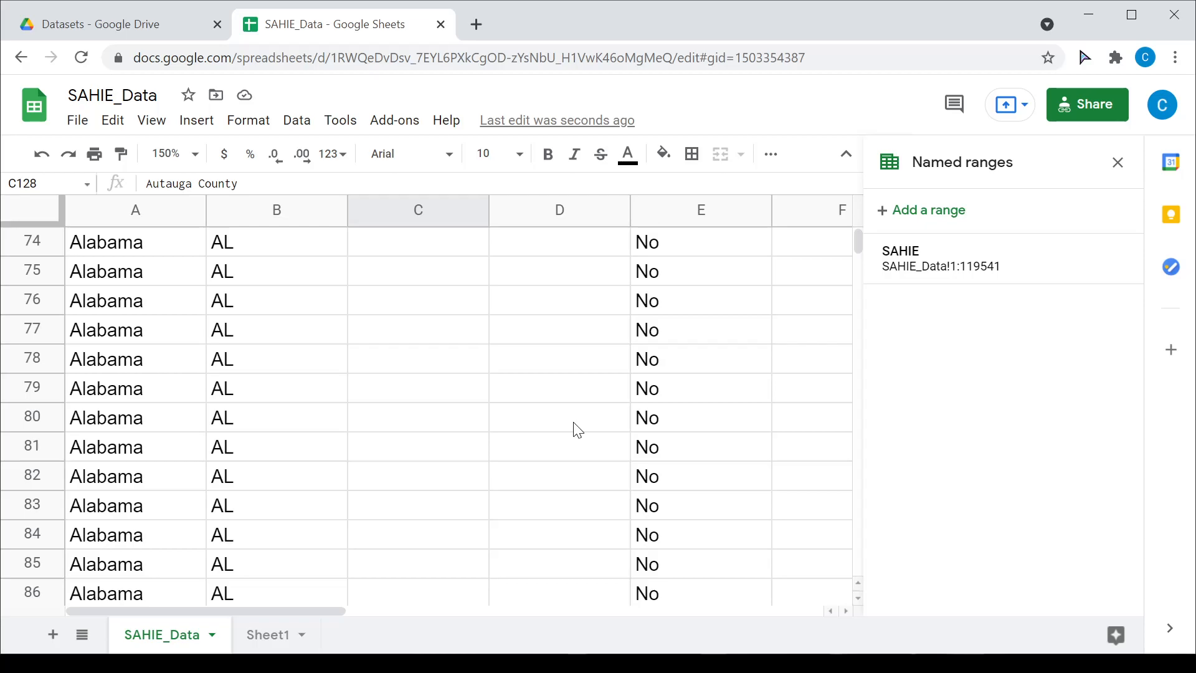
drag(860, 242, 854, 223)
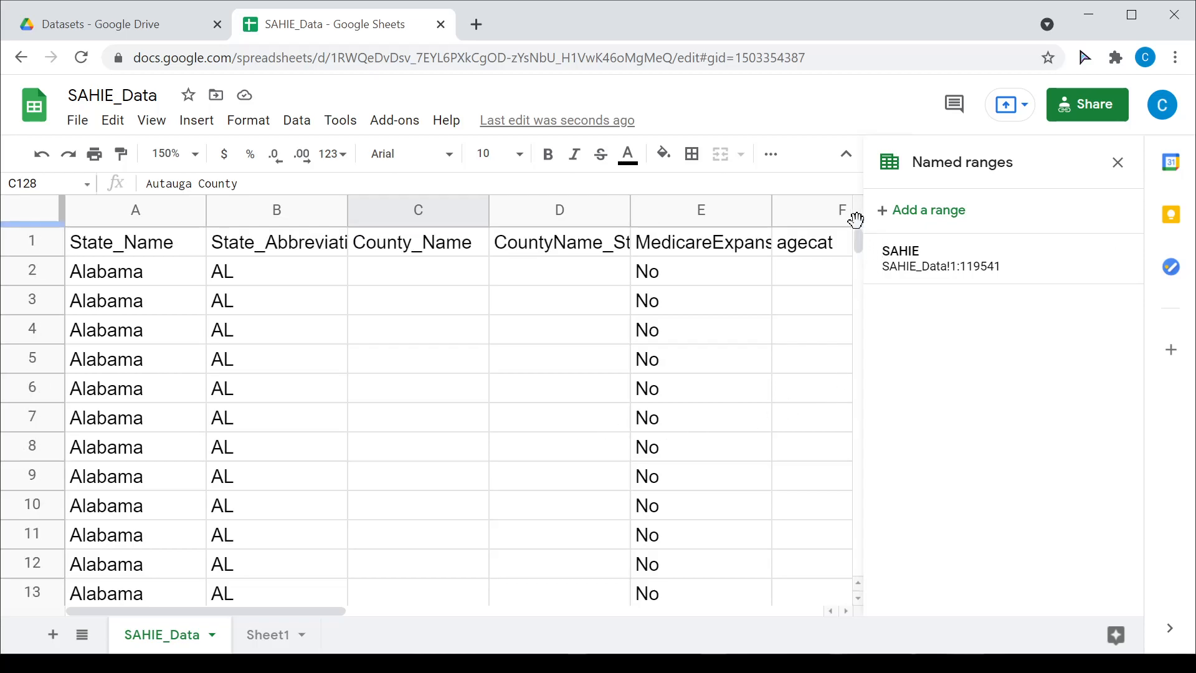
drag(230, 609, 129, 604)
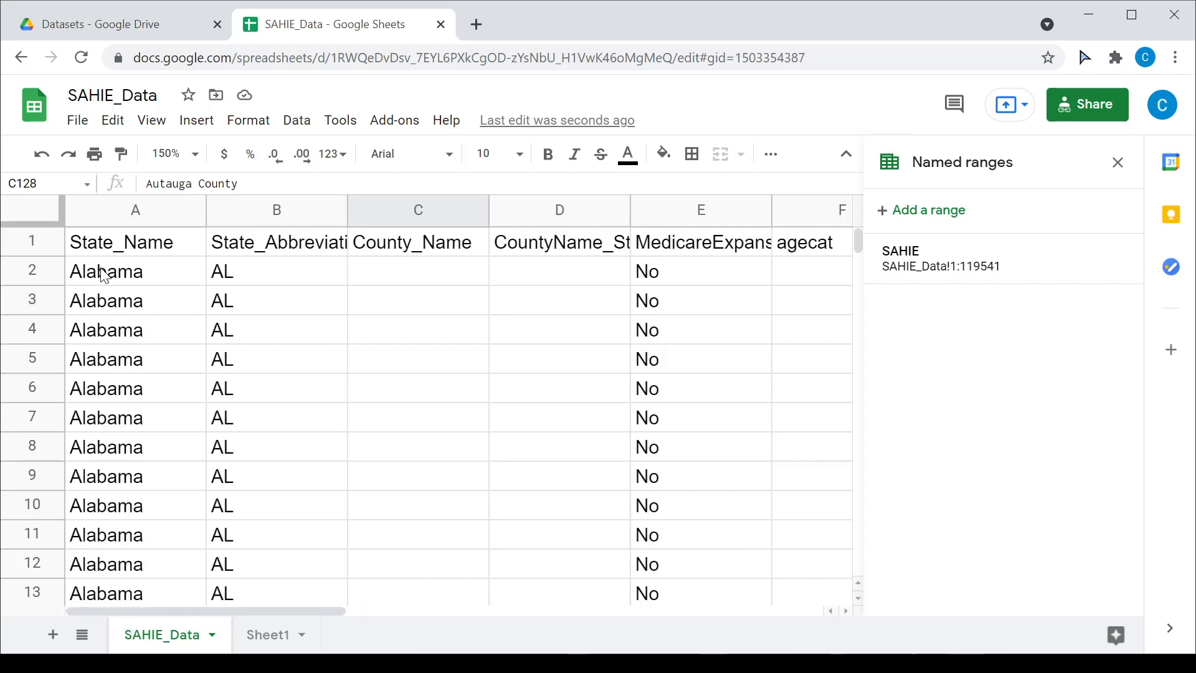
click(249, 636)
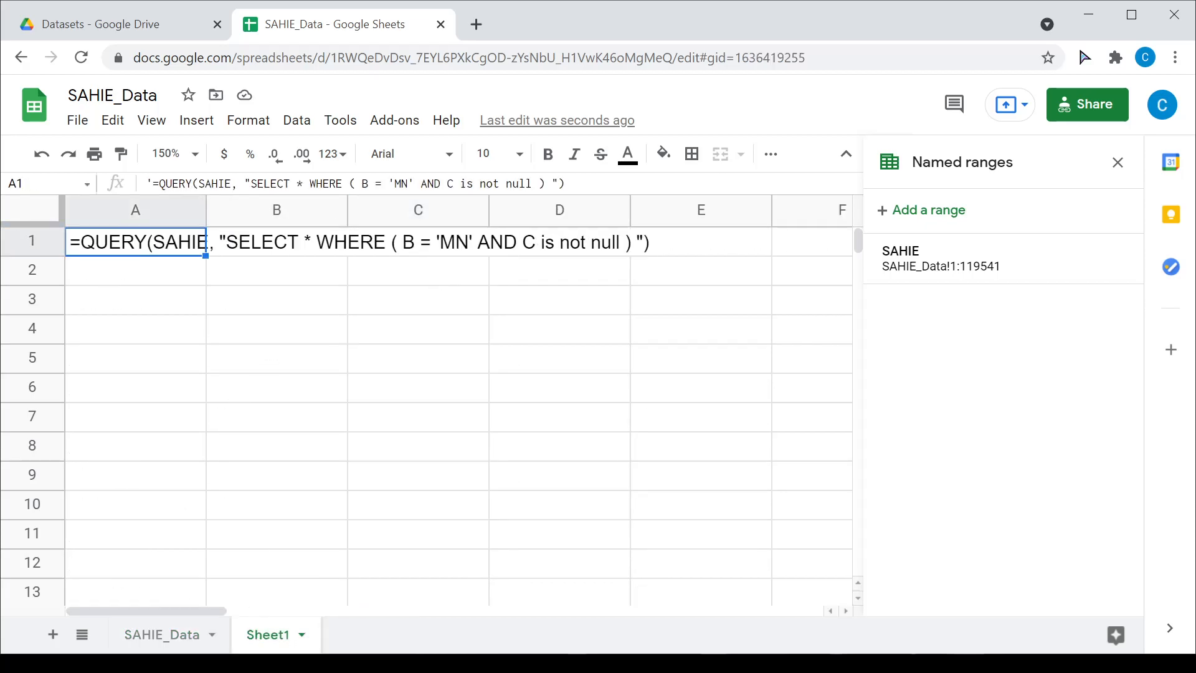
Step: Add AND F = 4 AND G = 0 AND H = 0 AND I = 0 inside the parentheses; close Named ranges
click(539, 183)
text(AND F)
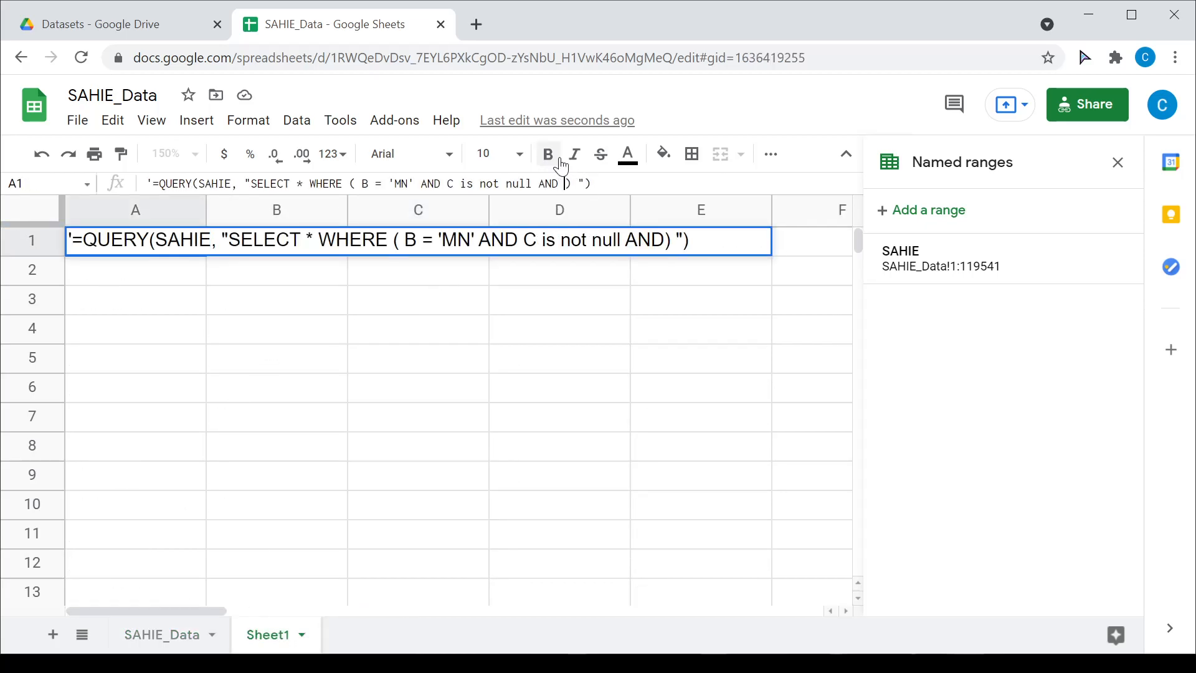
text( = 4 AND G = 0 )
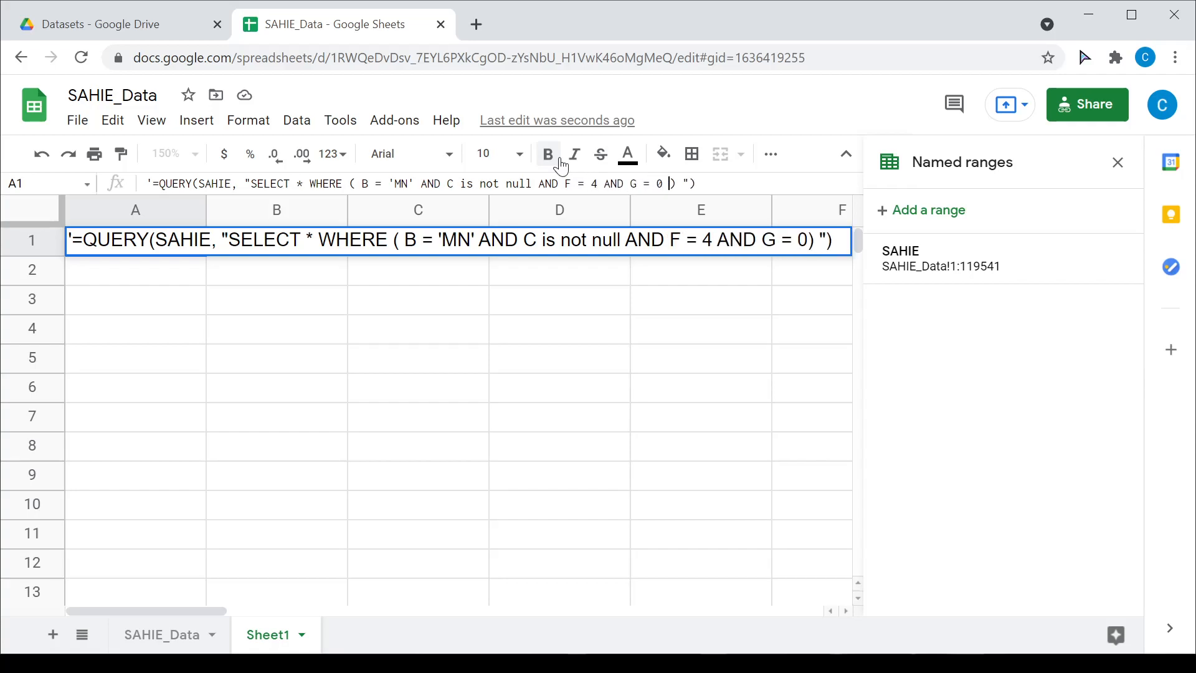
text(AND H = )
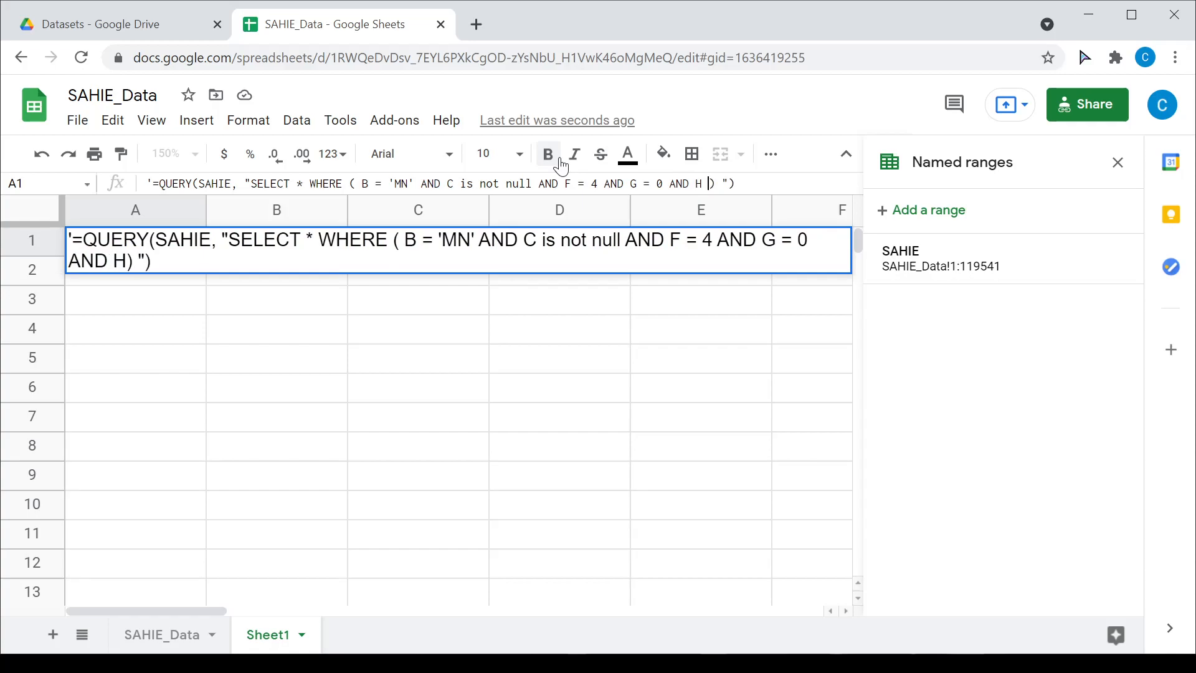
text(0 AND I)
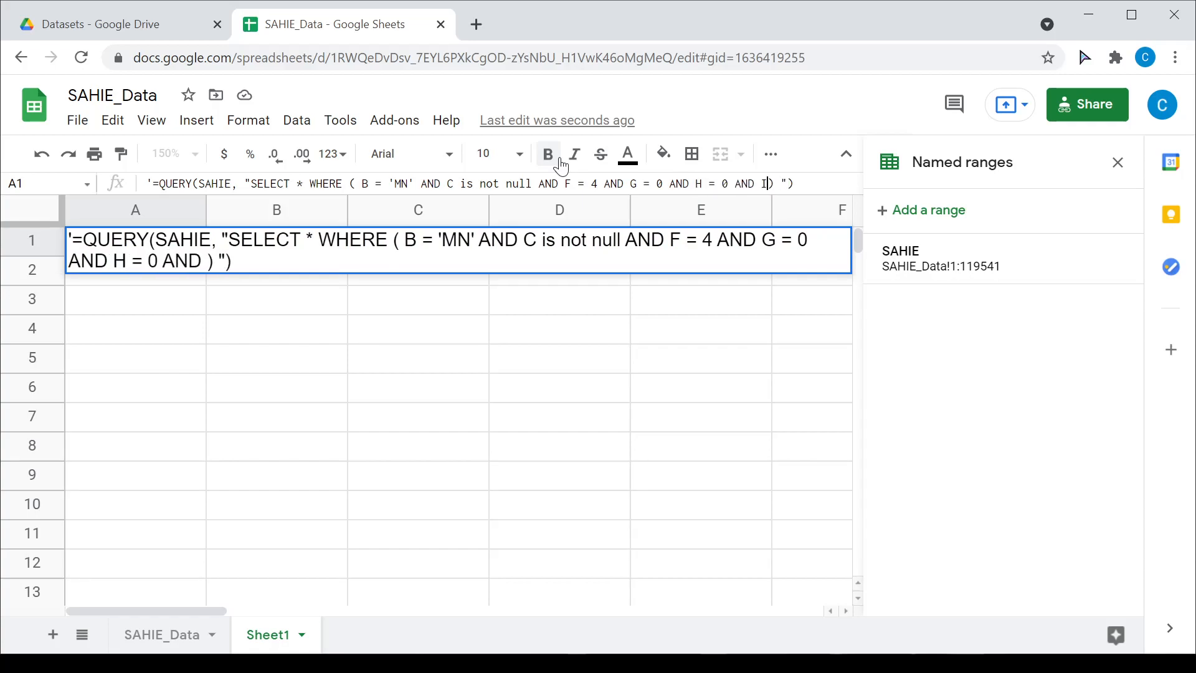
text( = 0)
key(Return)
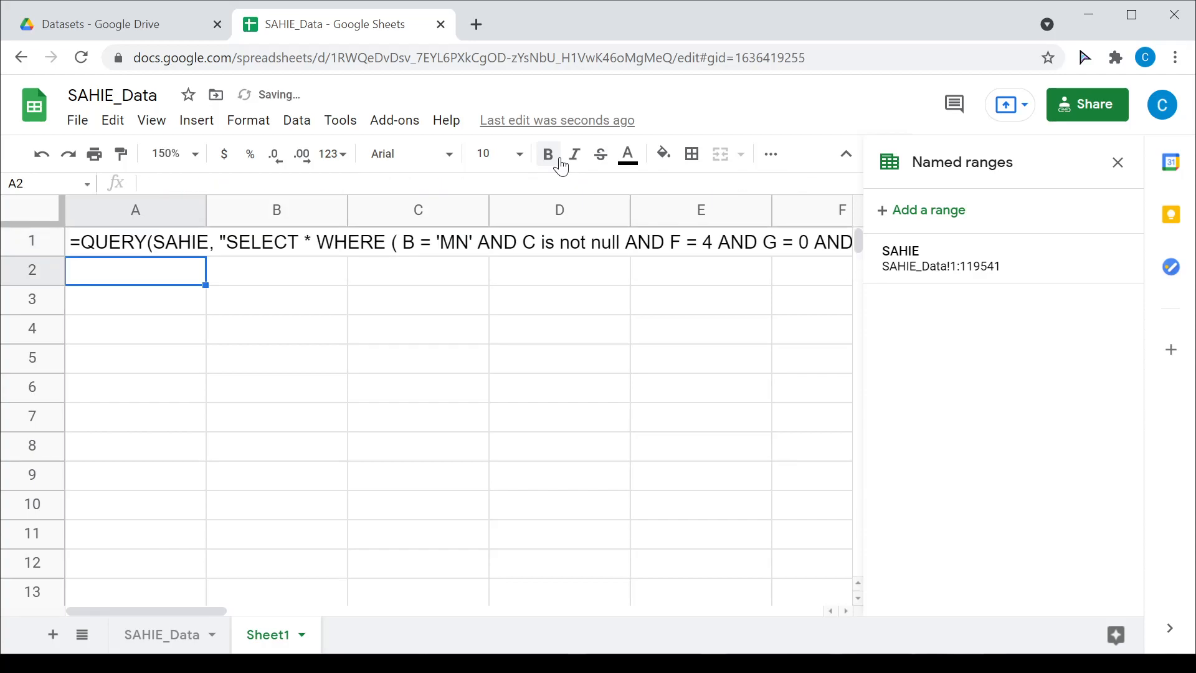
key(Up)
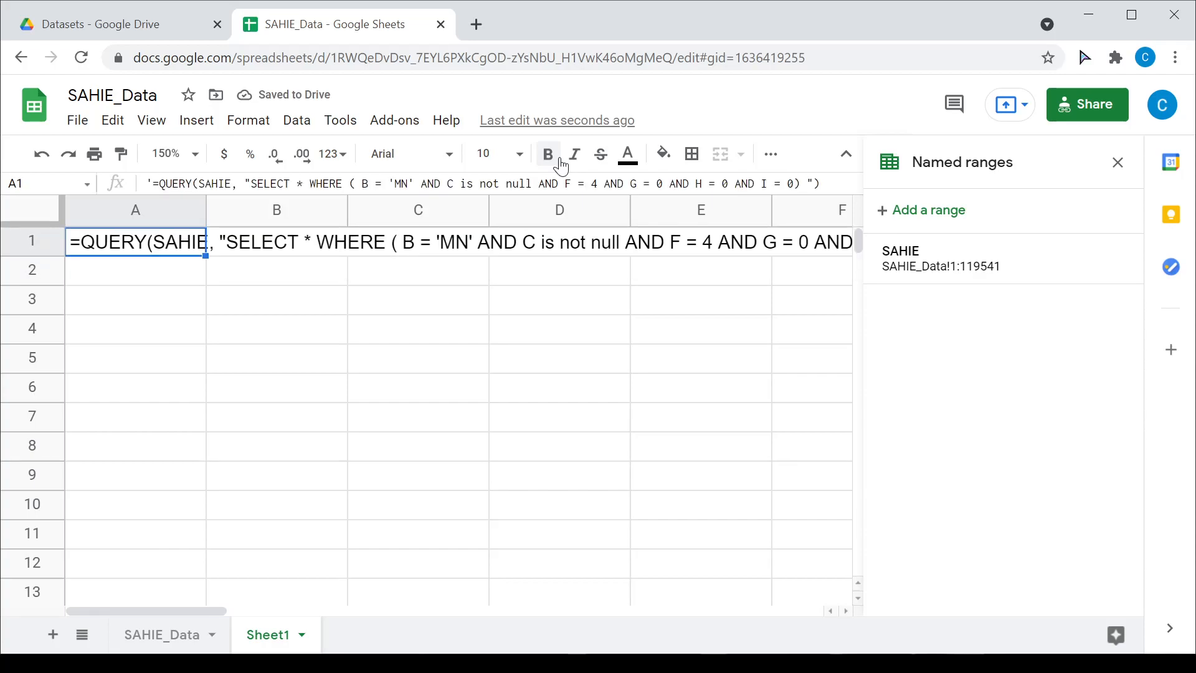
click(1116, 160)
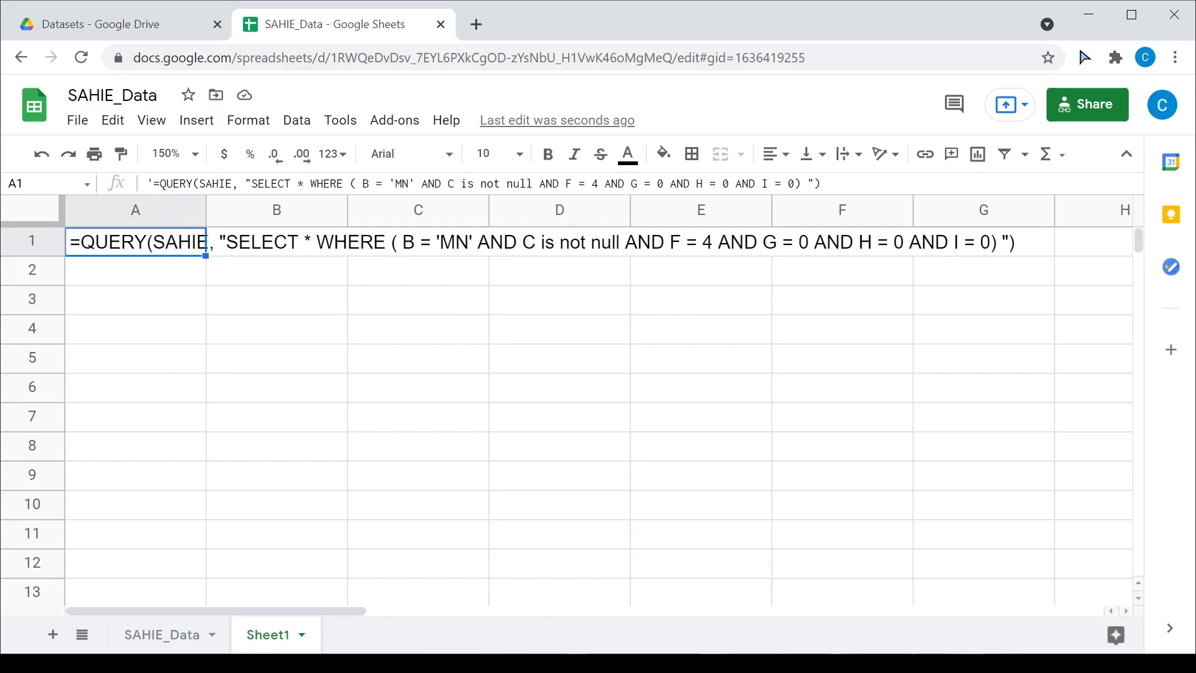
Step: Delete A1's leading apostrophe so the QUERY runs live again
double_click(177, 249)
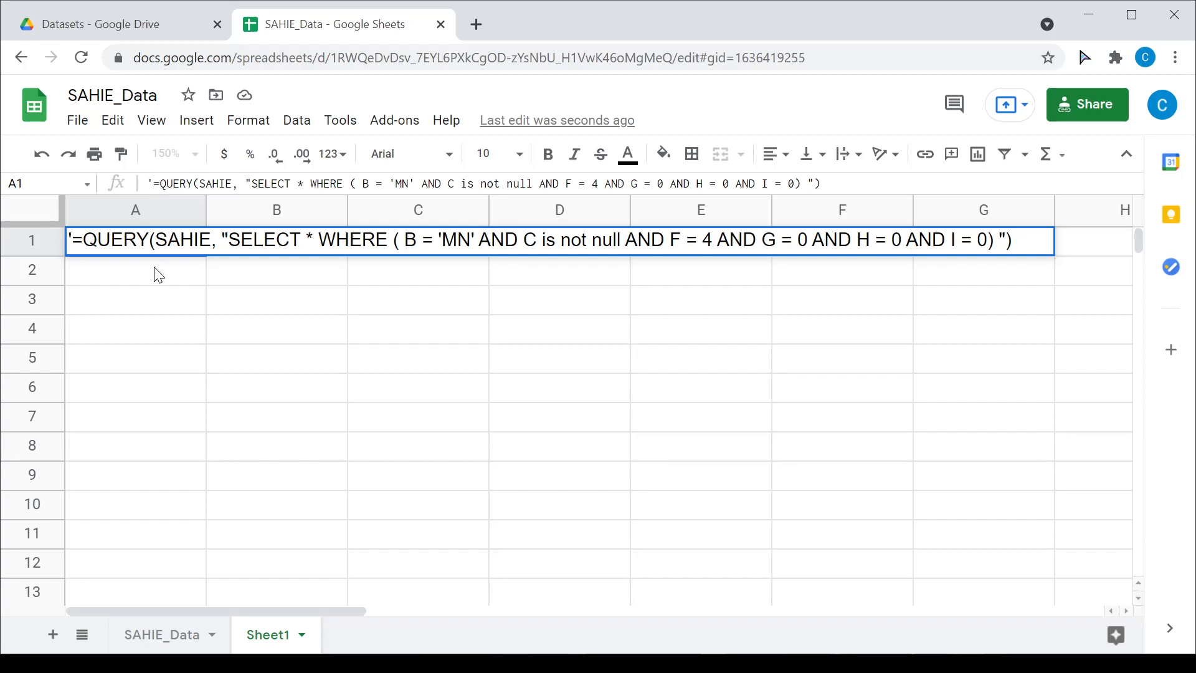
key(BackSpace)
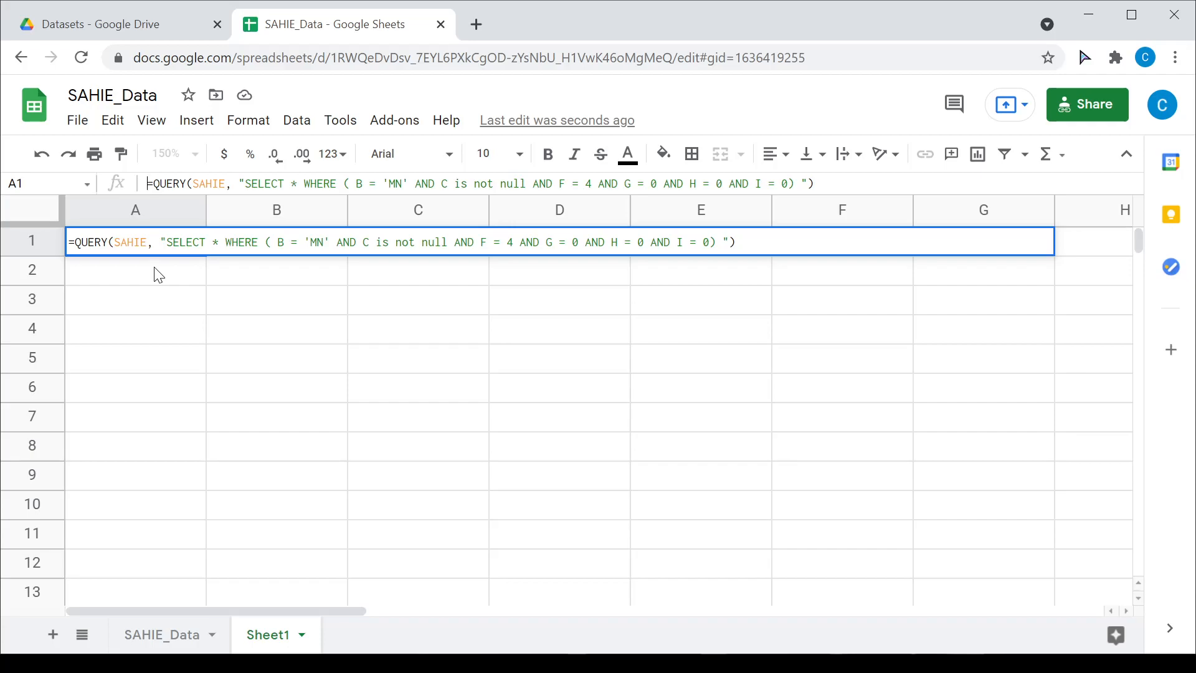
key(Return)
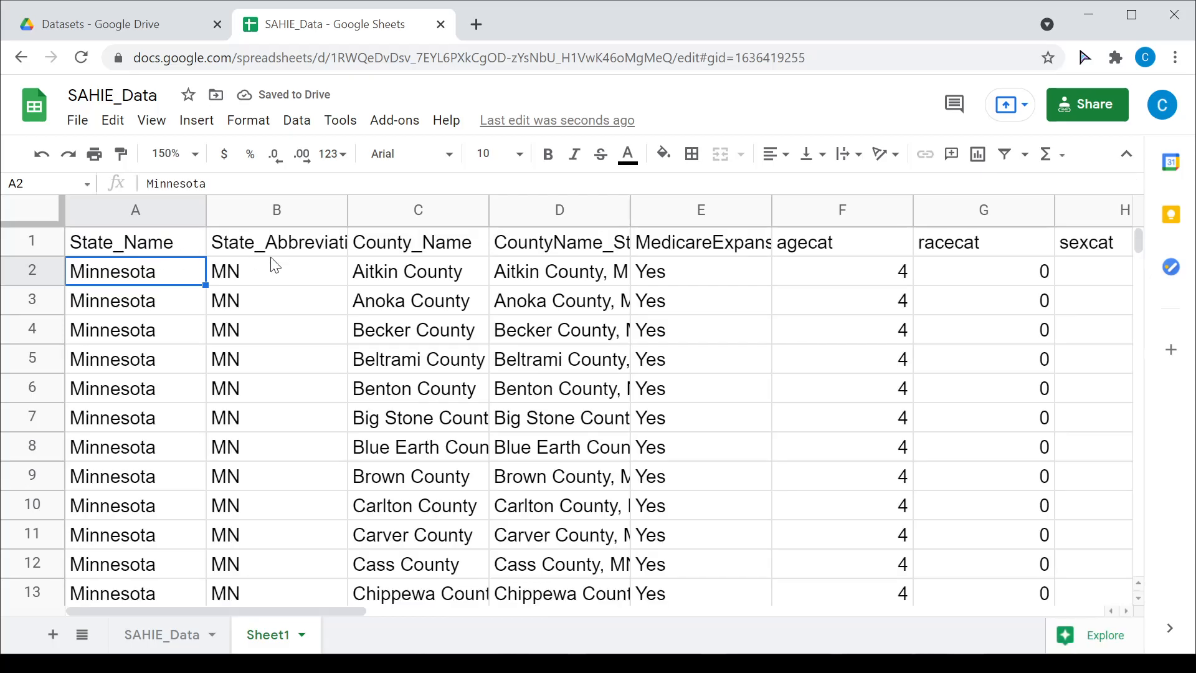
Step: Inspect the agecat, racecat–iprcat and PercentUninsured result columns, then reselect A1
drag(343, 609, 423, 614)
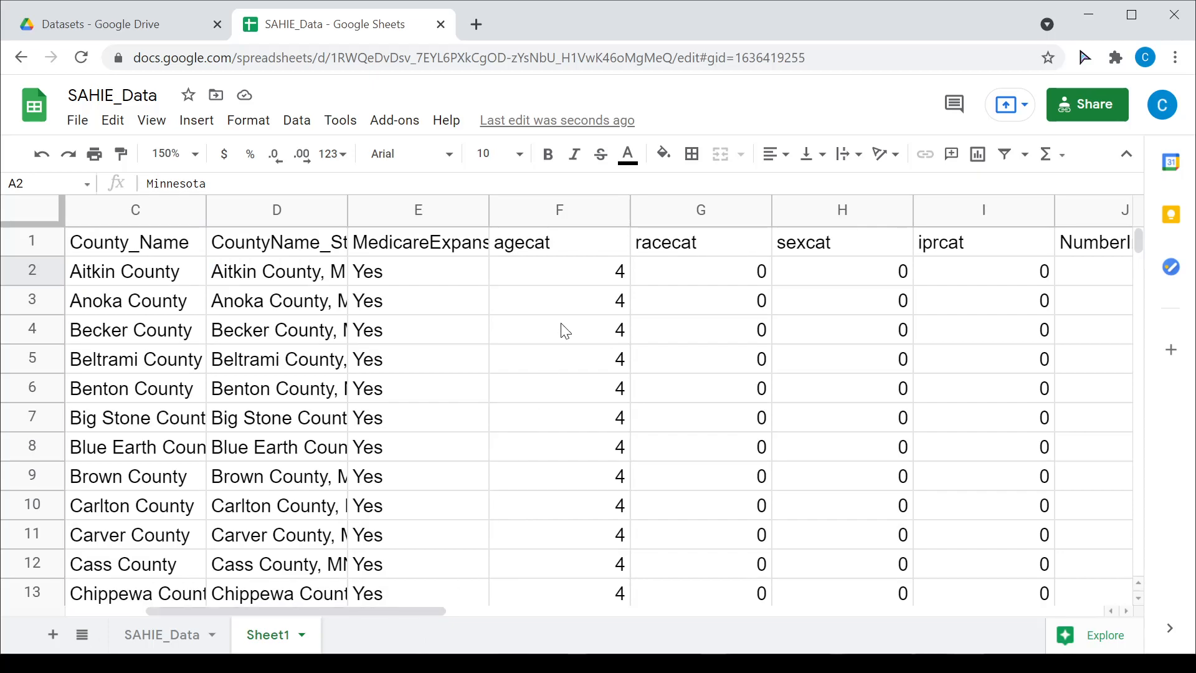
click(573, 212)
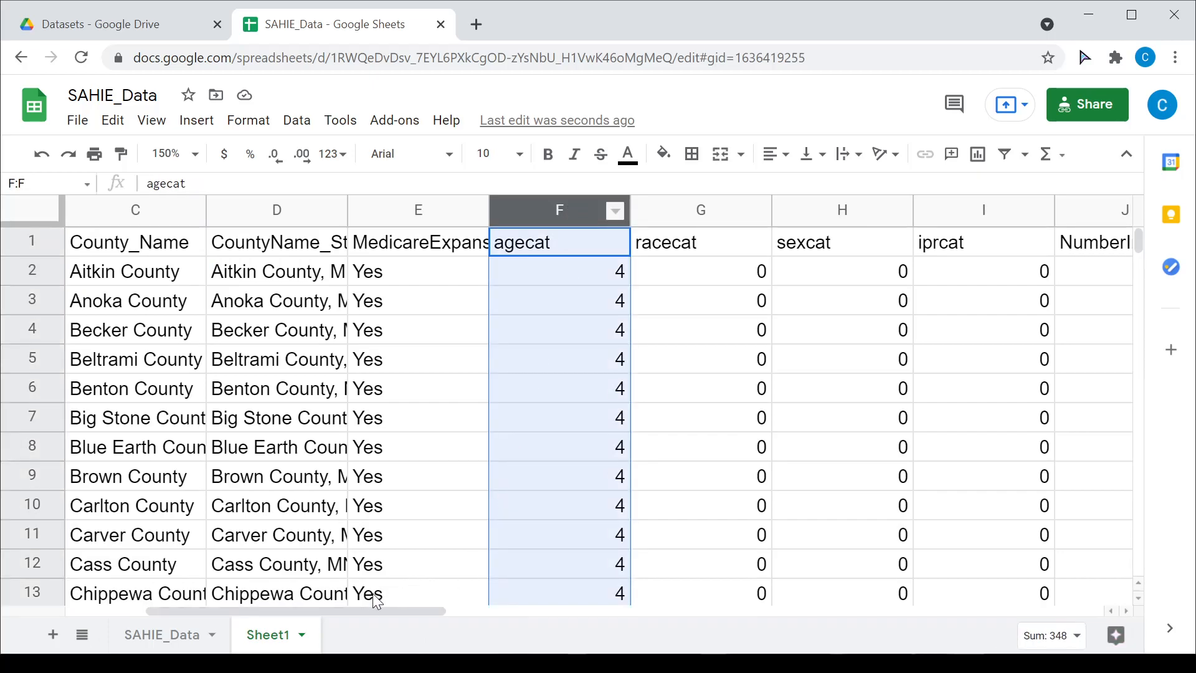
drag(373, 610, 430, 614)
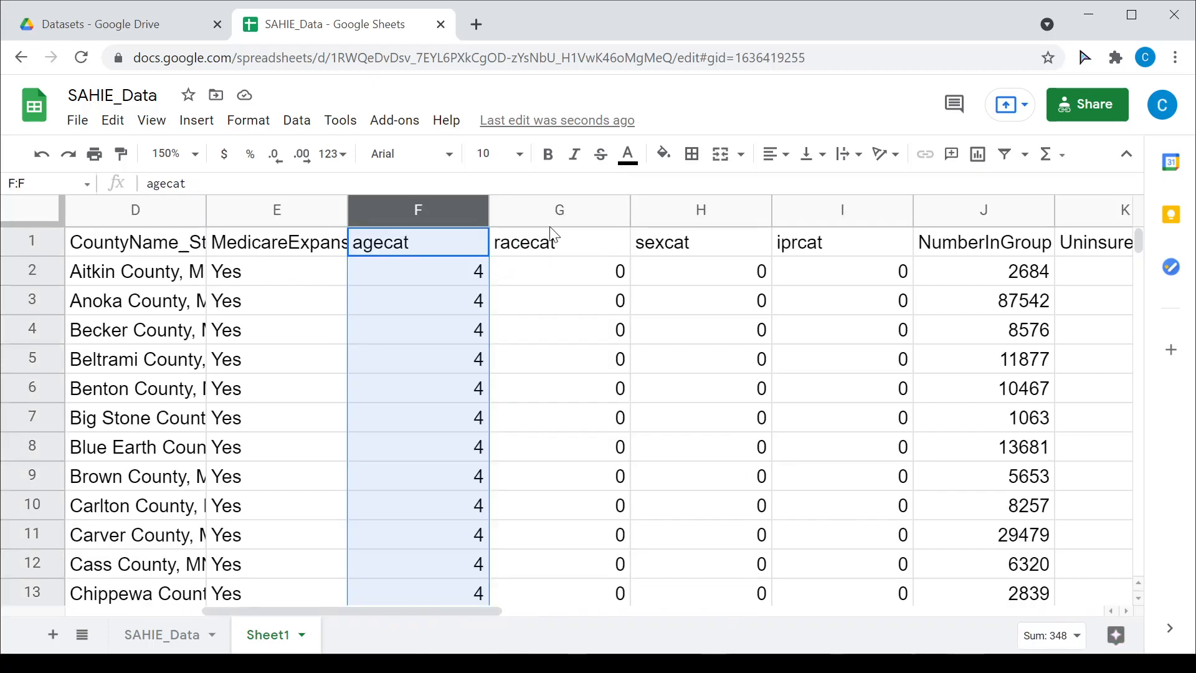
click(573, 210)
drag(681, 222, 783, 273)
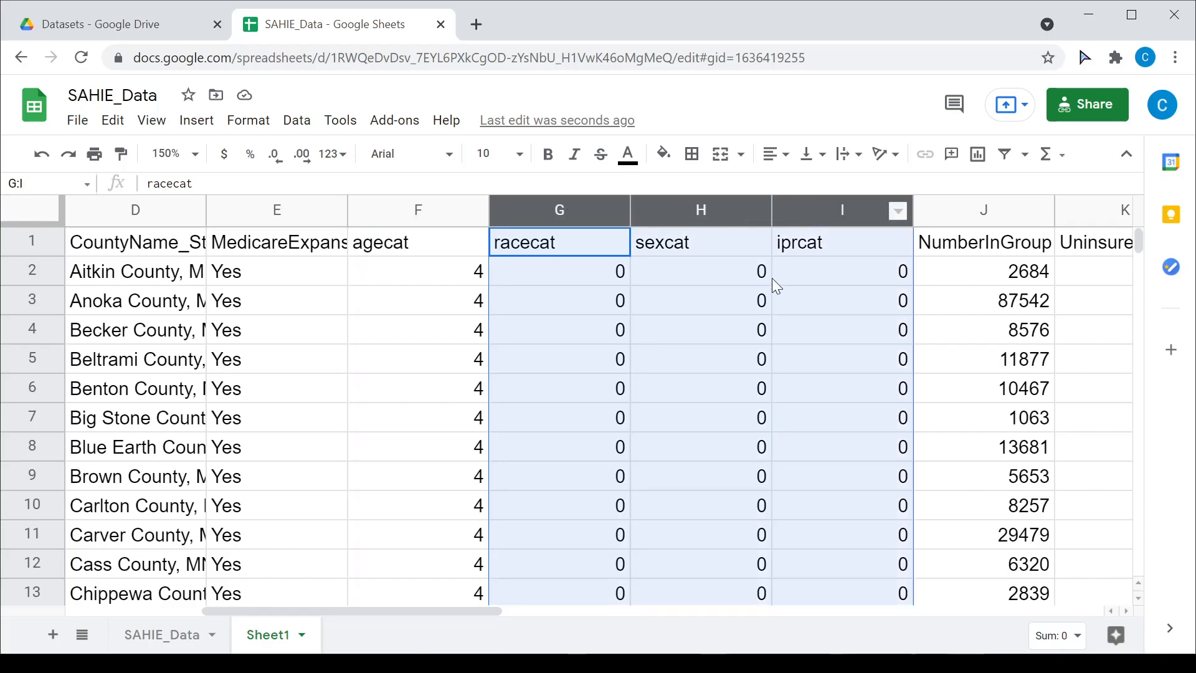
drag(491, 610, 634, 617)
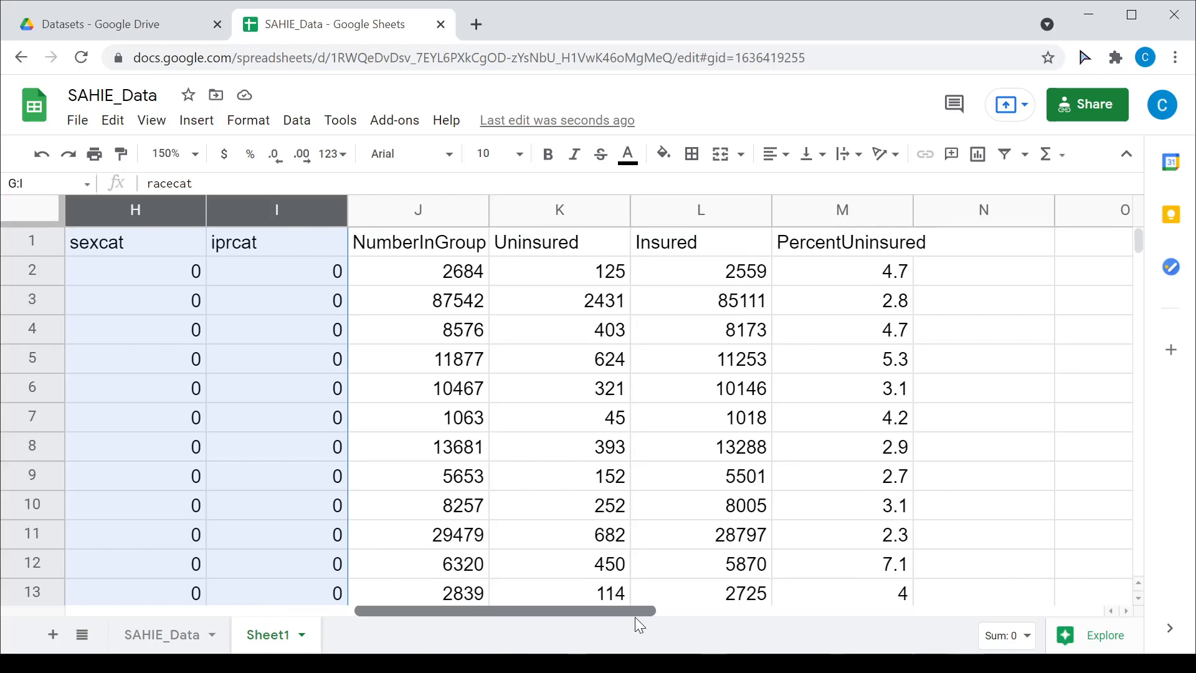
click(817, 213)
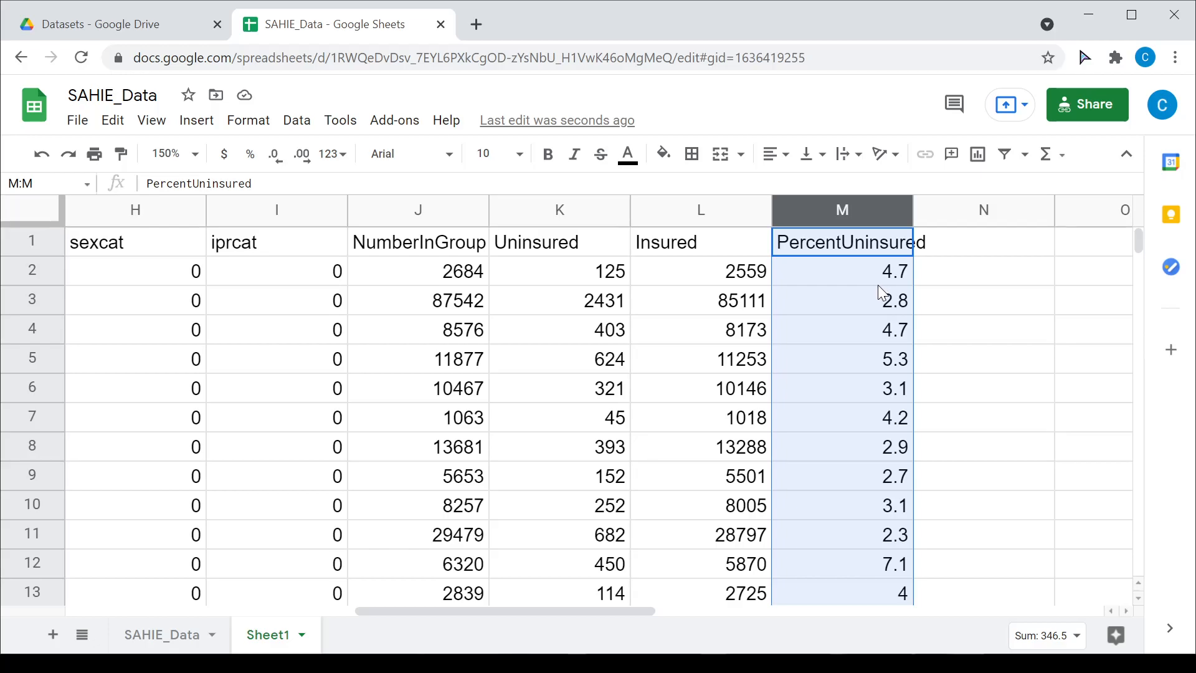
drag(406, 610, 112, 622)
click(139, 252)
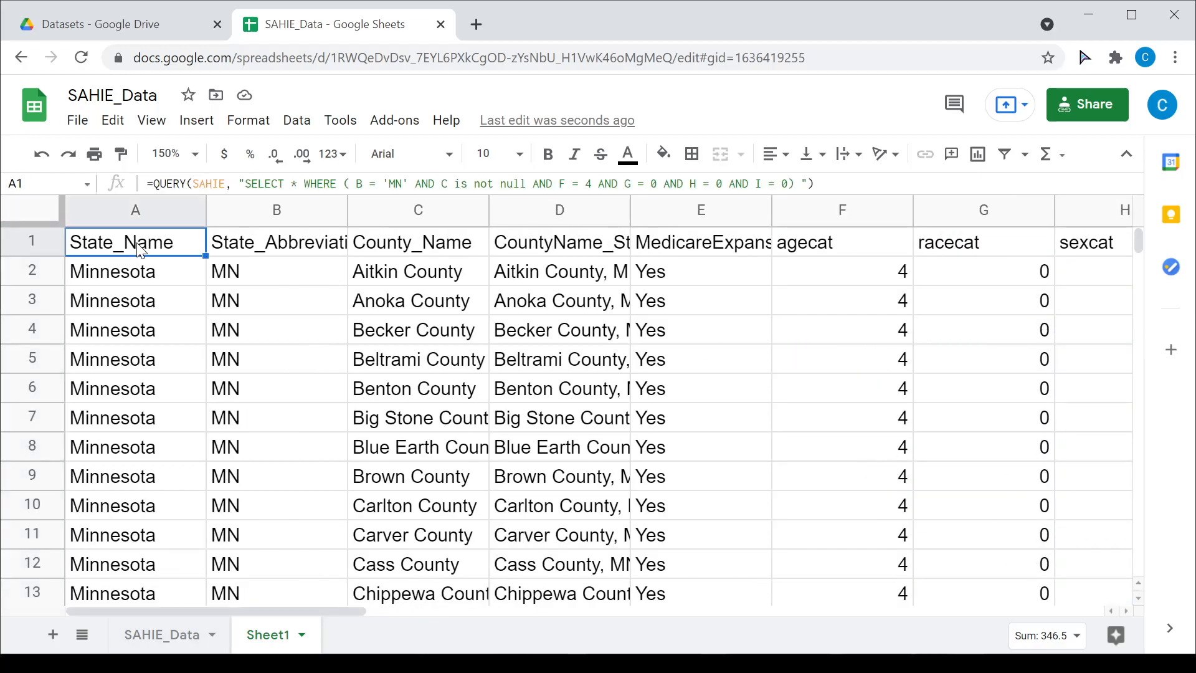
Step: Turn the A1 formula into text with a leading apostrophe
click(146, 184)
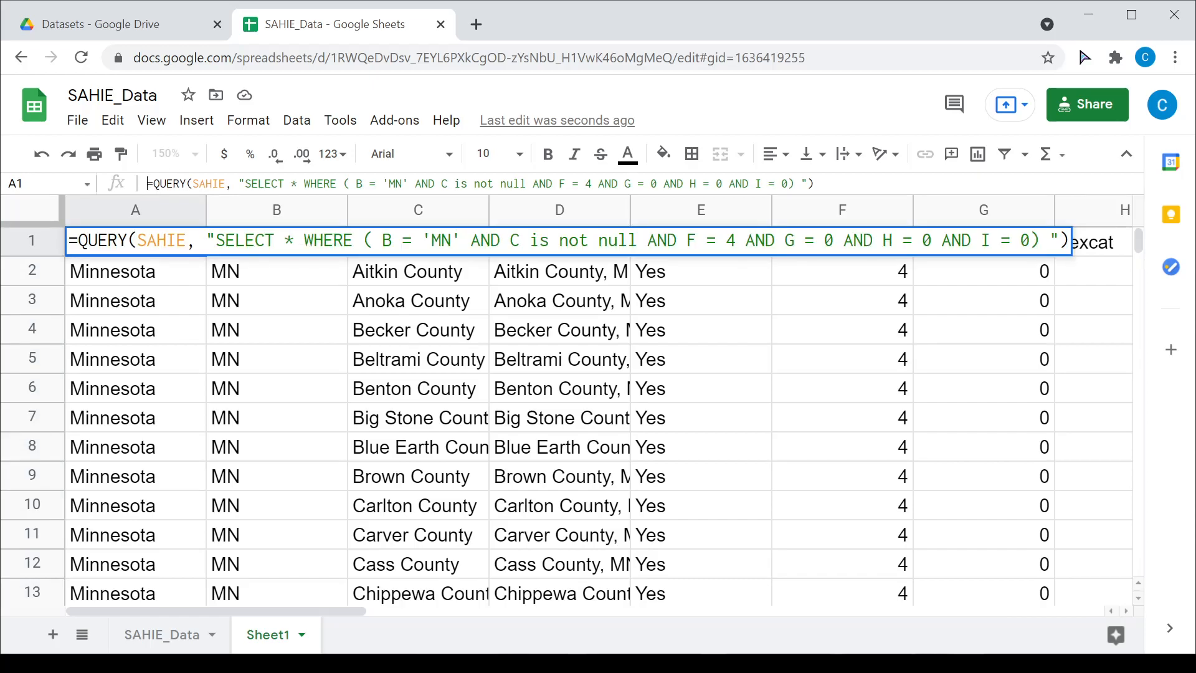
text(')
key(Return)
key(Up)
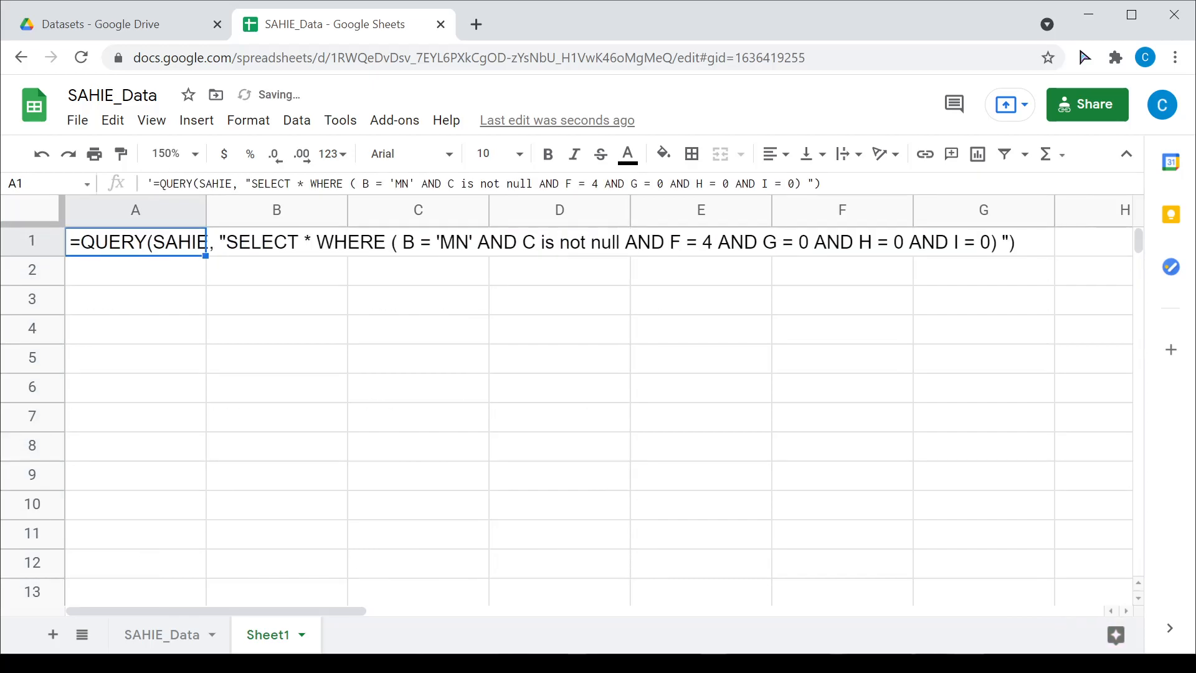
Step: Insert ORDER BY M DESC before the closing quote and commit the sorted query
click(806, 183)
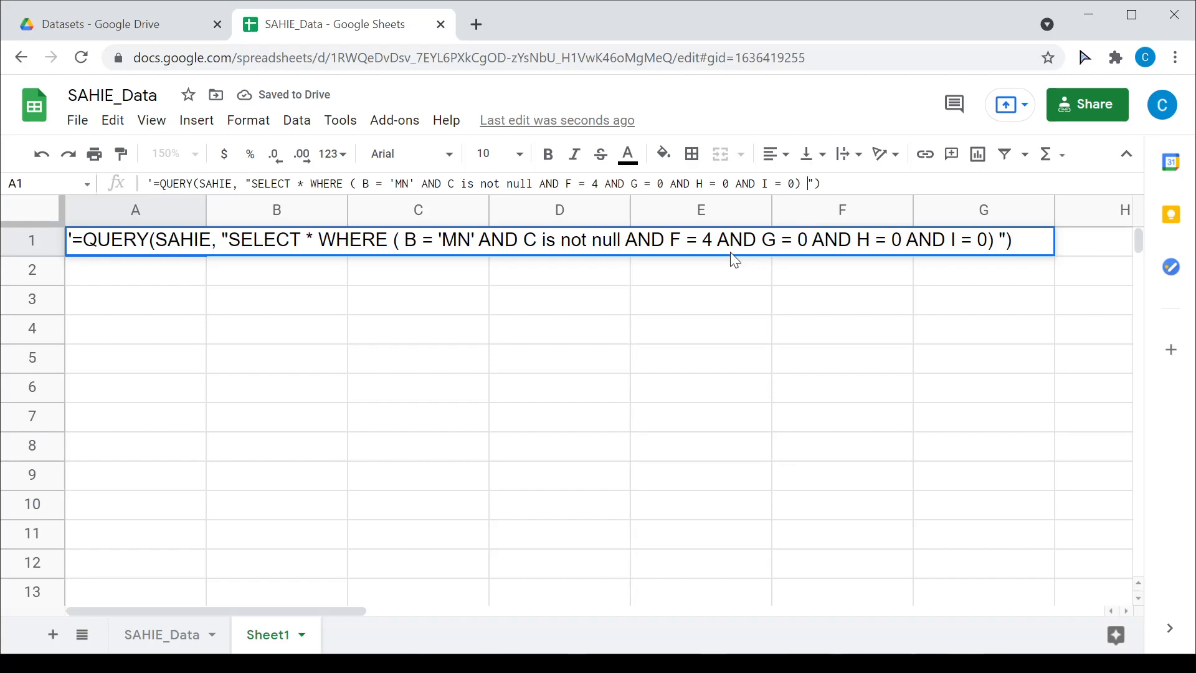
text(ORDER BY M DESC)
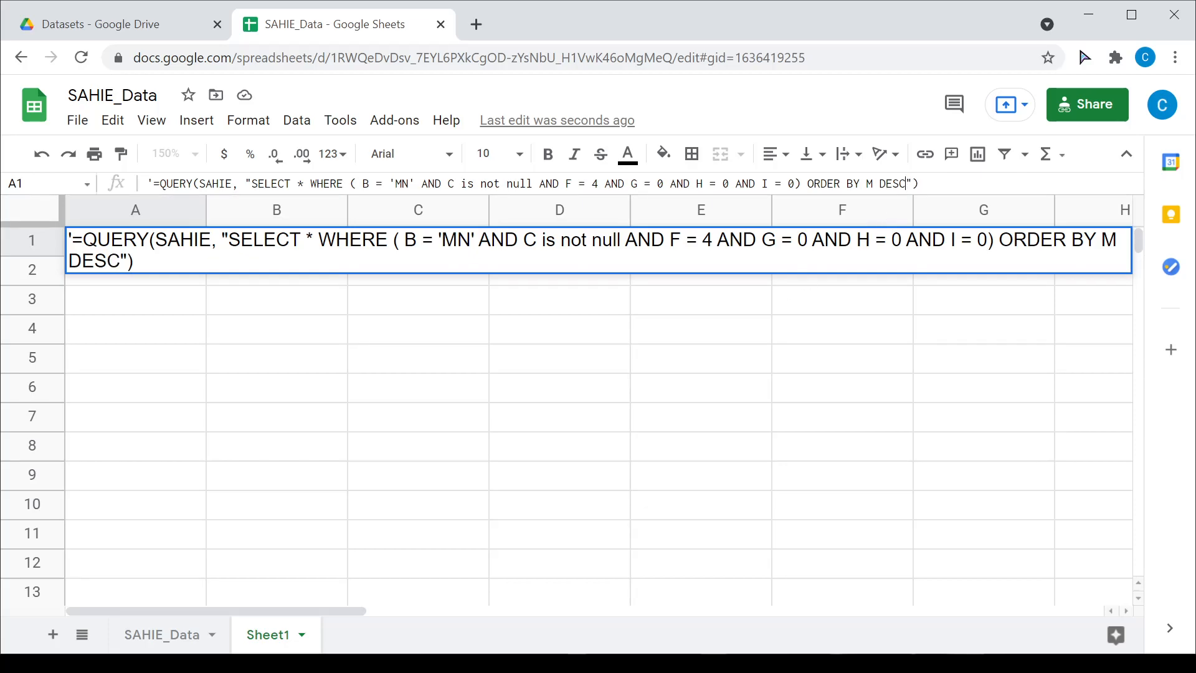
drag(808, 183, 873, 183)
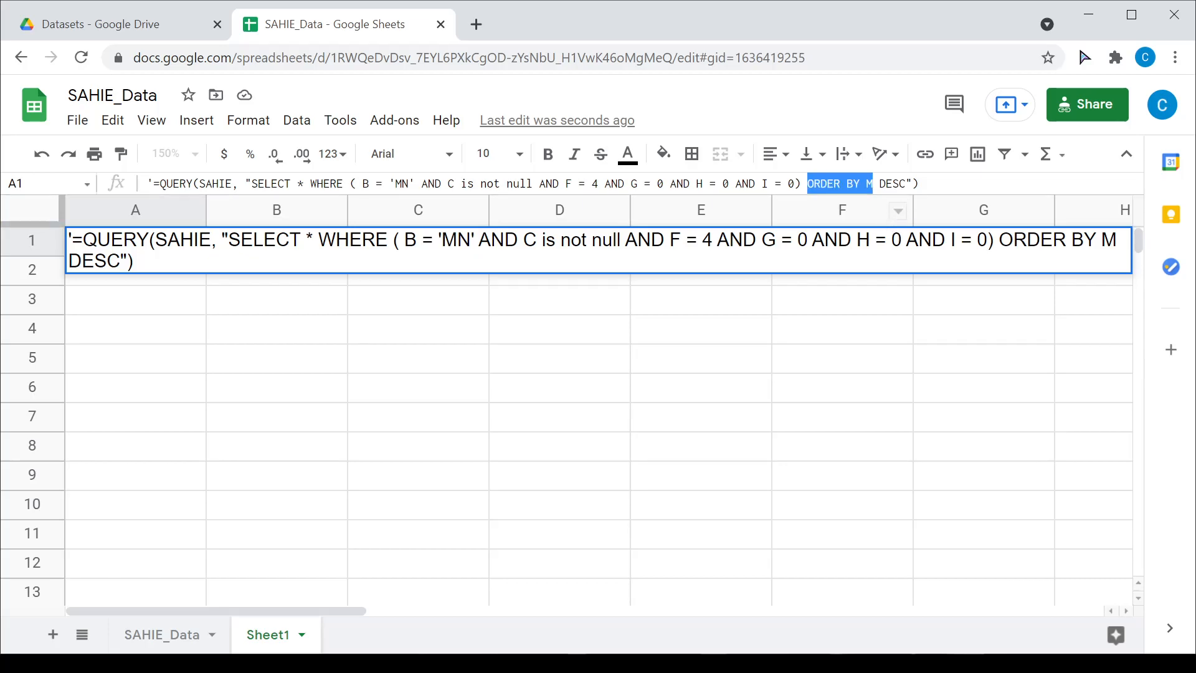
click(134, 262)
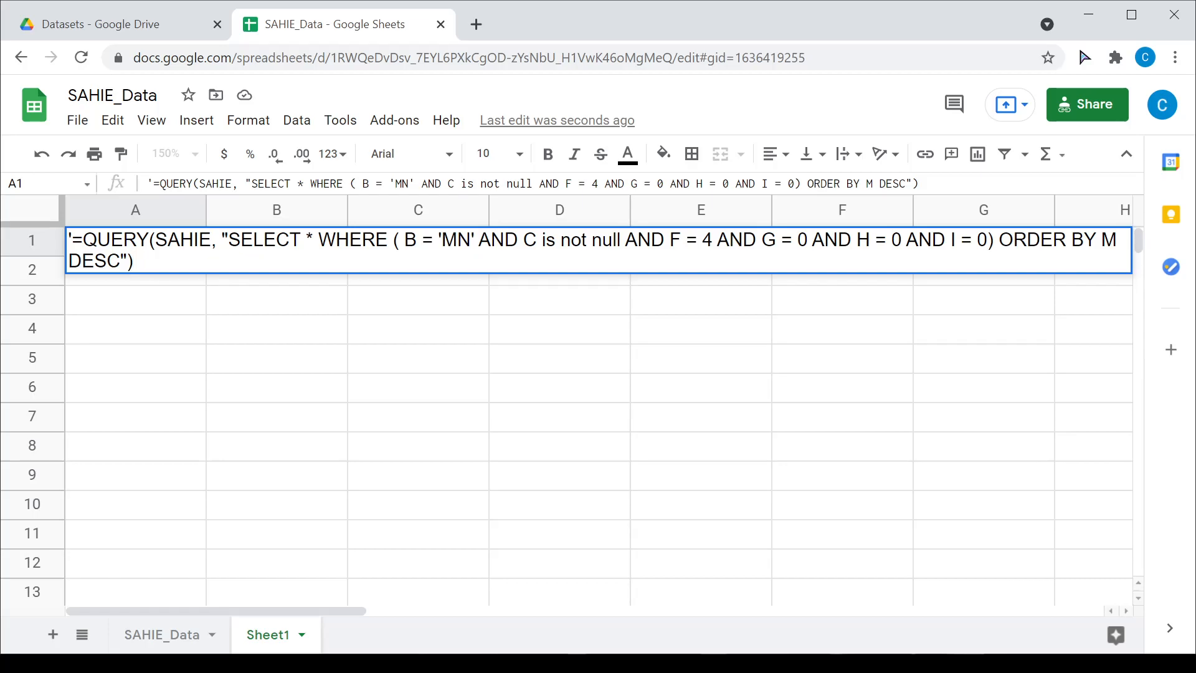
key(Return)
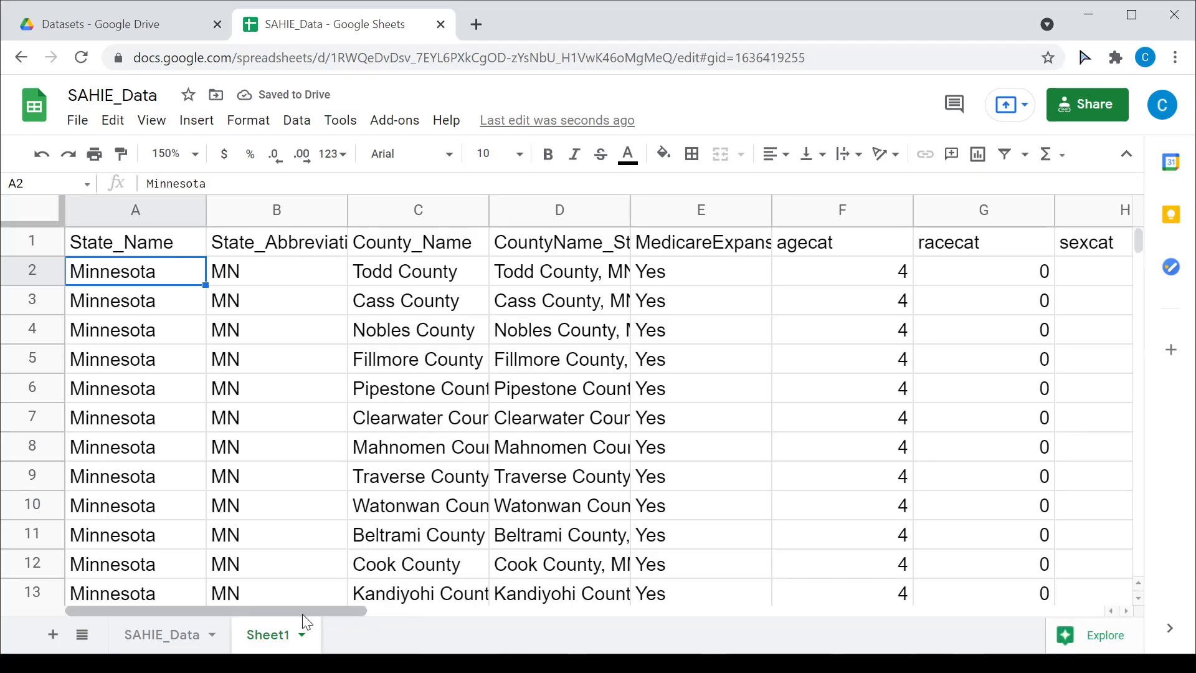
Step: Inspect the top PercentUninsured values and the CountyName_State column in the results
drag(322, 613, 597, 612)
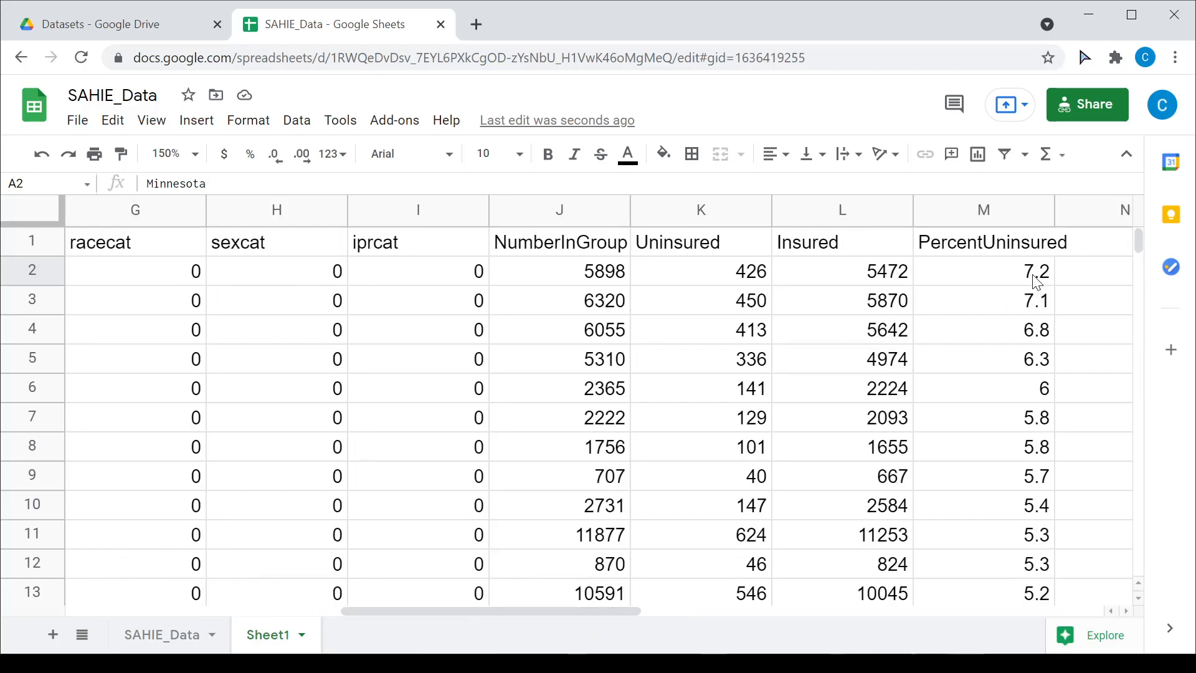
mouse_move(1035, 273)
mouse_down()
mouse_move(1020, 576)
mouse_move(1022, 284)
mouse_up()
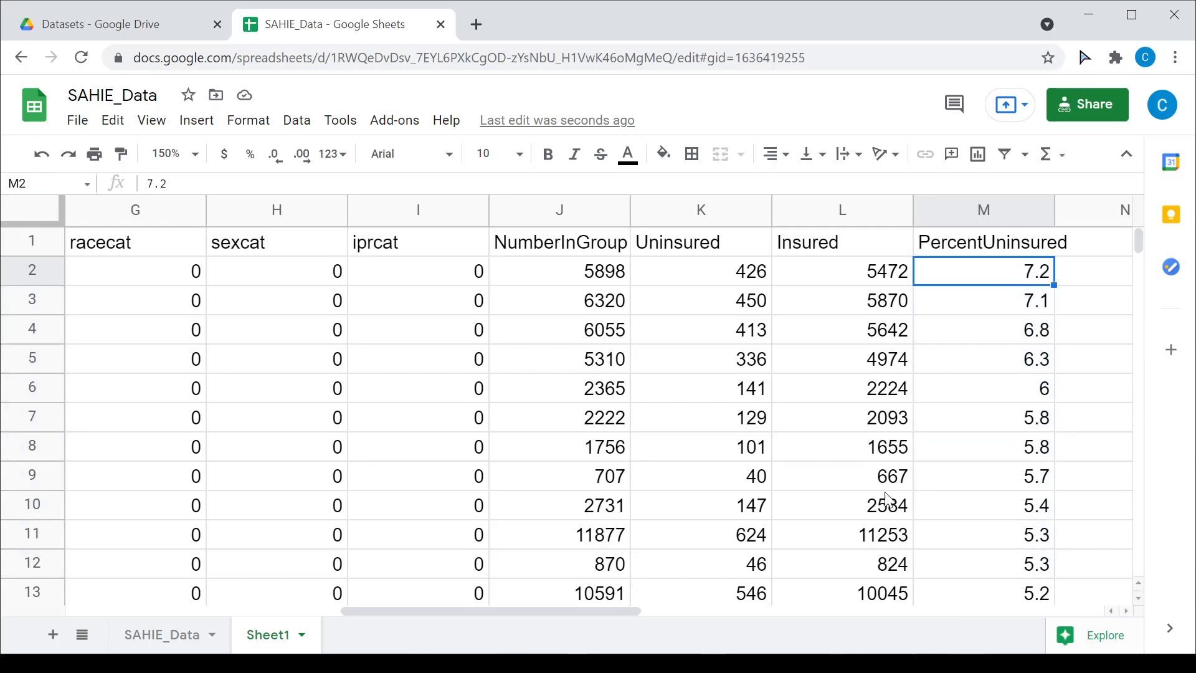
drag(607, 609, 618, 612)
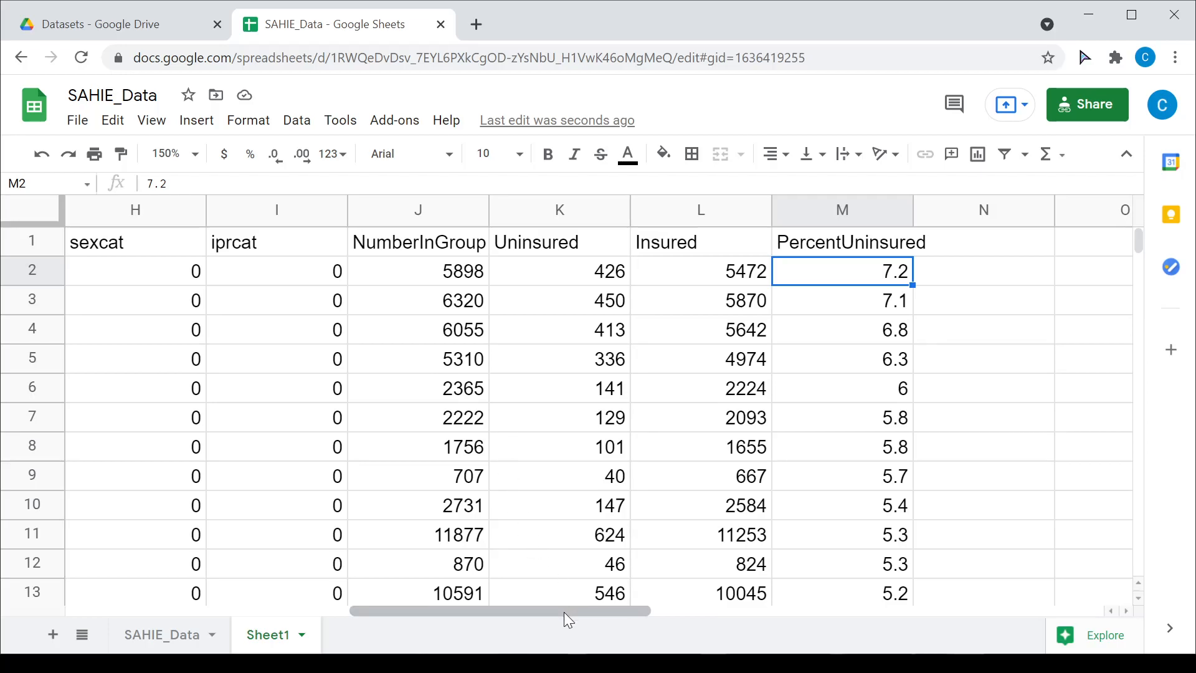
click(837, 209)
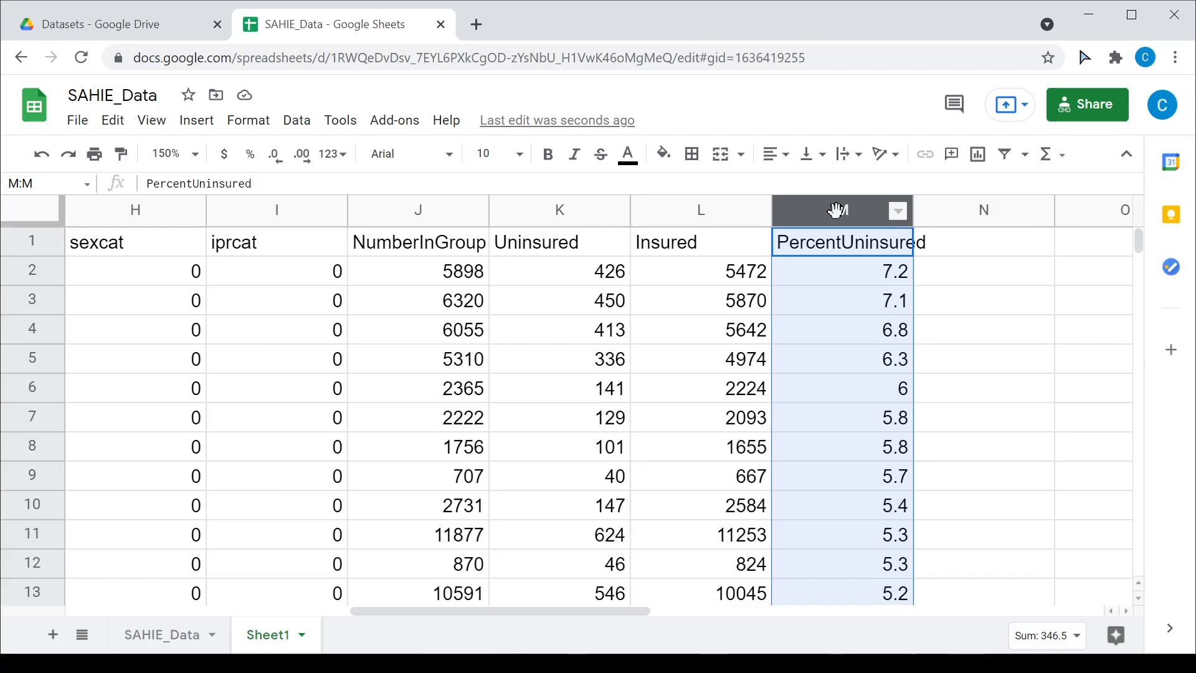
drag(401, 611, 203, 599)
click(284, 210)
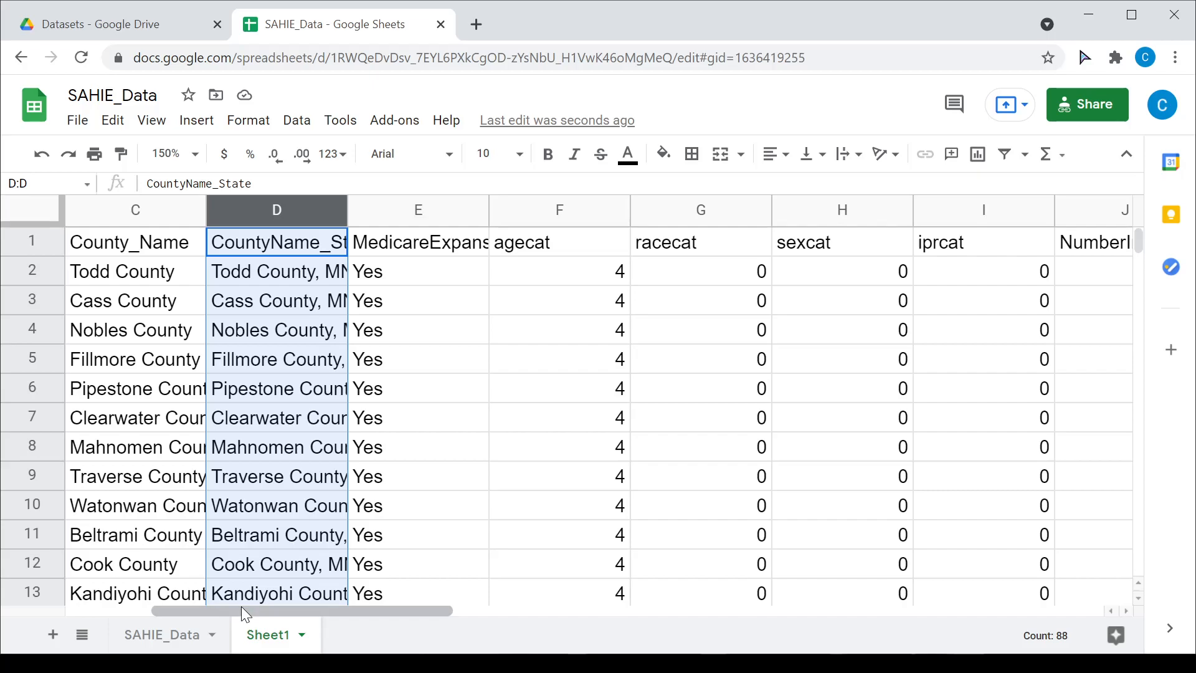
drag(240, 612, 139, 610)
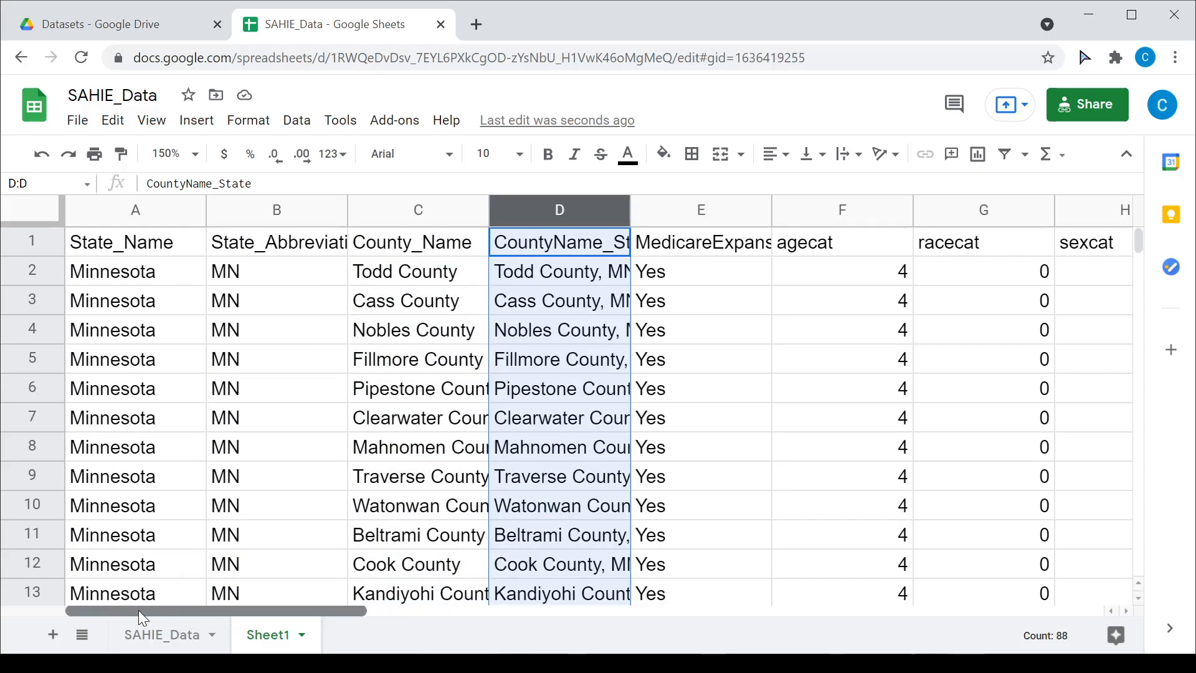
Step: Prefix the A1 query with an apostrophe so it becomes plain text
click(129, 249)
key(Return)
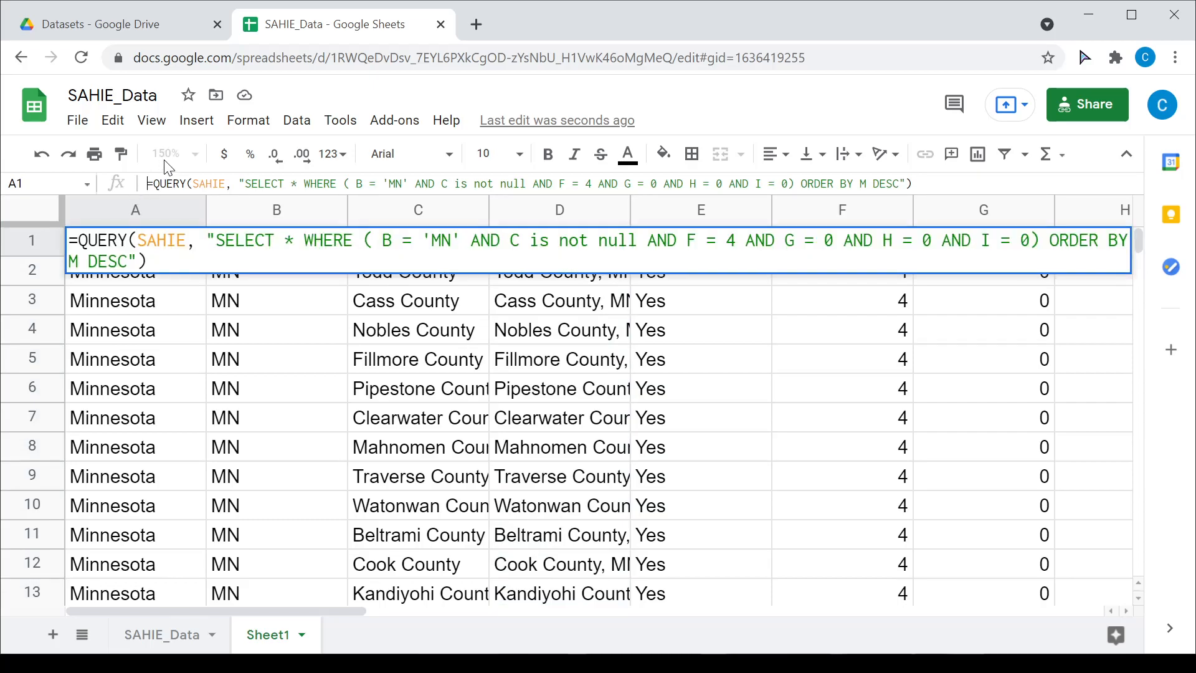
text(')
key(Return)
key(Up)
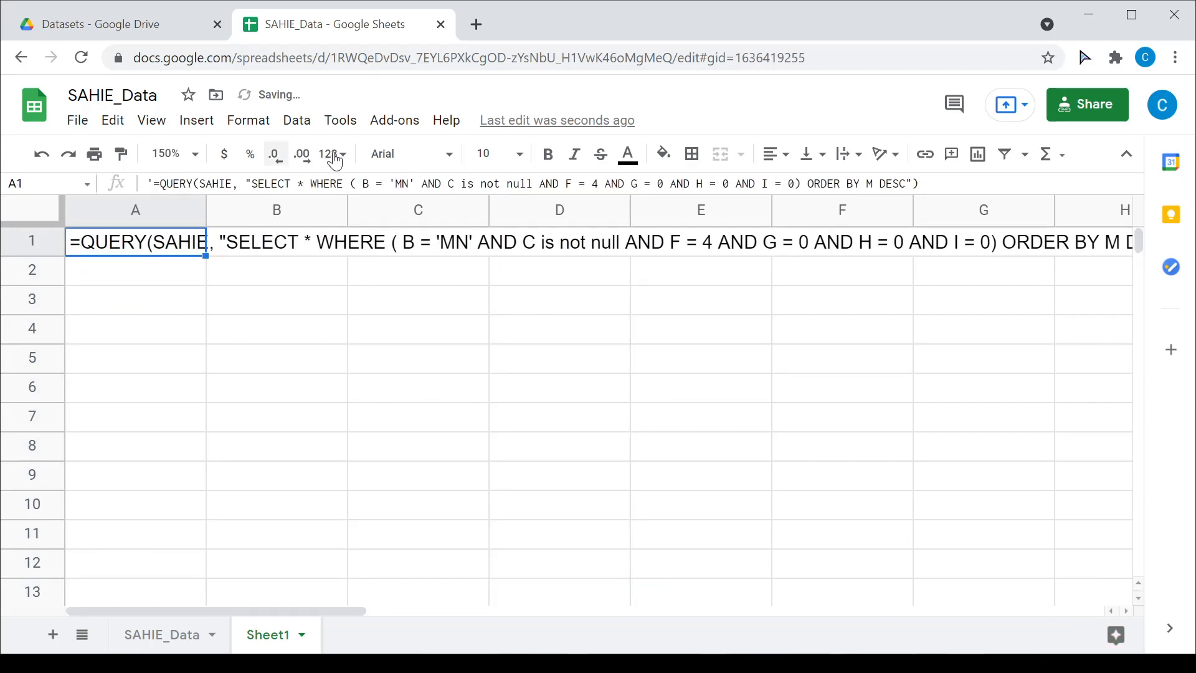
Step: Replace the * in the A1 query with the column list D, M
key(Return)
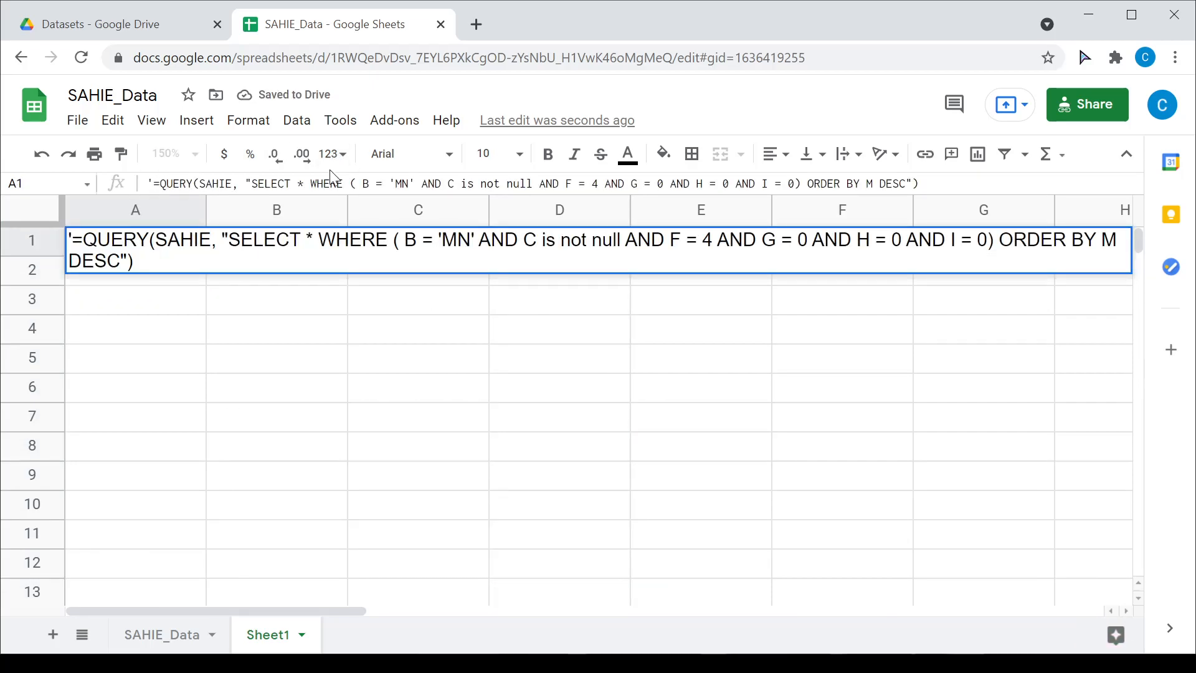
key(BackSpace)
text(D, M)
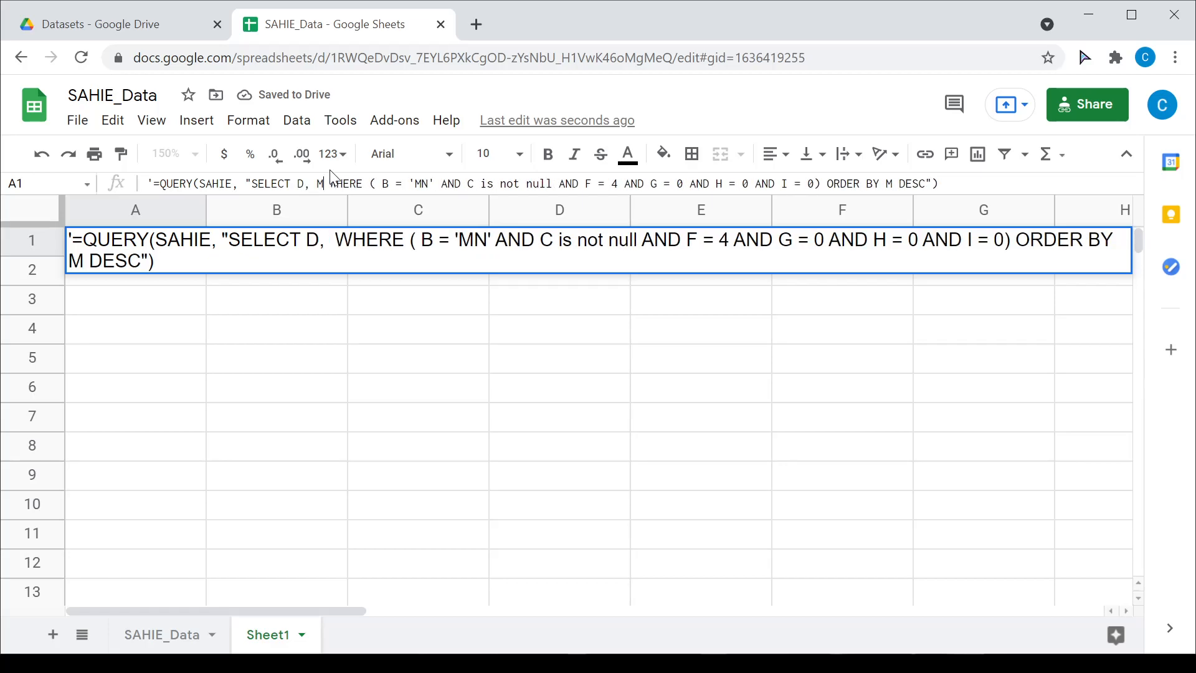
drag(305, 240, 345, 240)
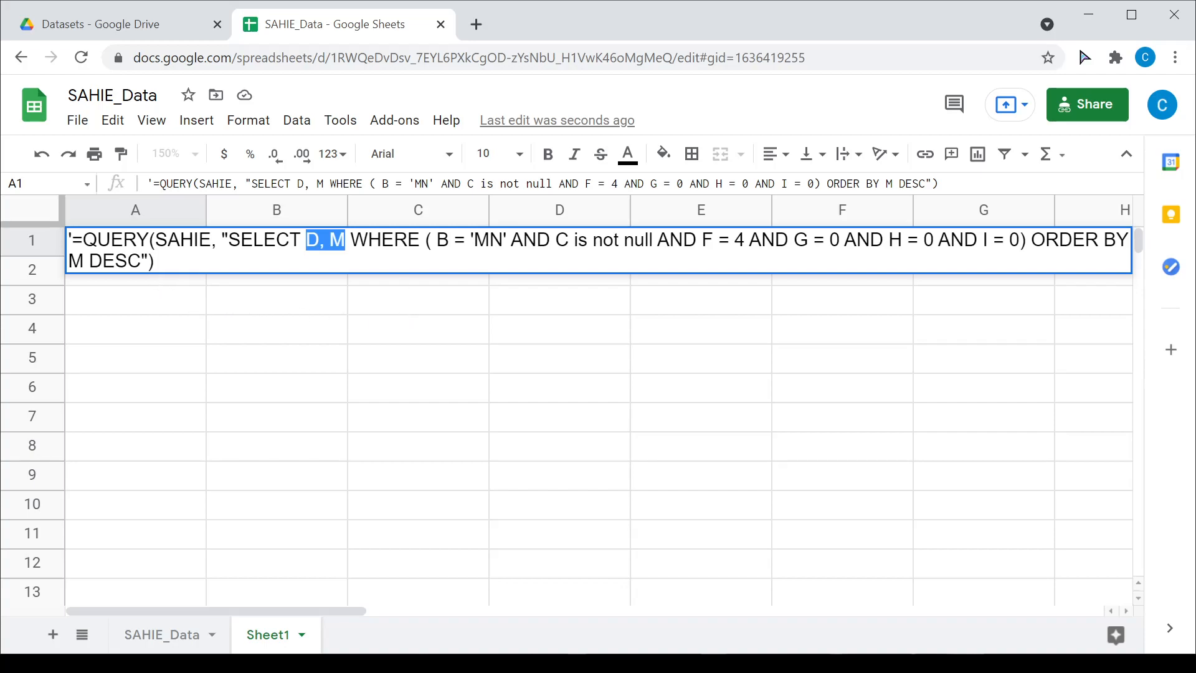
Step: Append LIMIT 10 after DESC, briefly trying 5 before settling on 10
click(141, 261)
text(LIMIT 10)
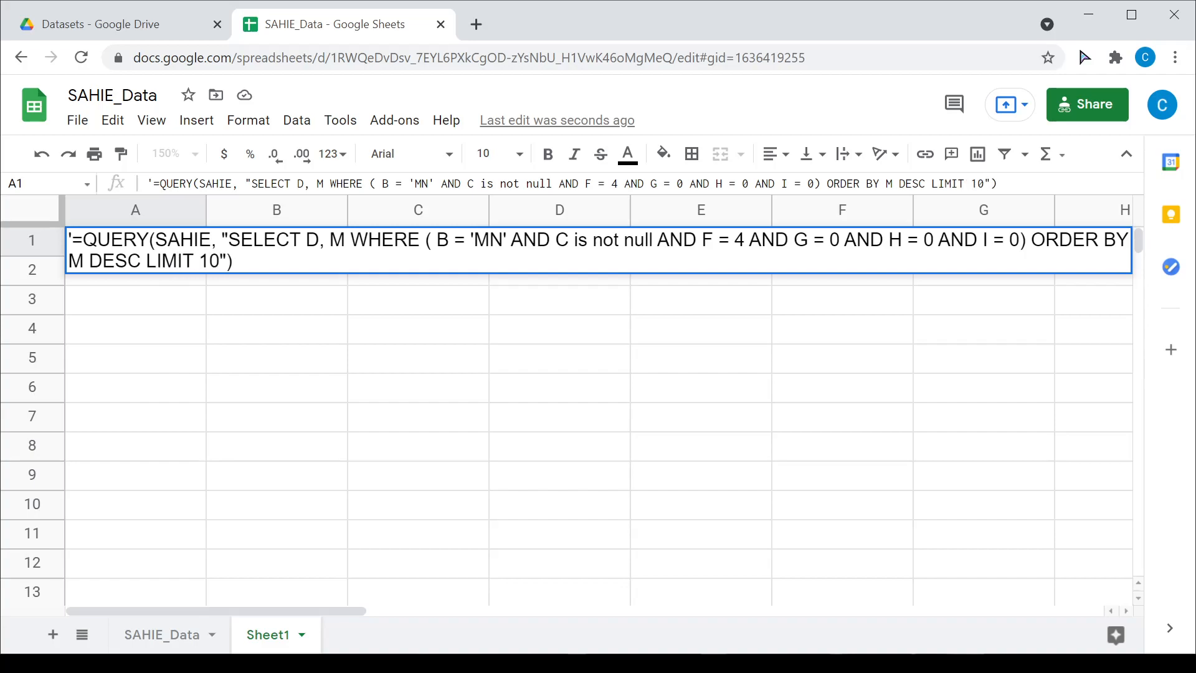
drag(146, 261, 219, 261)
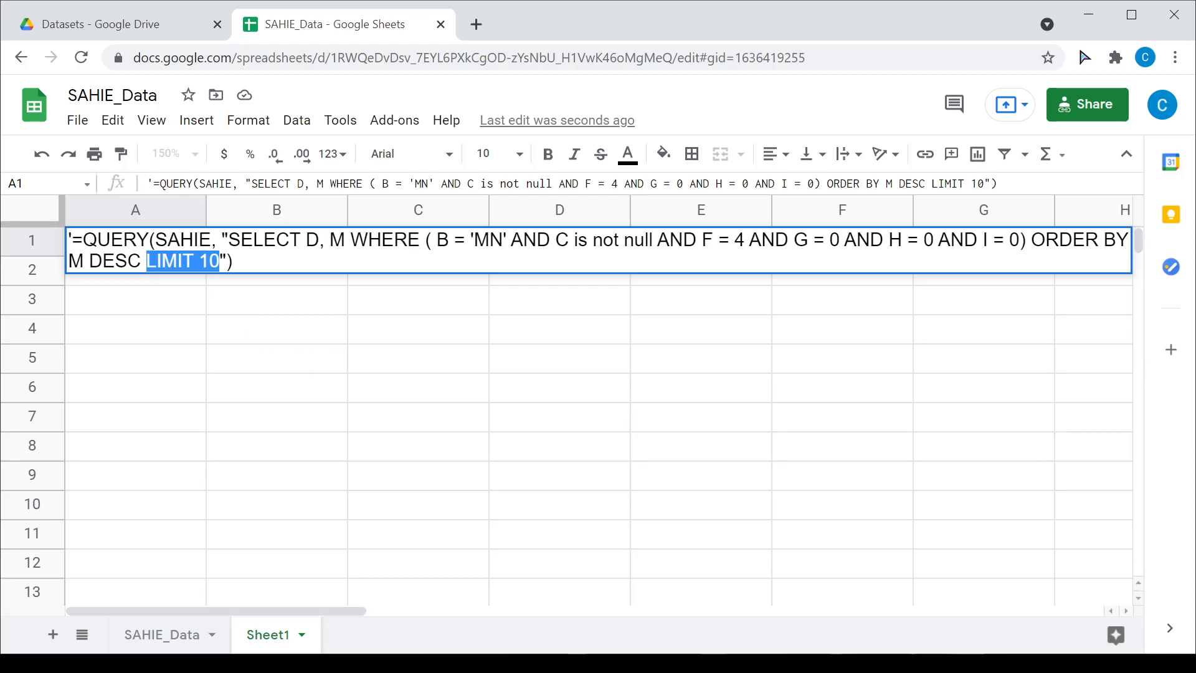
click(220, 262)
key(BackSpace)
key(BackSpace)
text(5)
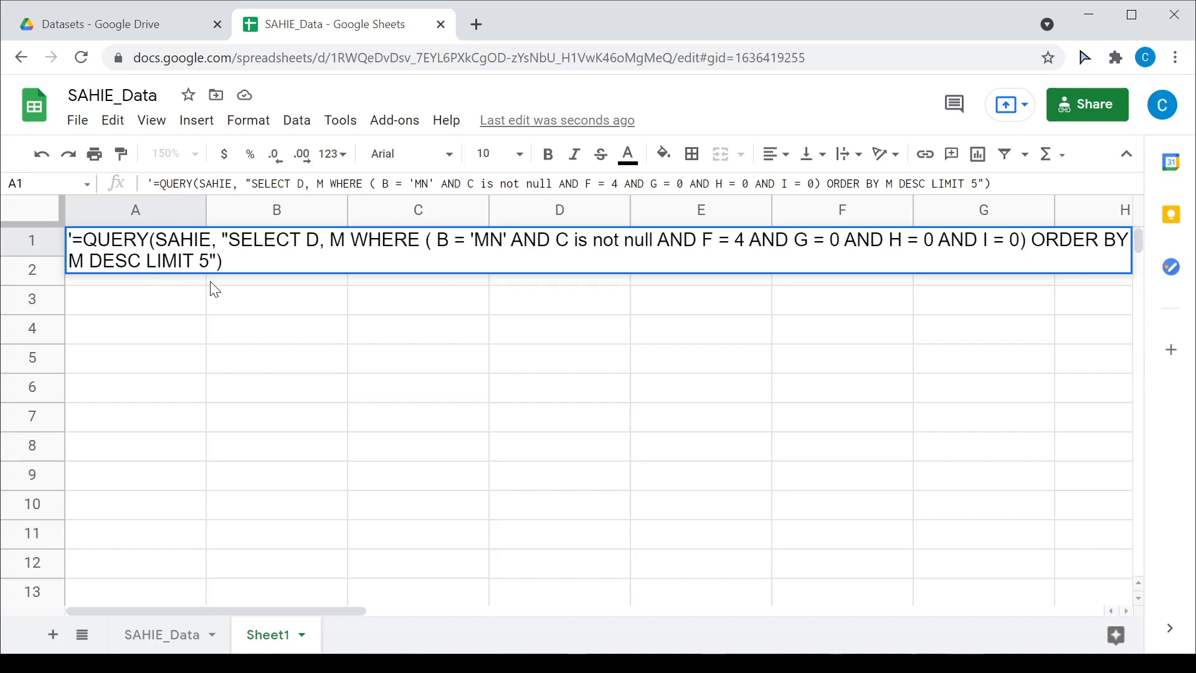
key(BackSpace)
text(10)
Step: Remove the leading apostrophe so A1 becomes a live formula again
key(ctrl+a)
key(BackSpace)
key(Return)
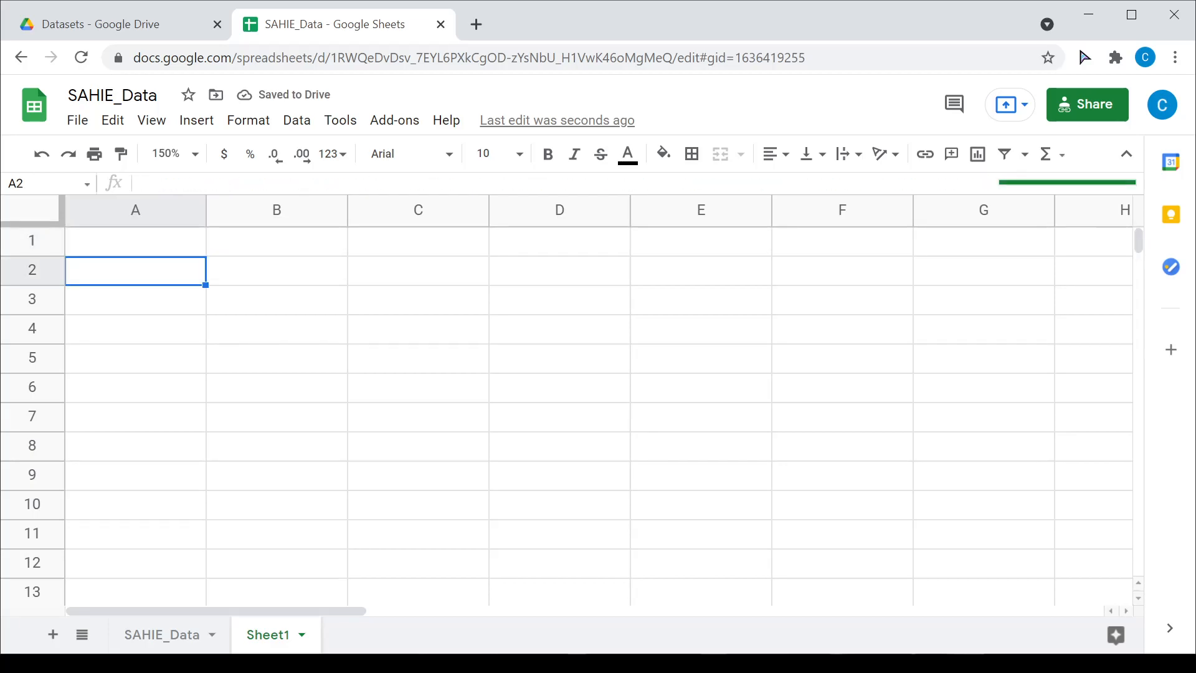
Step: Widen column A for full county names and review the top ten, Todd through Beltrami County
drag(203, 212, 272, 210)
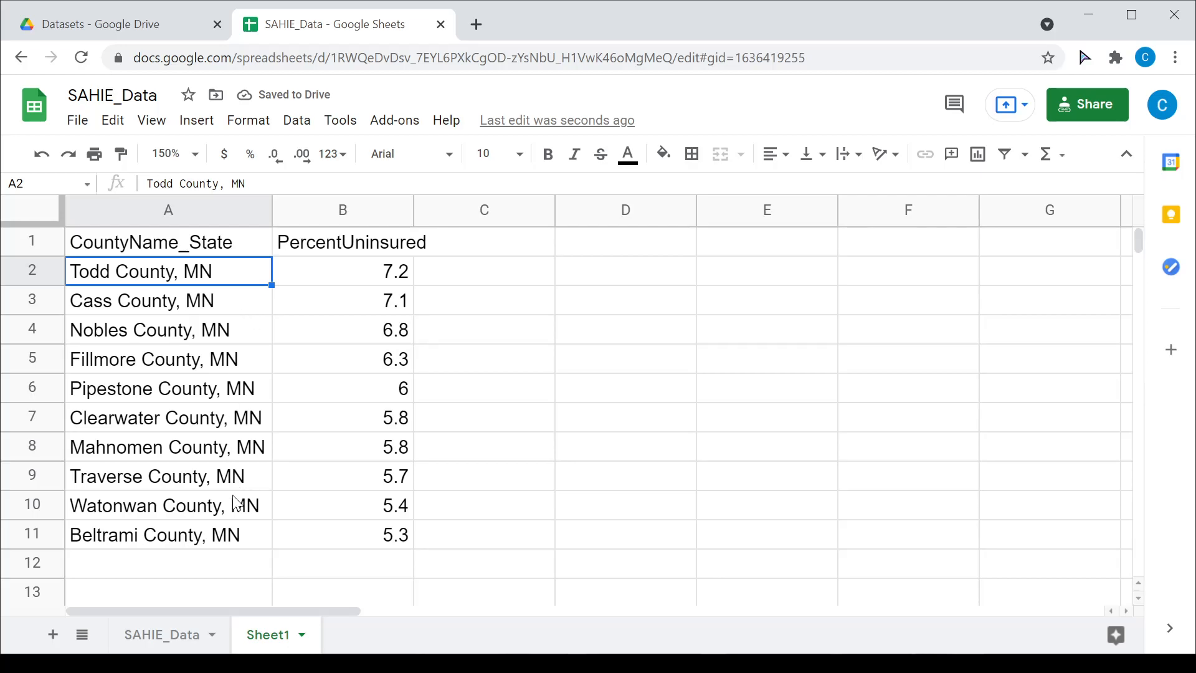
drag(218, 536, 327, 533)
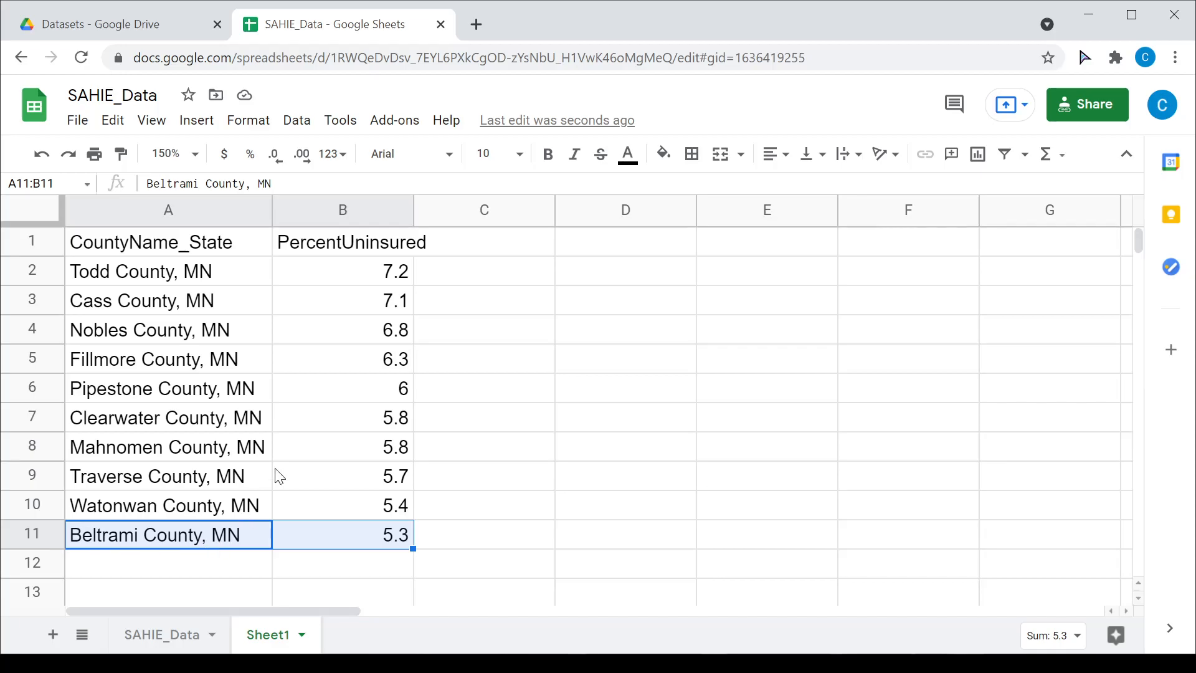
click(186, 247)
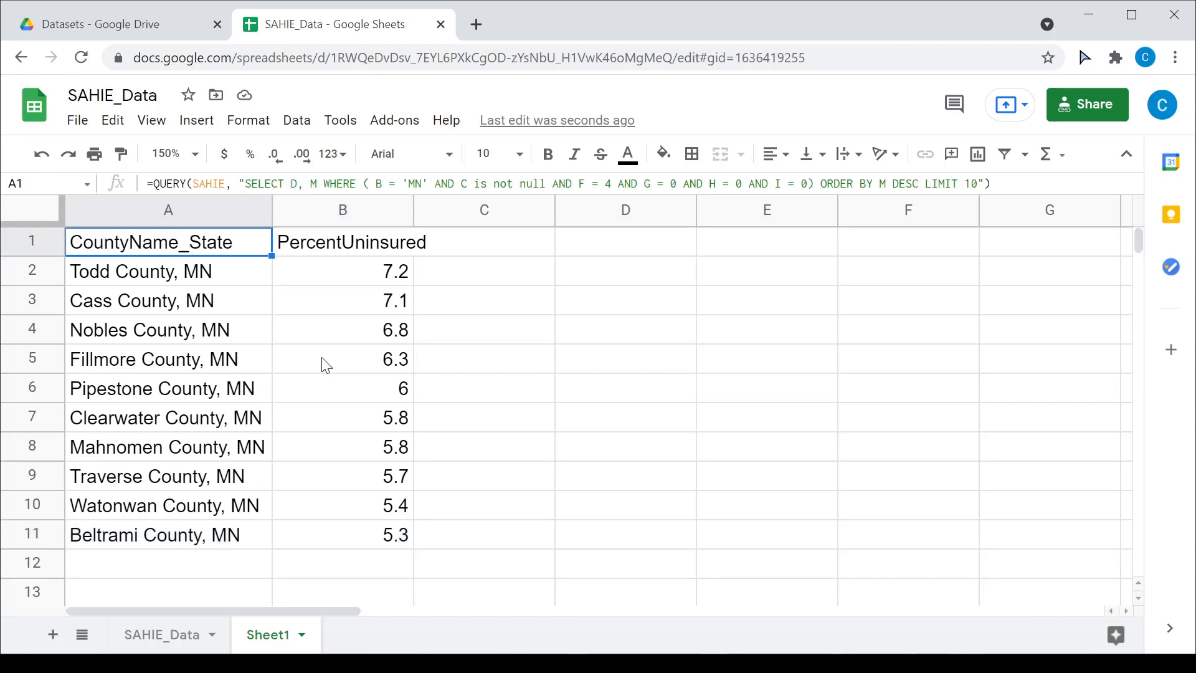
click(920, 184)
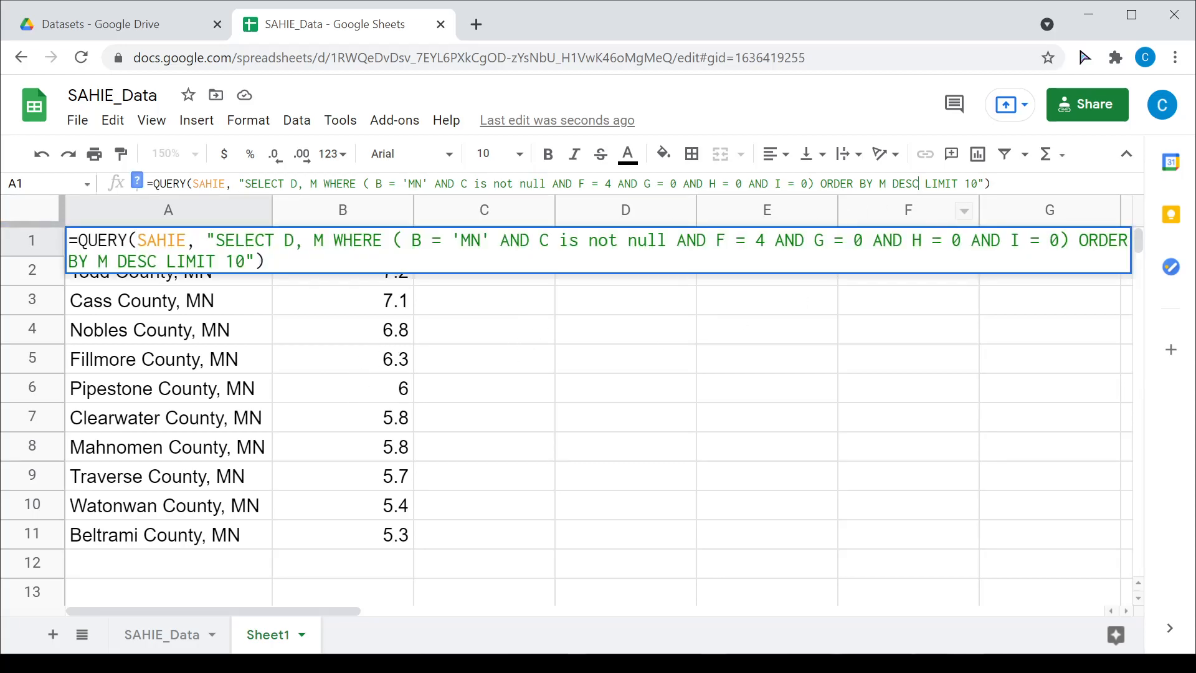
key(Delete)
key(Delete)
key(Delete)
key(Delete)
key(Delete)
key(Delete)
key(Delete)
key(Delete)
key(Delete)
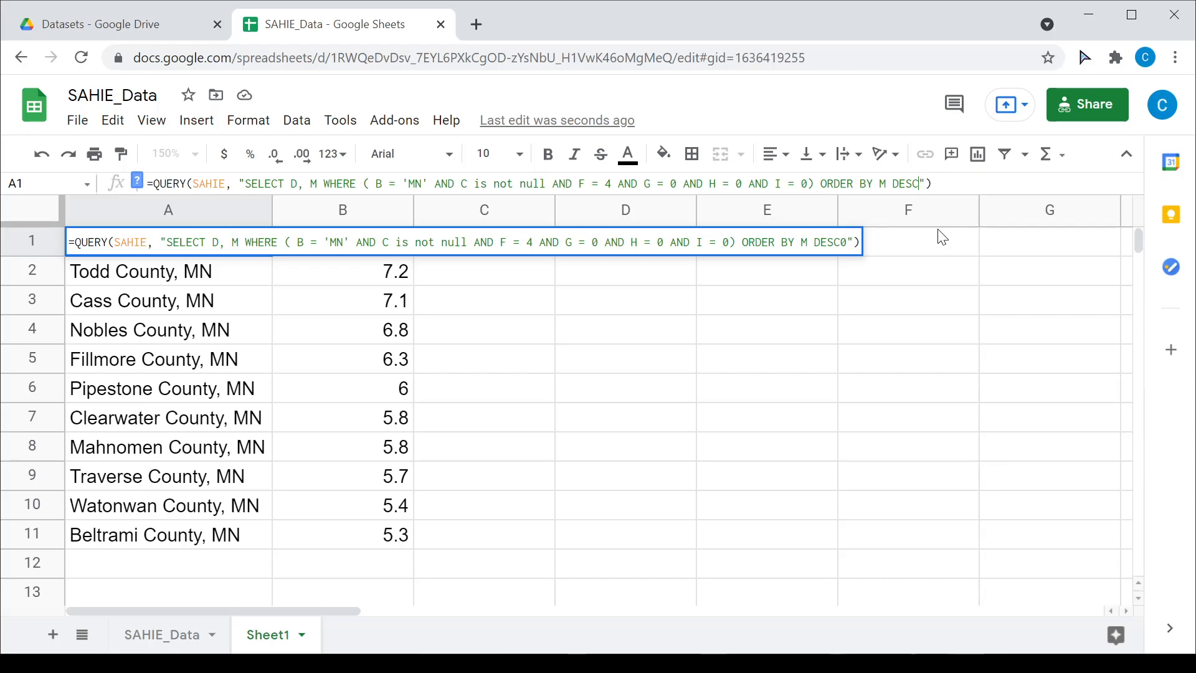
key(Return)
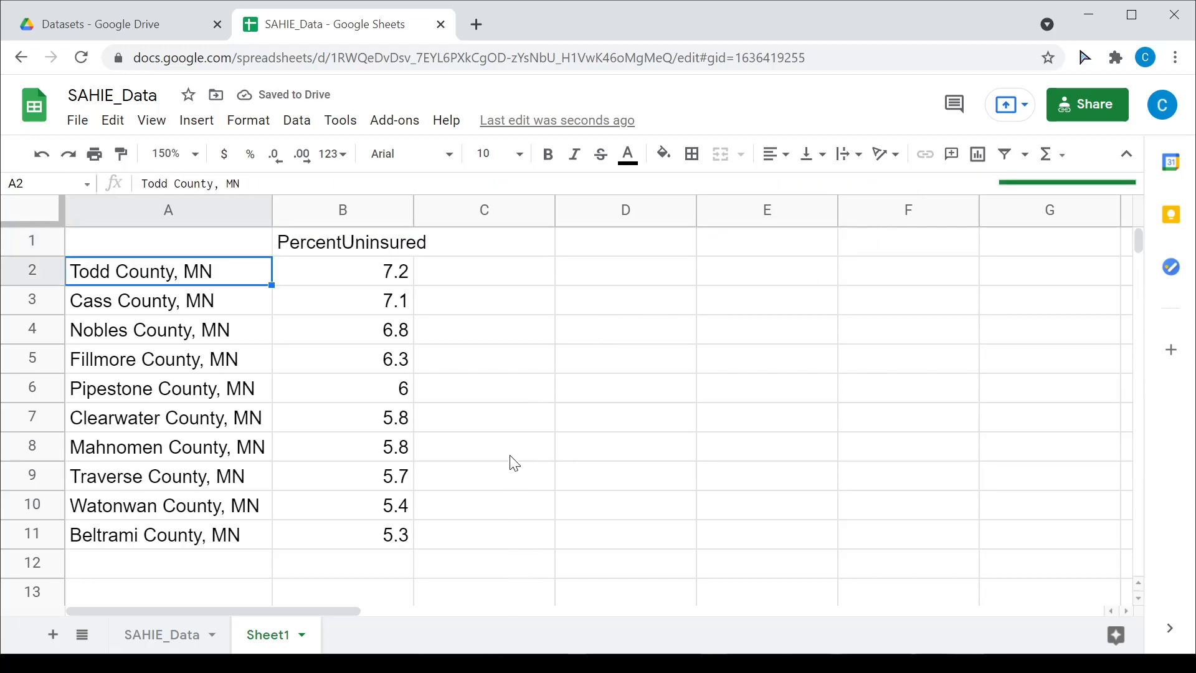
scroll(555, 434, down, 2)
scroll(558, 436, down, 15)
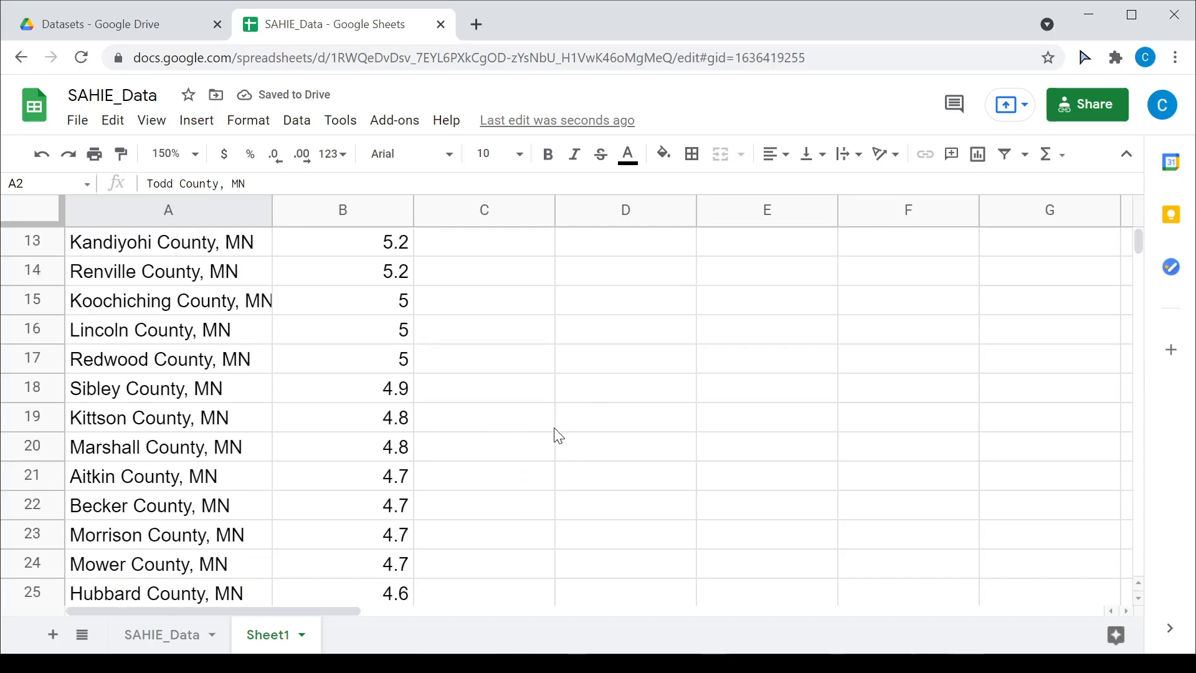
scroll(557, 436, down, 14)
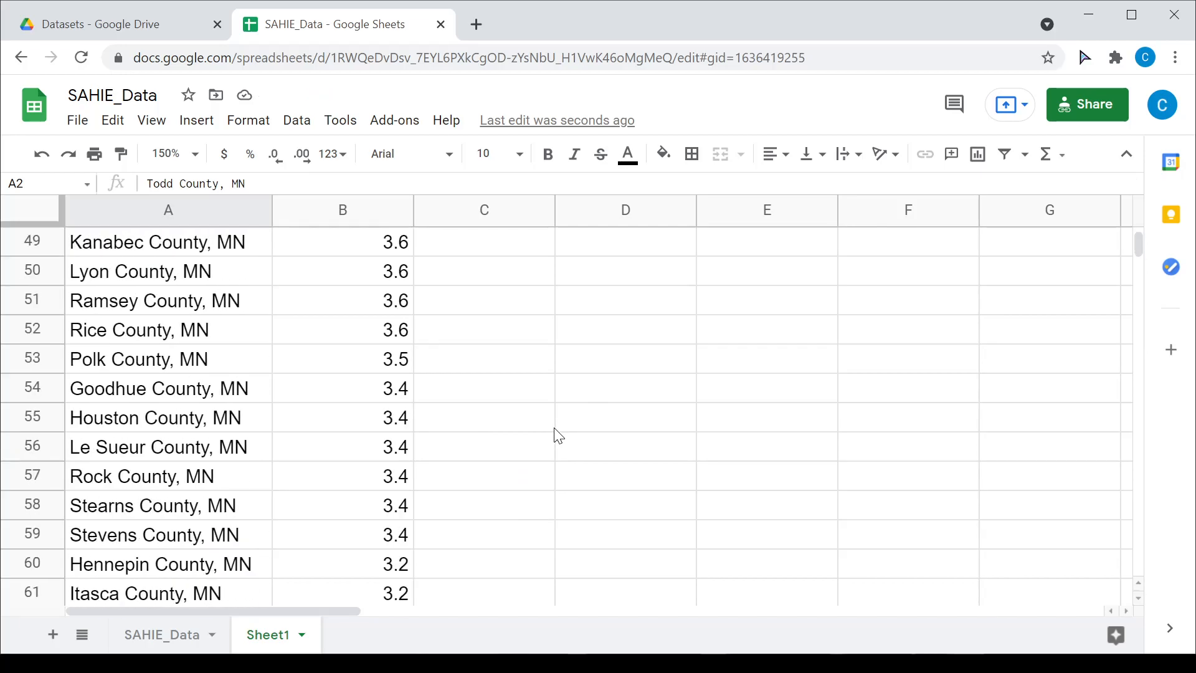
scroll(557, 436, down, 6)
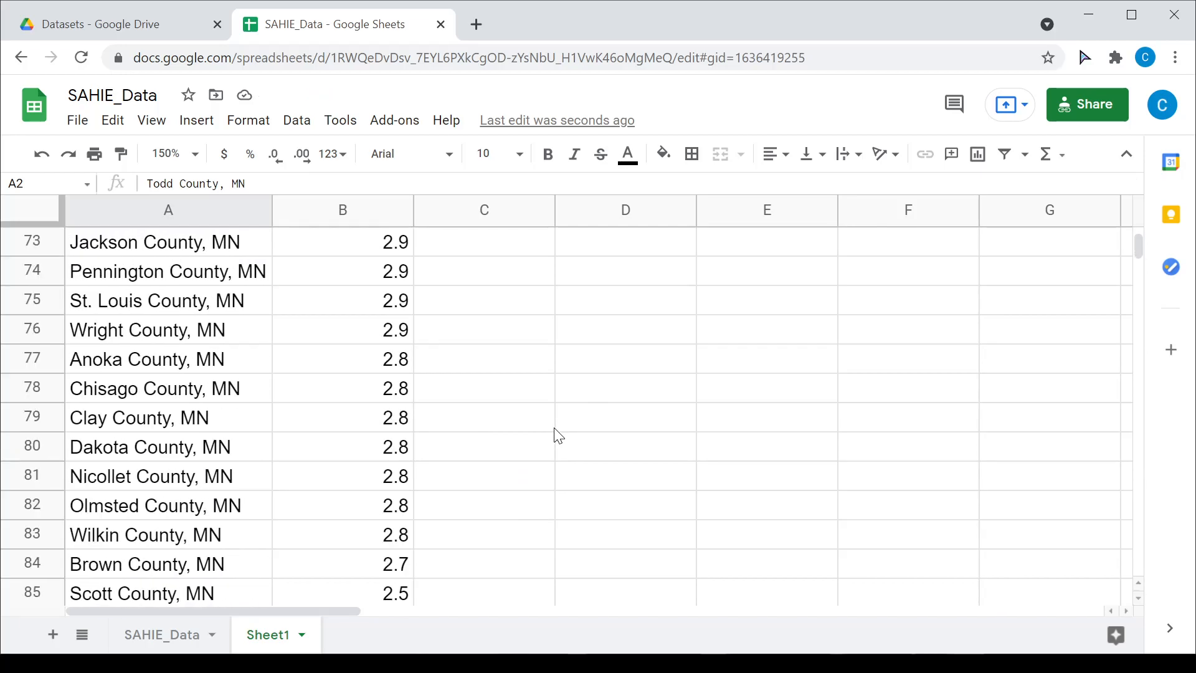
scroll(557, 436, up, 1)
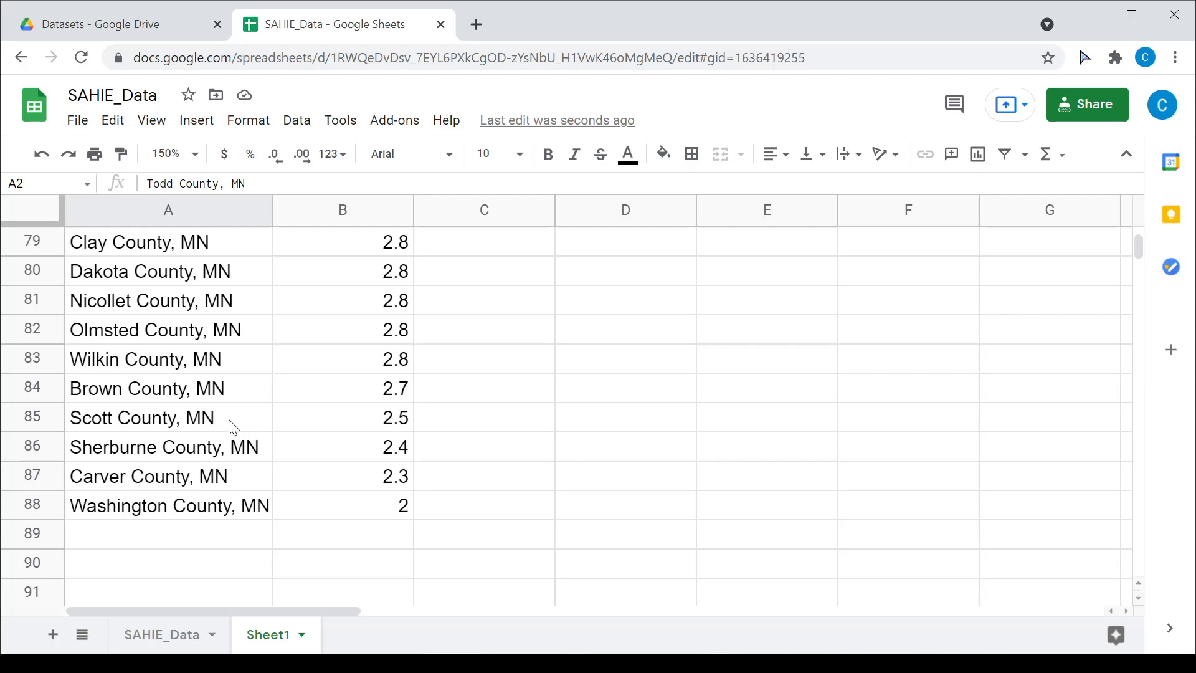
drag(233, 422, 312, 428)
drag(215, 506, 288, 507)
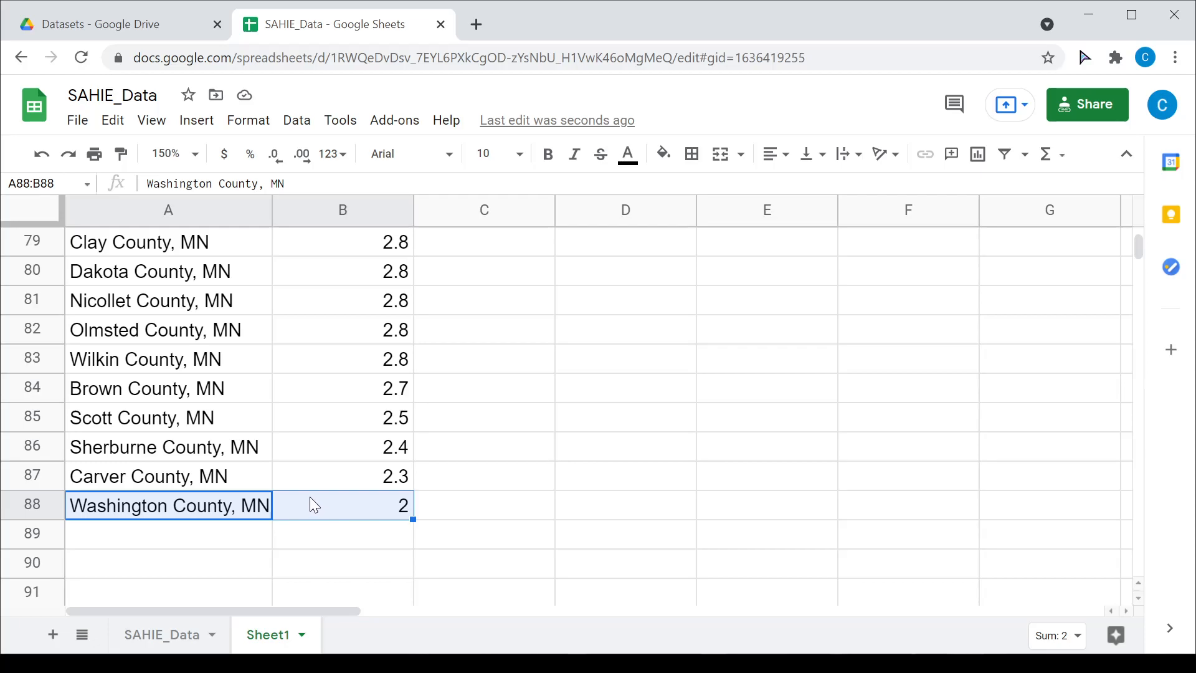
scroll(351, 467, up, 20)
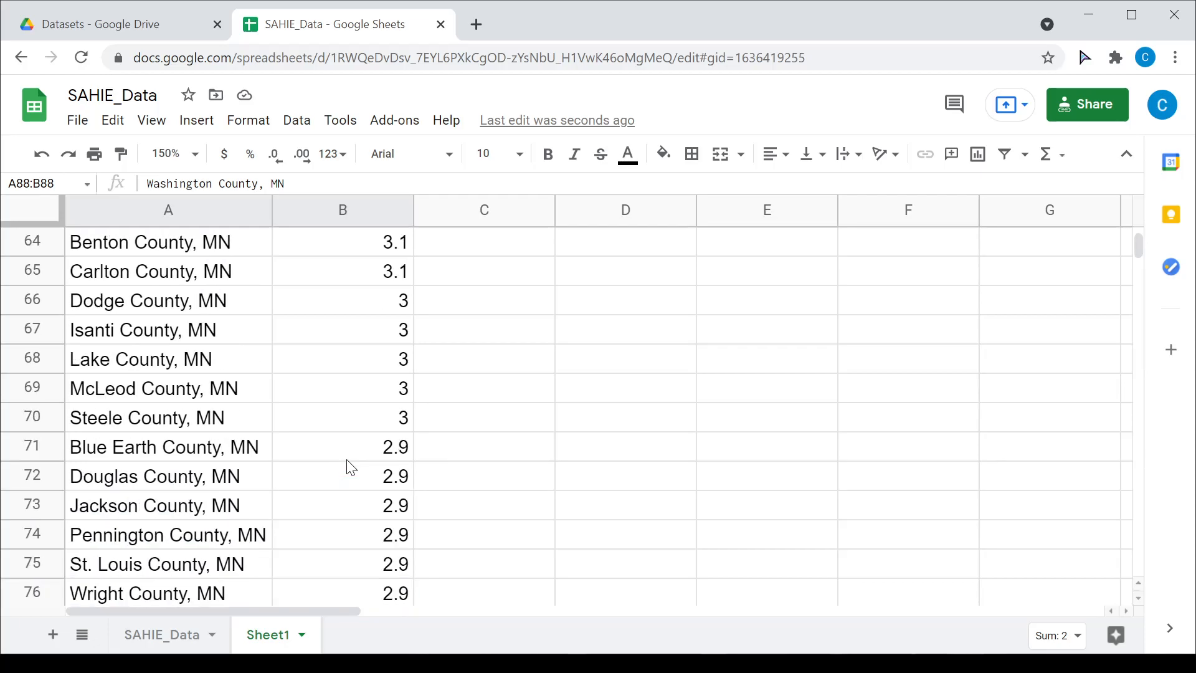
scroll(322, 422, up, 2)
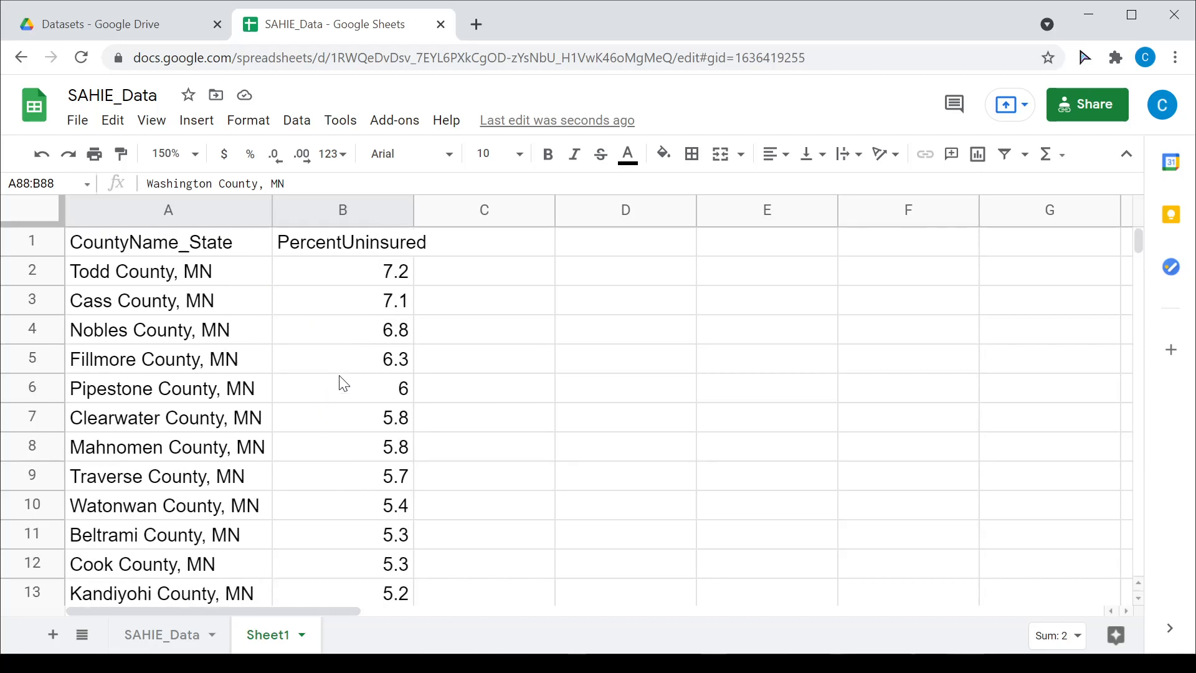
scroll(361, 486, down, 10)
scroll(371, 521, down, 11)
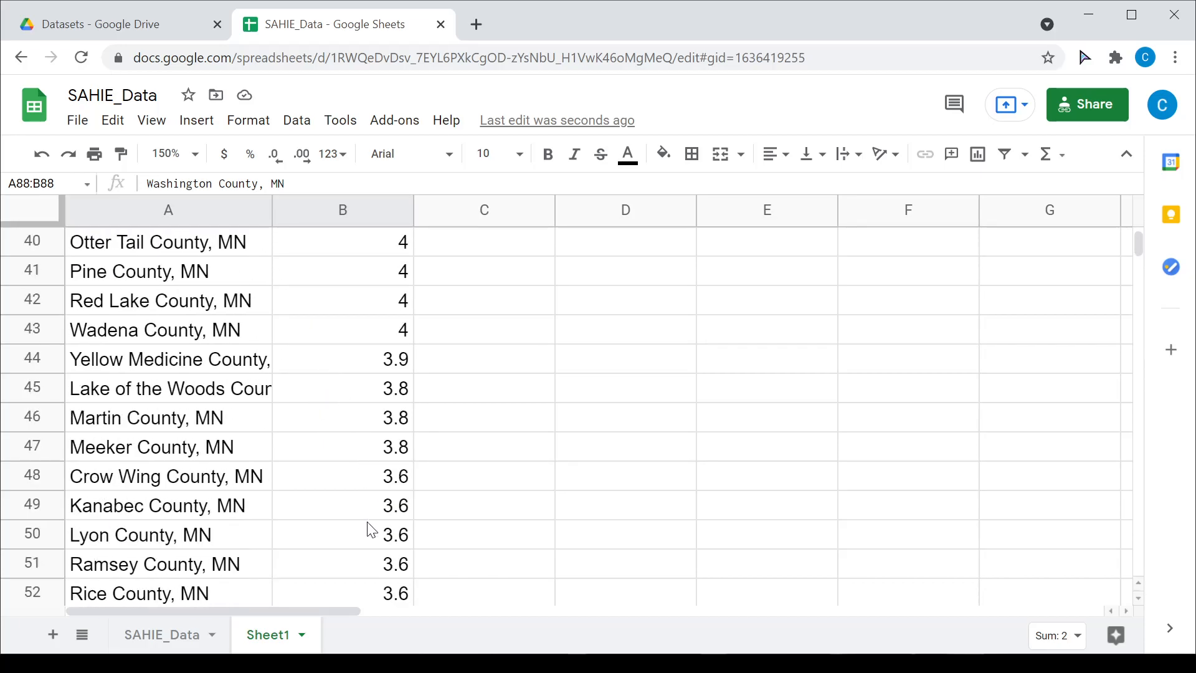
scroll(363, 553, down, 3)
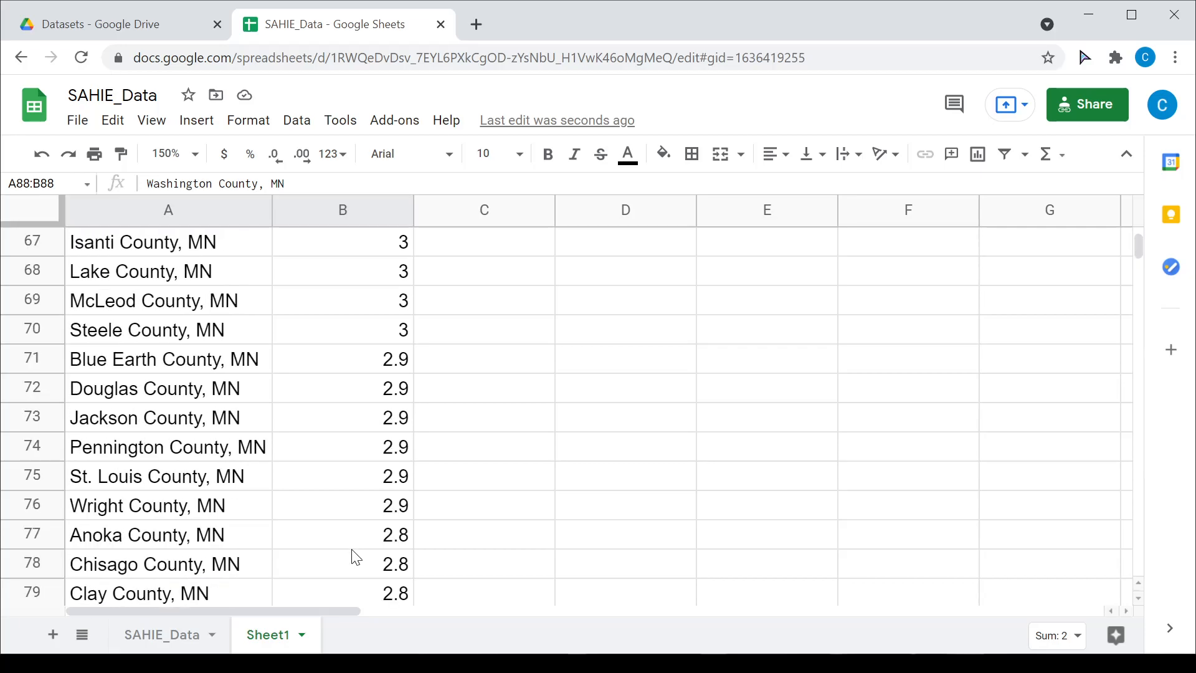
scroll(349, 554, up, 11)
scroll(344, 548, up, 13)
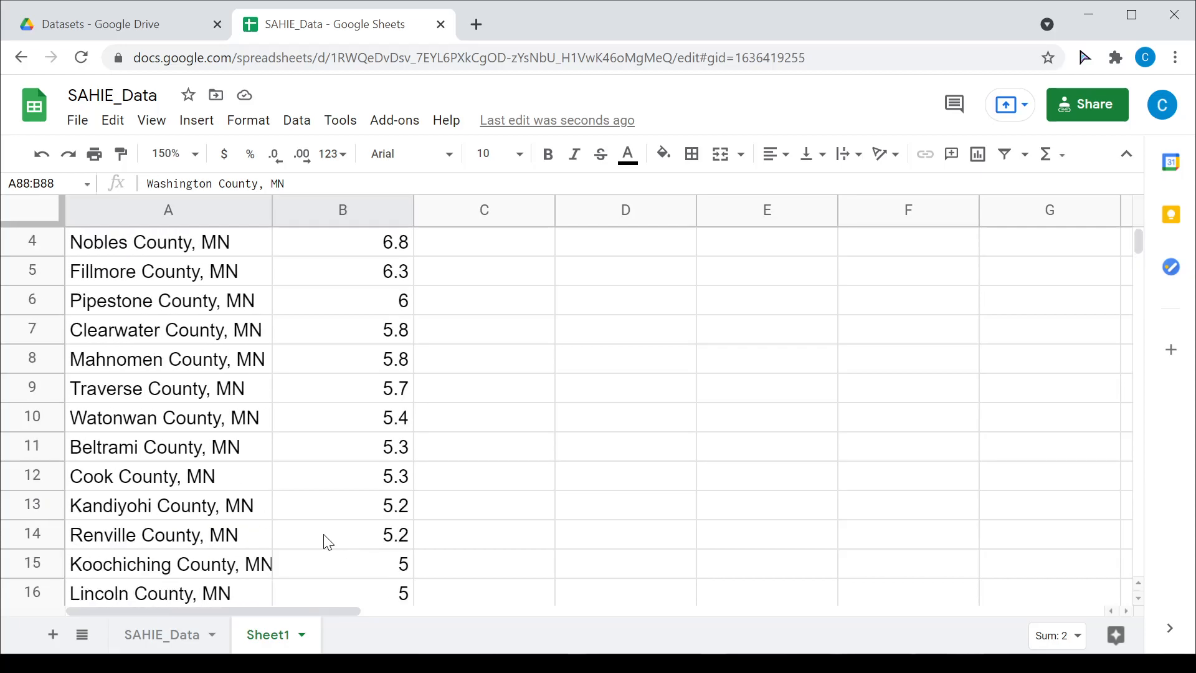
Step: Turn the A1 query into plain text by prefixing it with an apostrophe
click(183, 254)
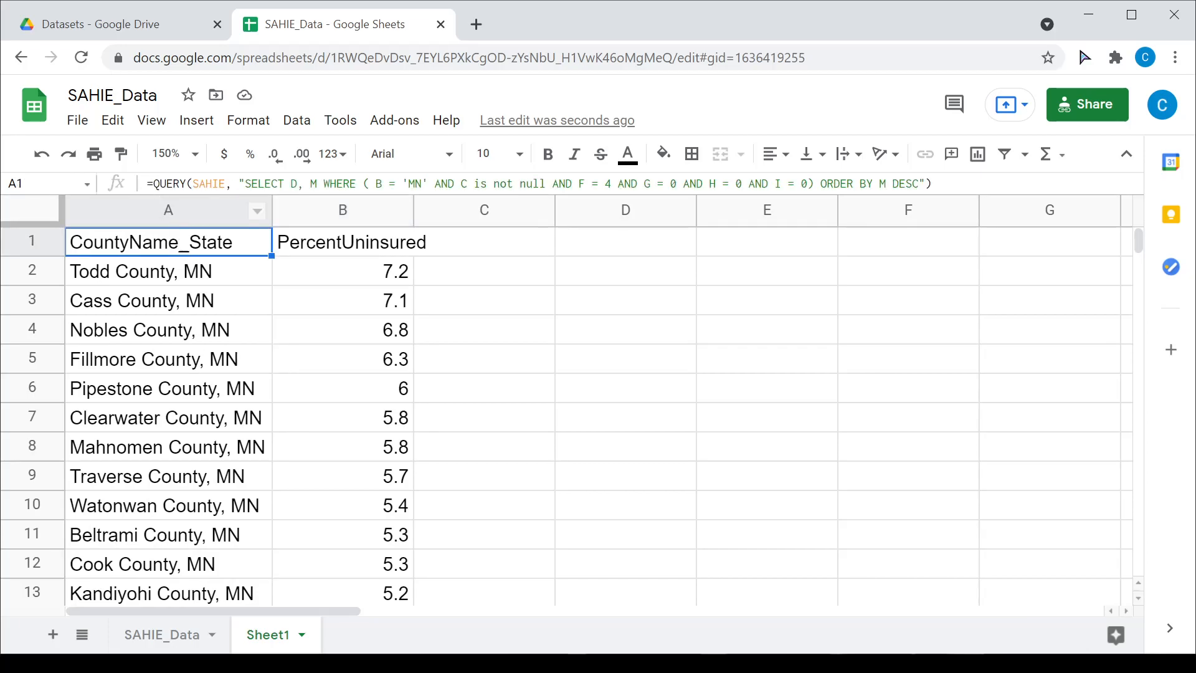
click(148, 185)
text(')
key(Return)
key(Up)
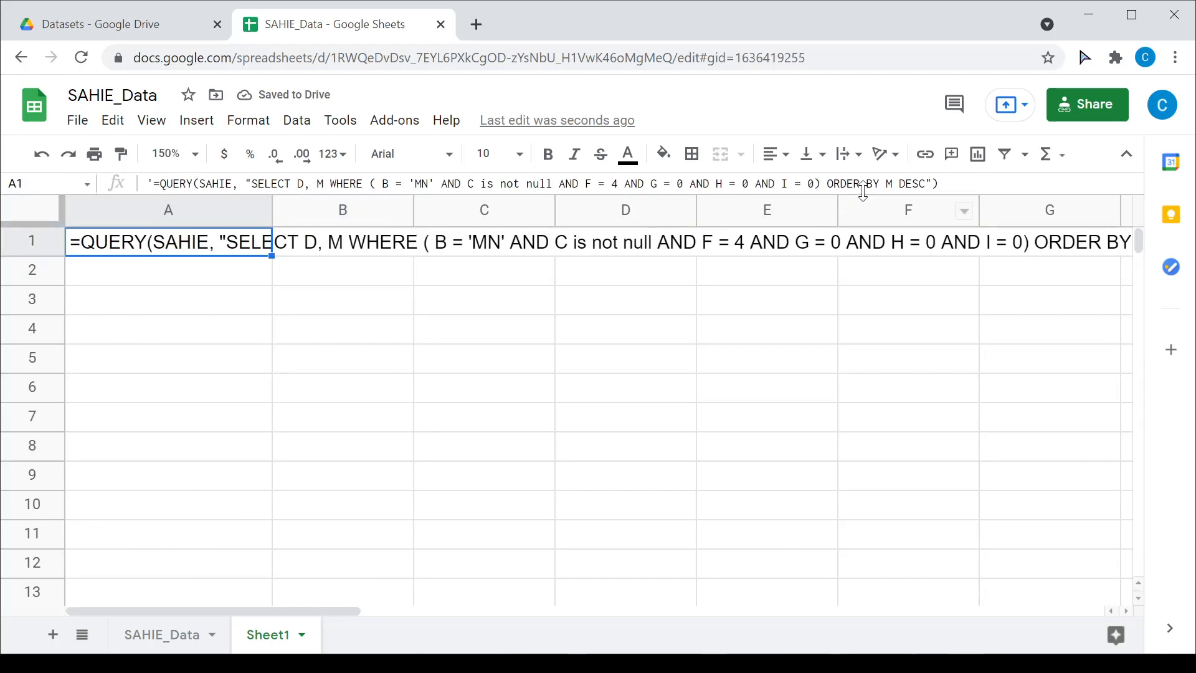
Step: Delete DESC and add LIMIT 10 after ORDER BY M in the query text
key(Return)
key(Left)
key(Left)
key(BackSpace)
key(BackSpace)
key(BackSpace)
key(BackSpace)
key(BackSpace)
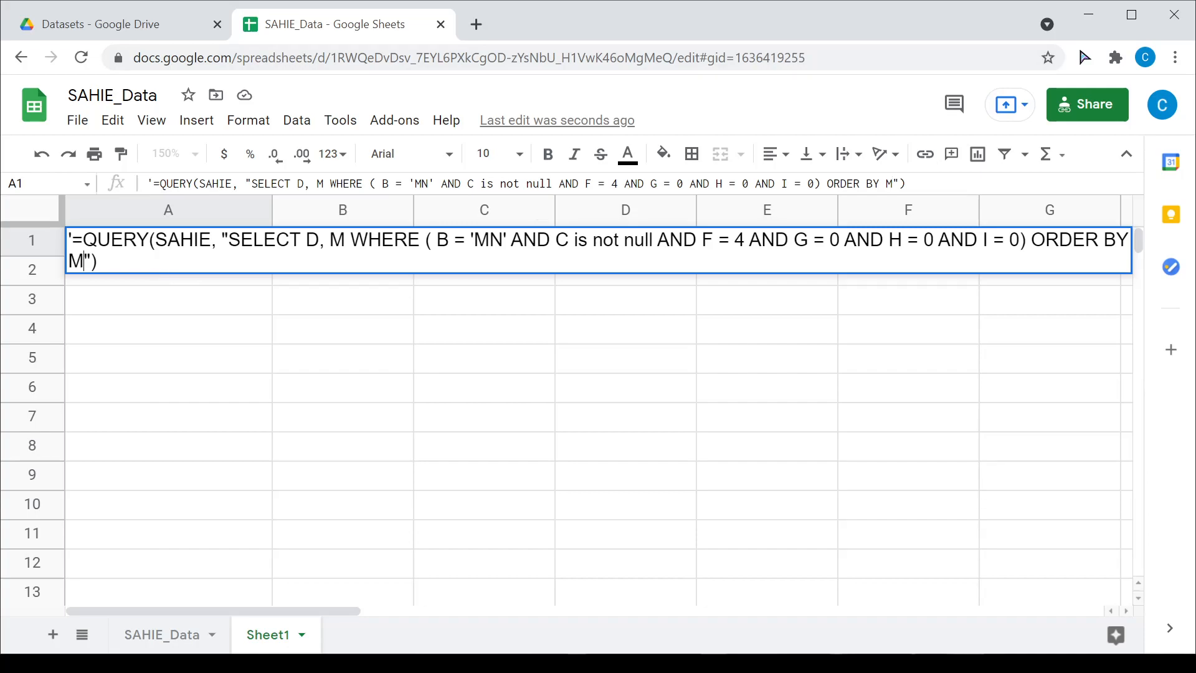
text(LIMIT 10)
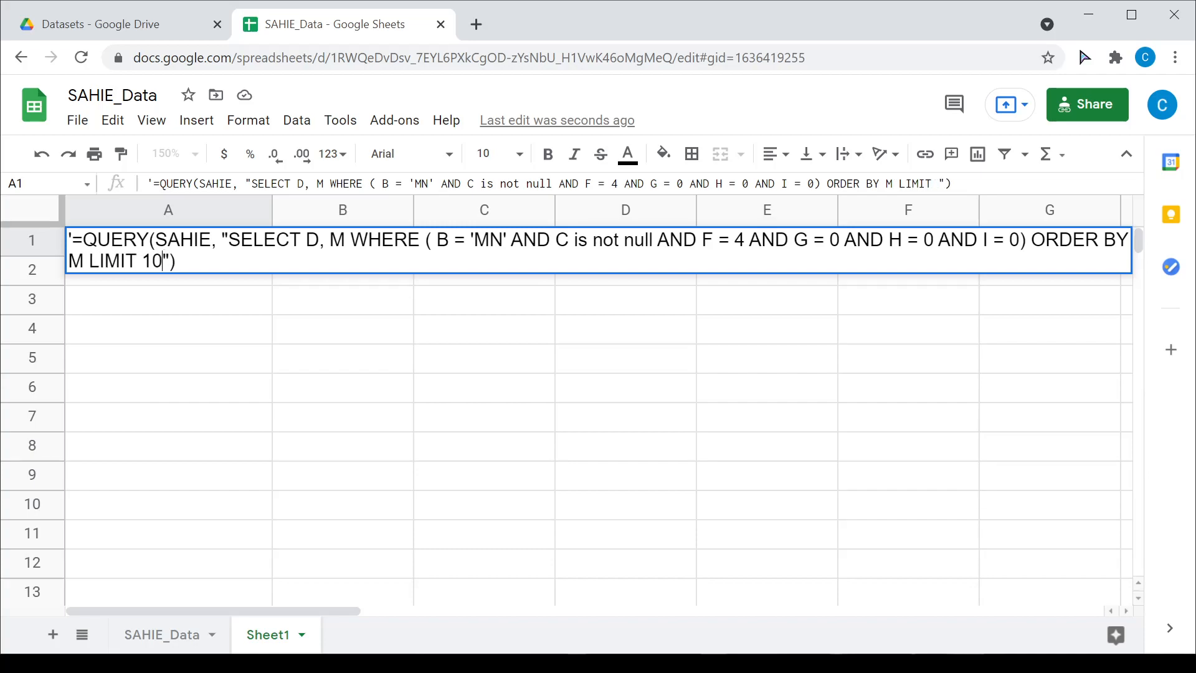
key(Return)
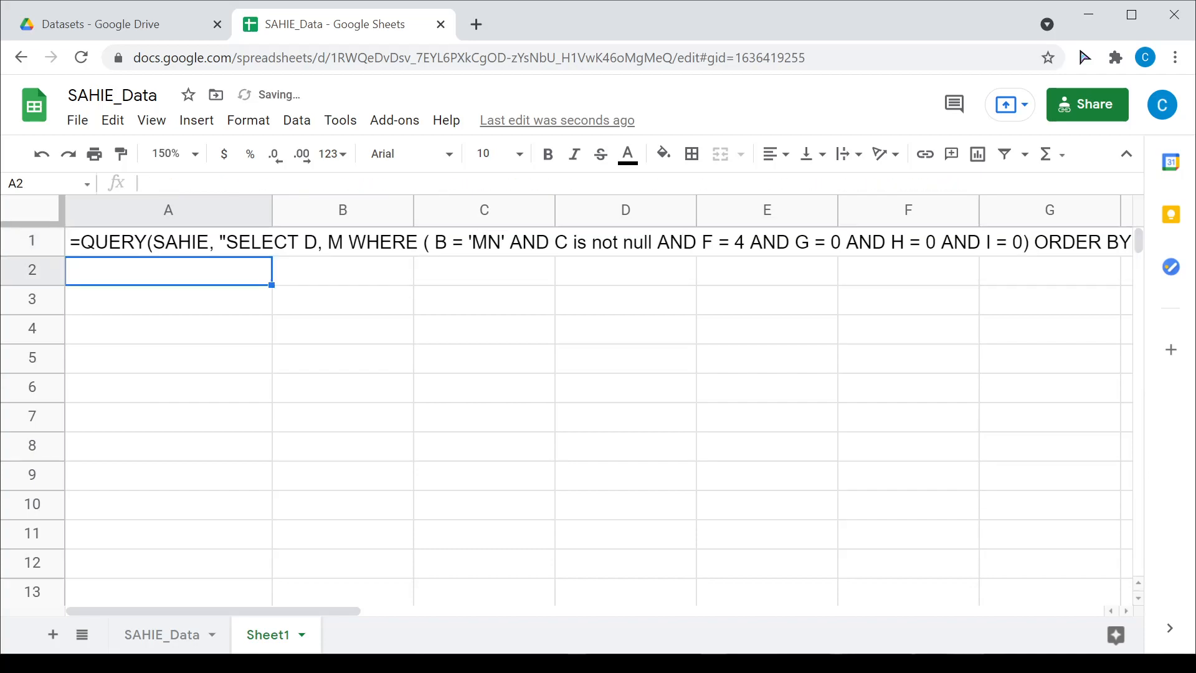
Step: Remove the leading apostrophe so the query runs, listing Washington County (2) first
click(208, 251)
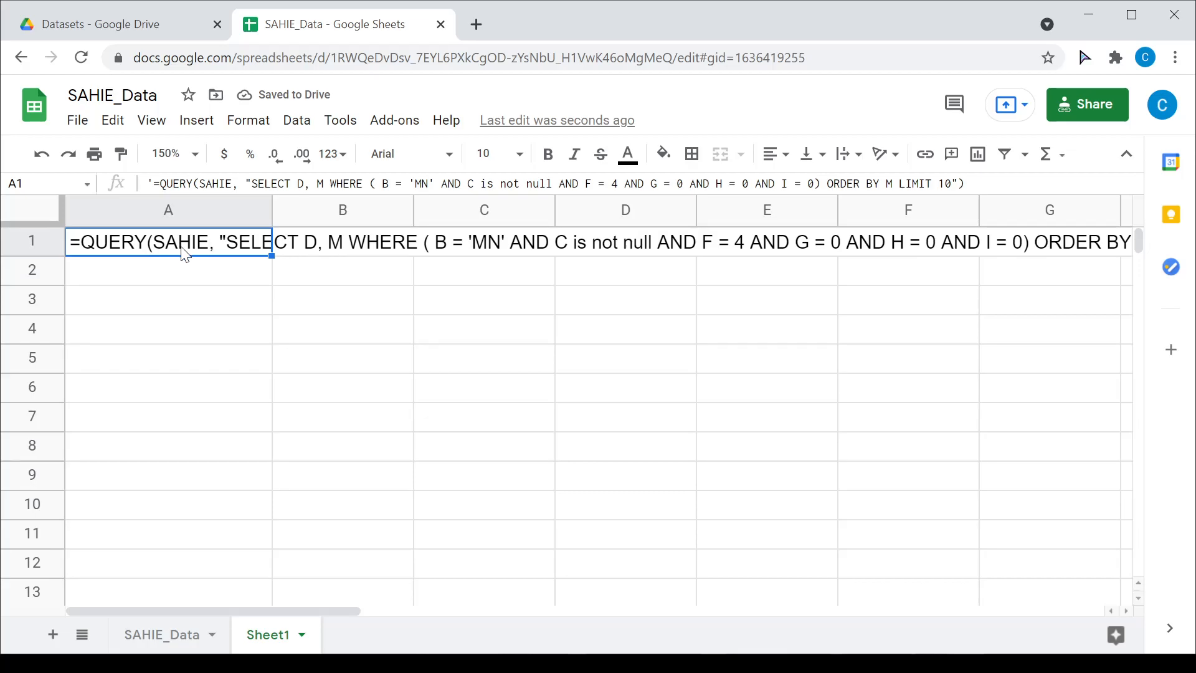
click(148, 183)
key(BackSpace)
key(Return)
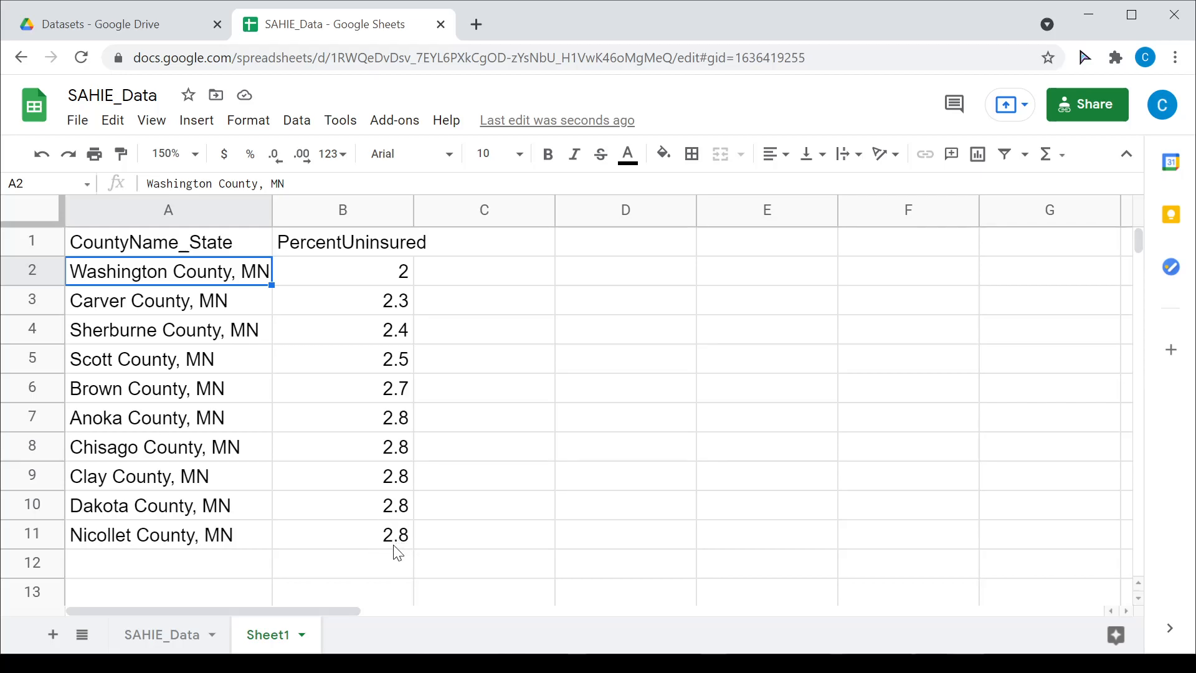
Step: Select A1 with the ascending LIMIT 10 query and open it for editing
click(207, 247)
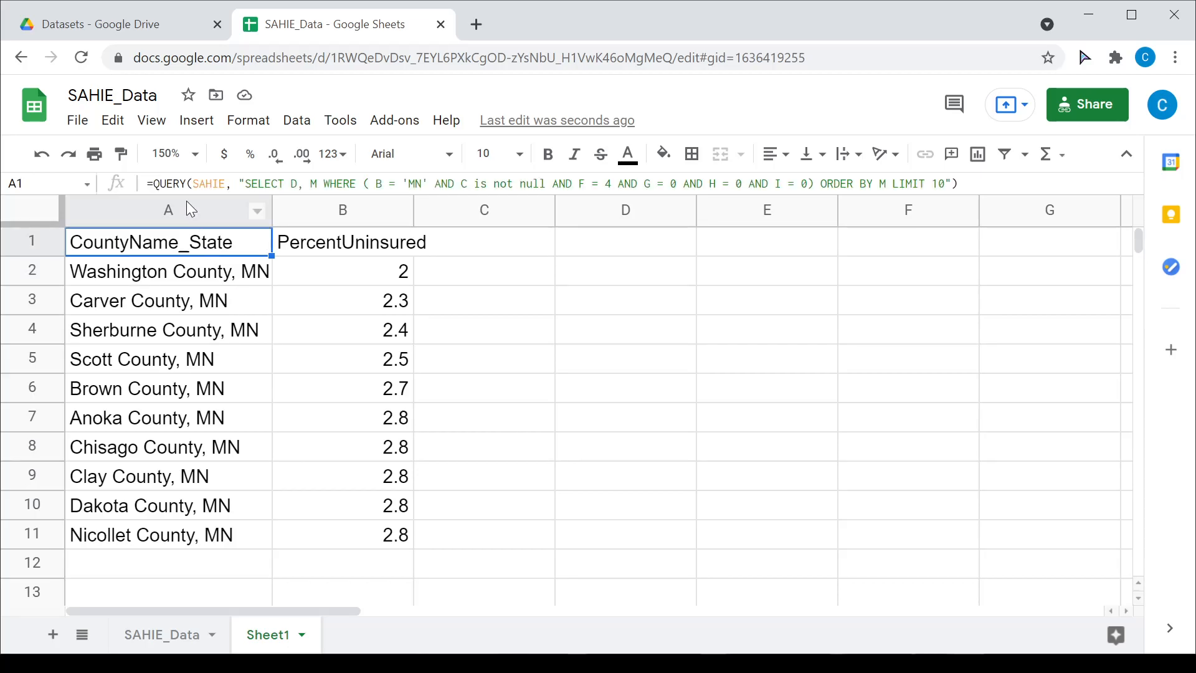
click(148, 185)
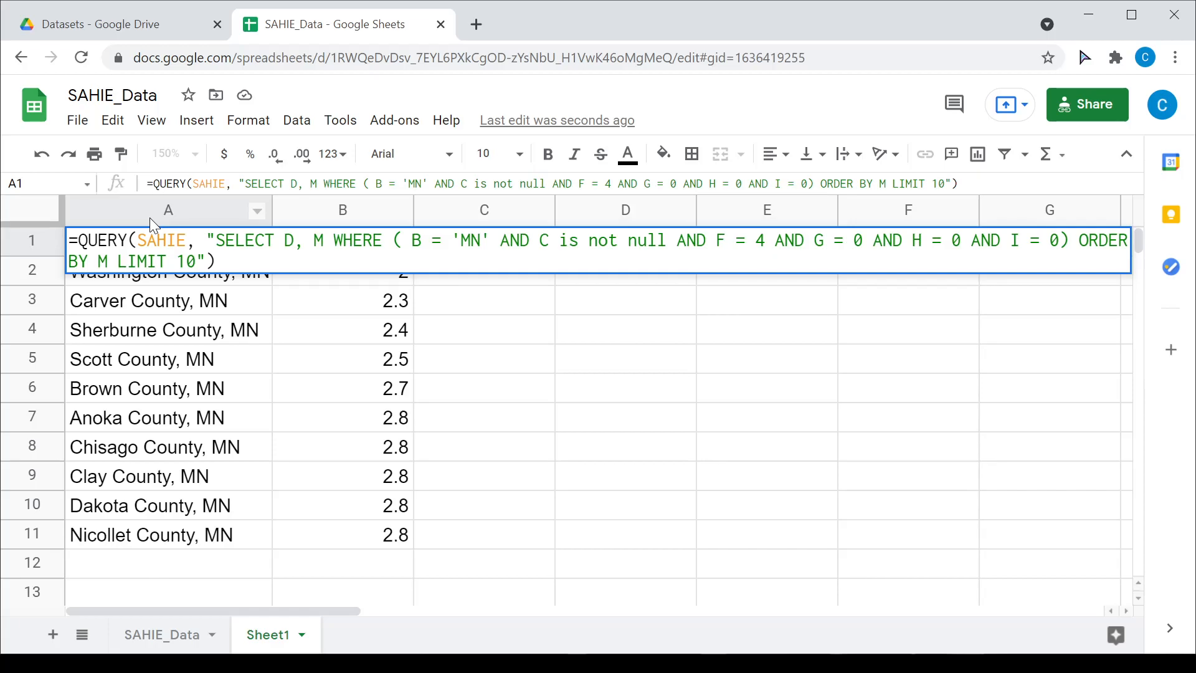
Step: End the A1 query with ORDER BY M DESC LIMIT 10 OFFSET 77, removing its leading apostrophe
text(')
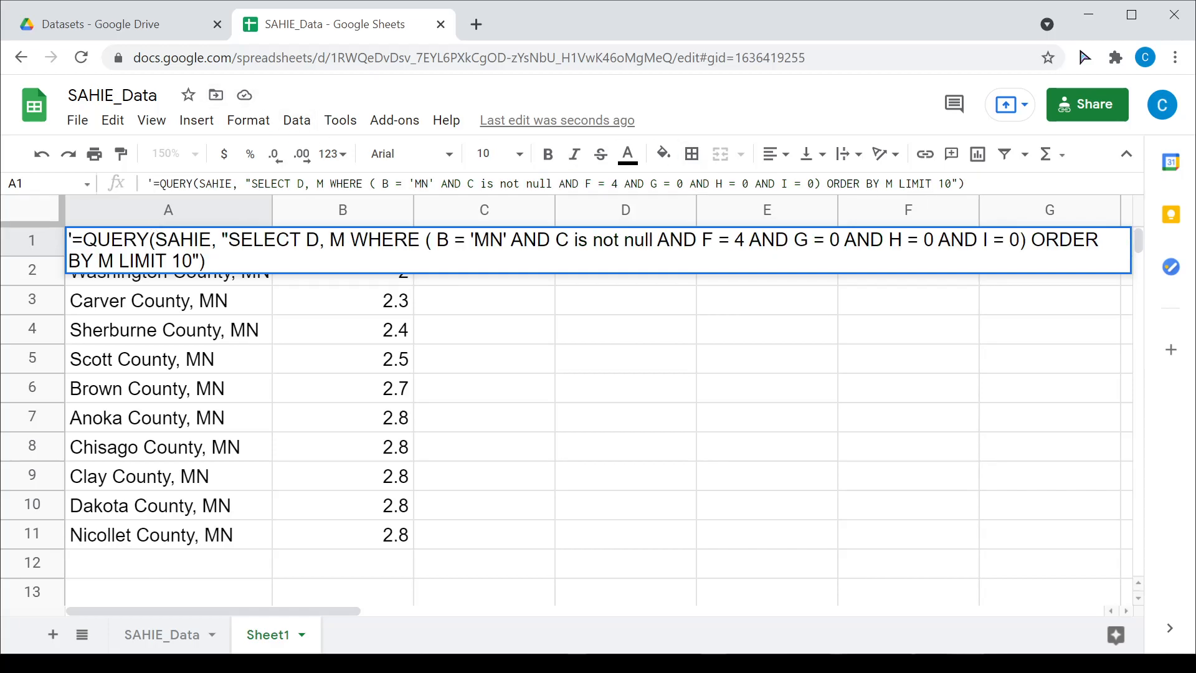
text(DESC)
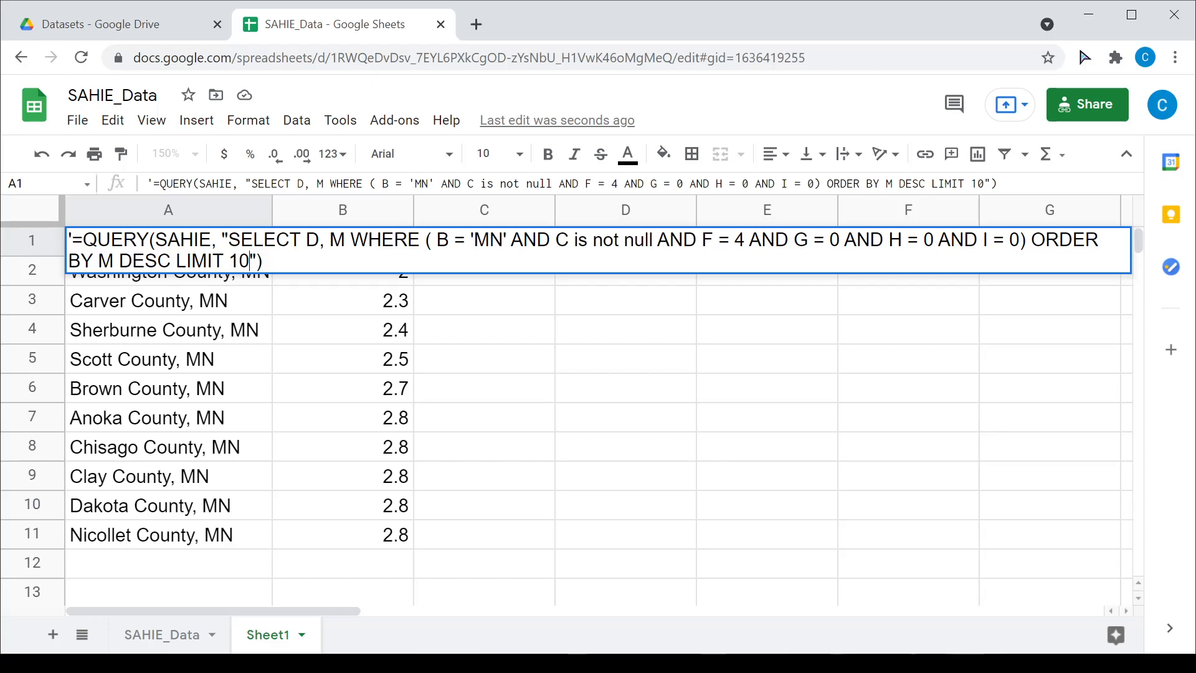
text(OFFSET )
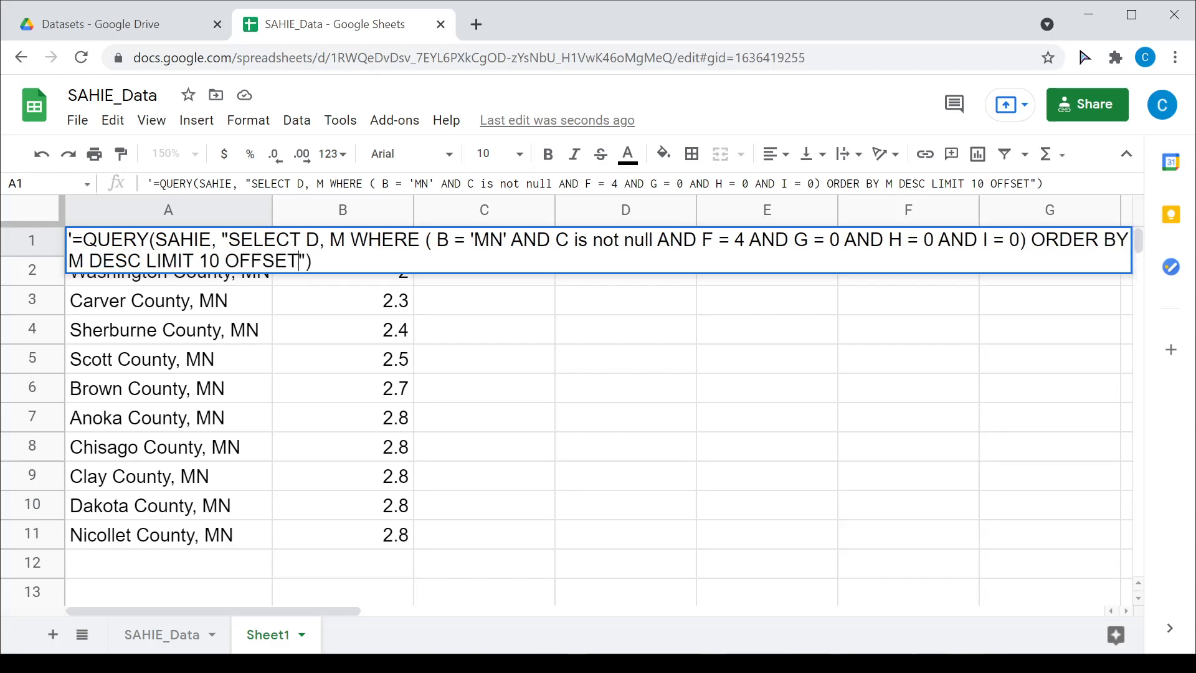
text(72)
key(BackSpace)
text(7)
drag(225, 260, 324, 260)
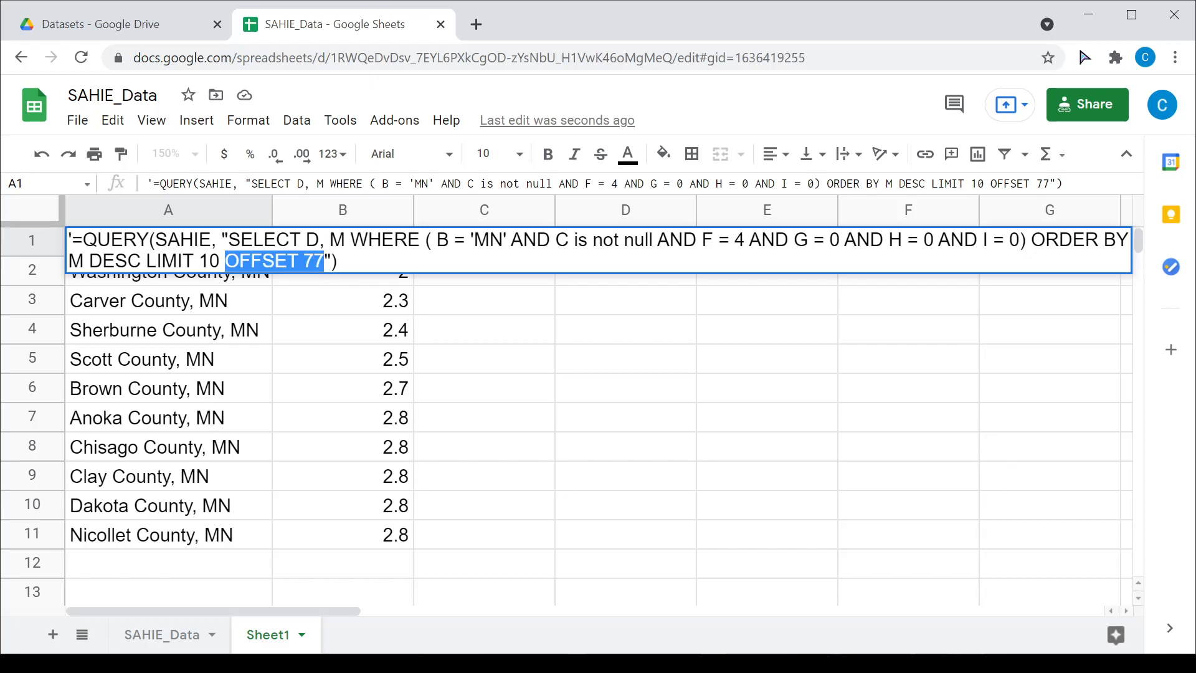
drag(147, 261, 324, 260)
click(338, 260)
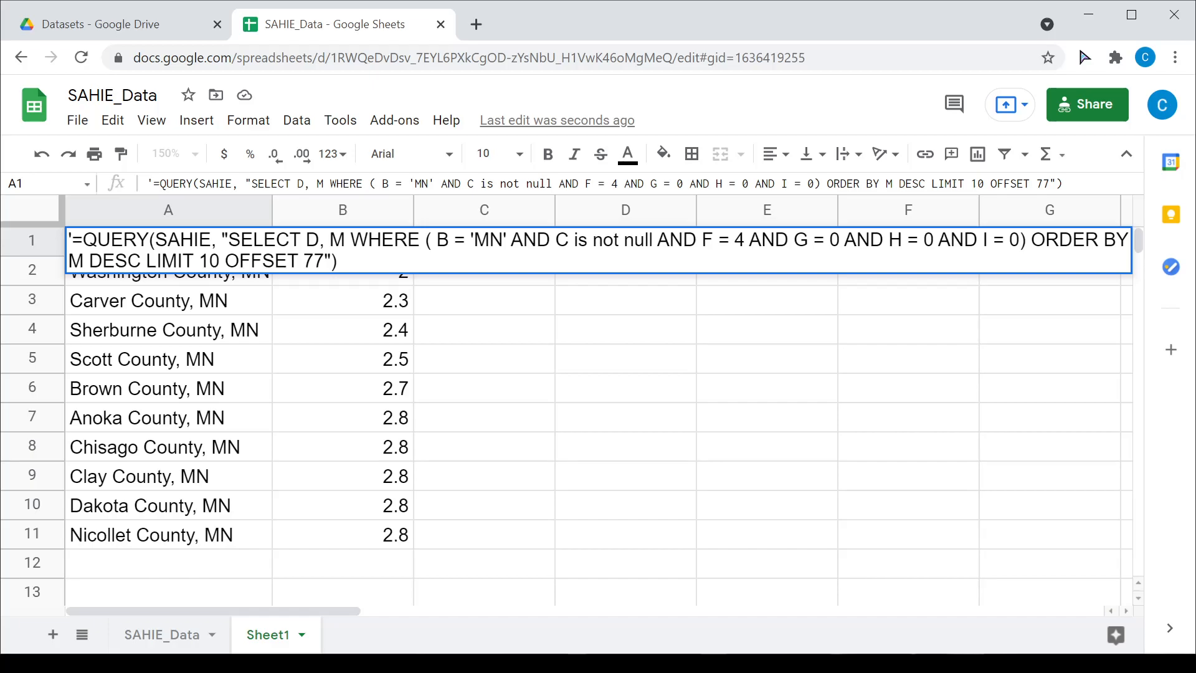
key(Home)
key(Delete)
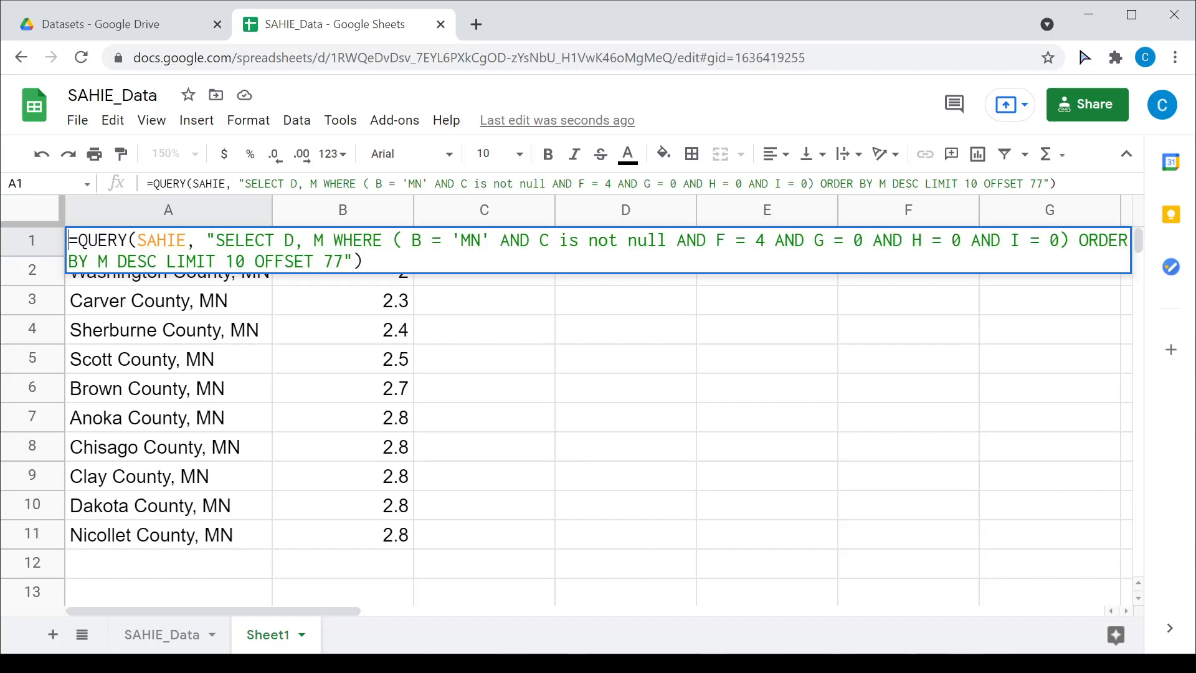
Step: Run the OFFSET 77 query, then prefix A1 with an apostrophe to make it text
key(Return)
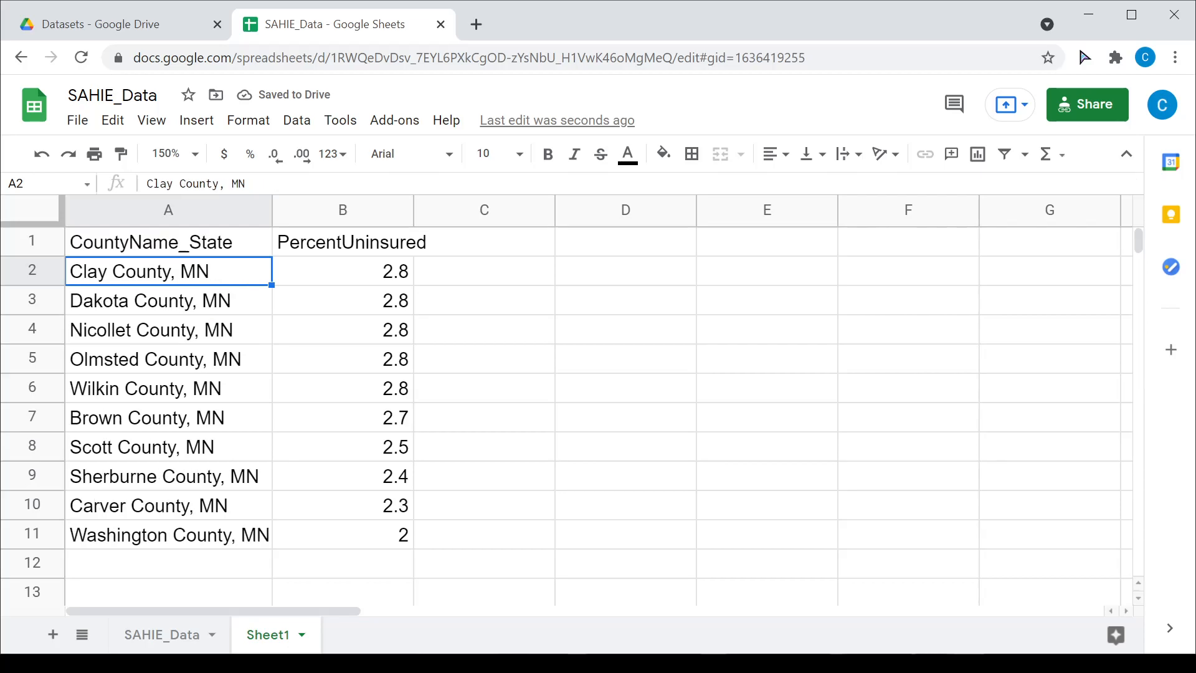
click(117, 251)
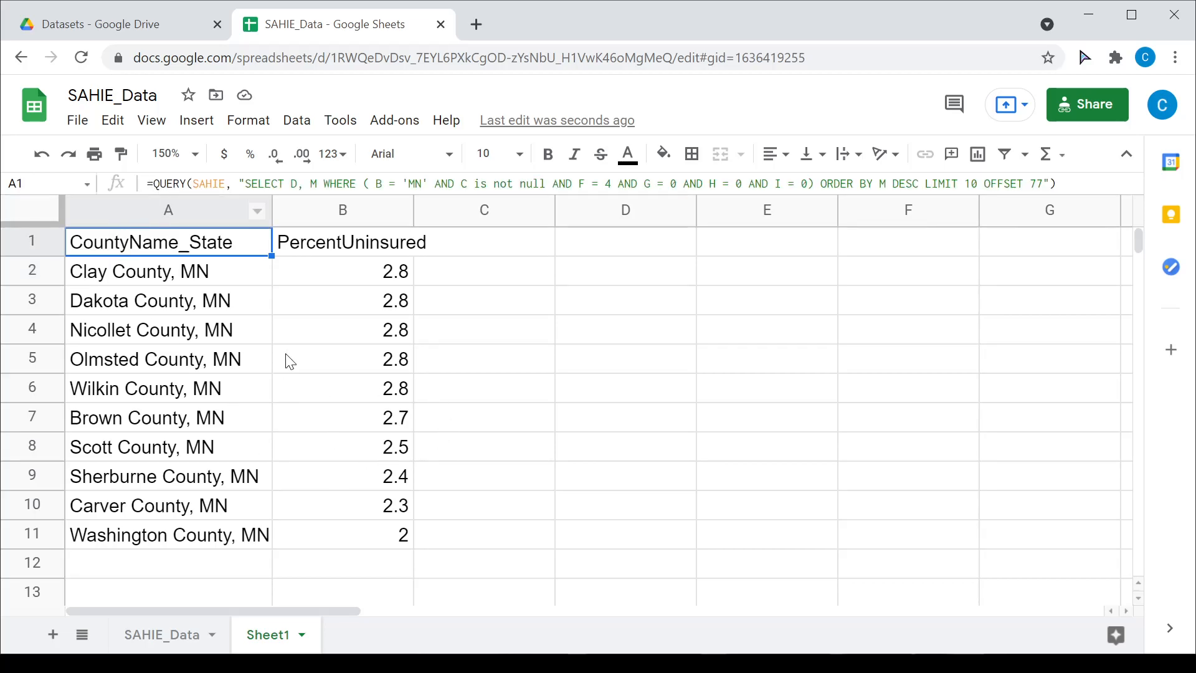
click(148, 183)
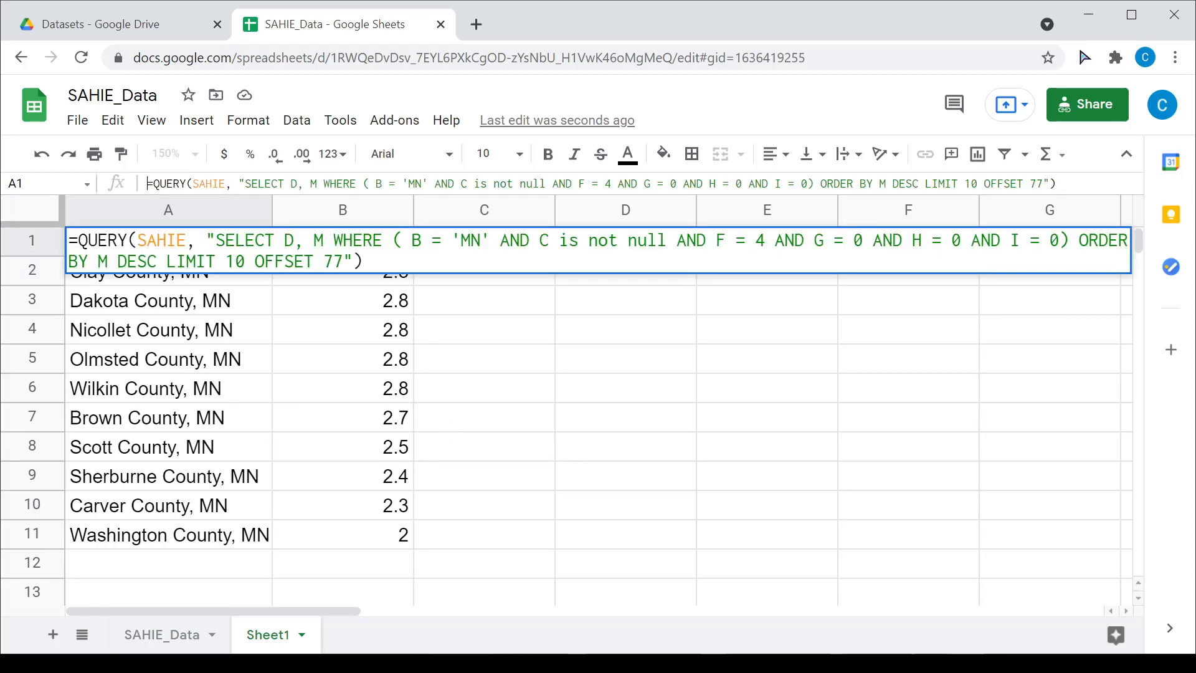
text(')
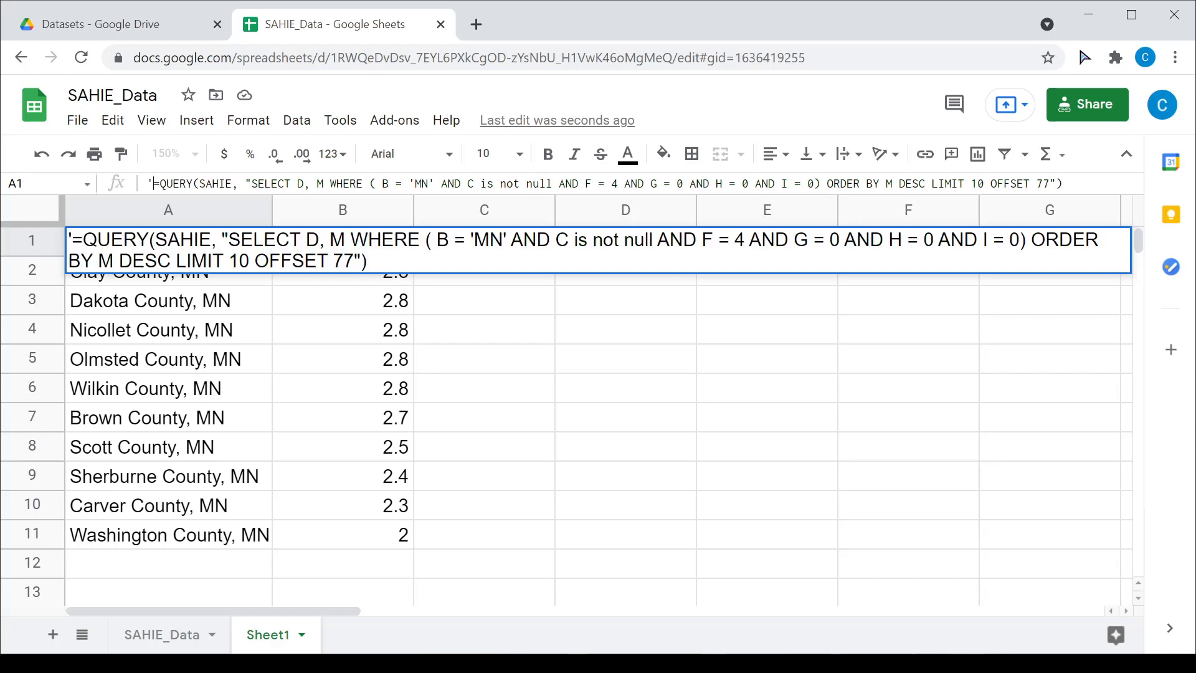
Step: Paste a copy of the query text into cell A3
drag(255, 260, 355, 260)
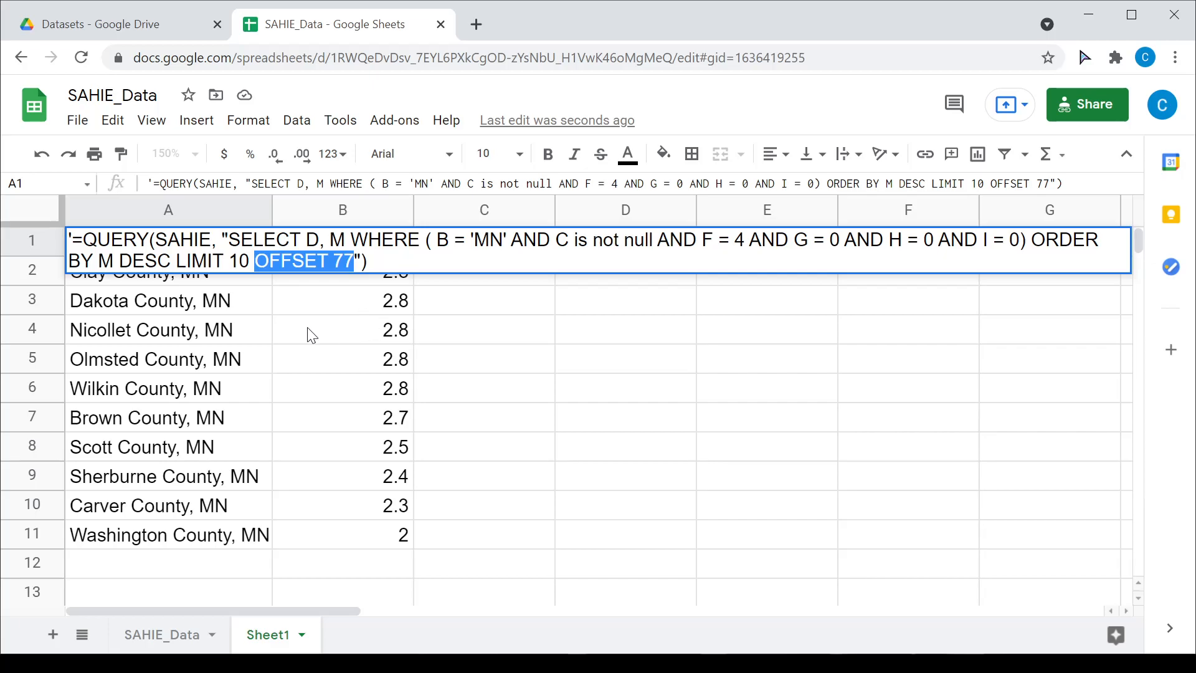
click(202, 313)
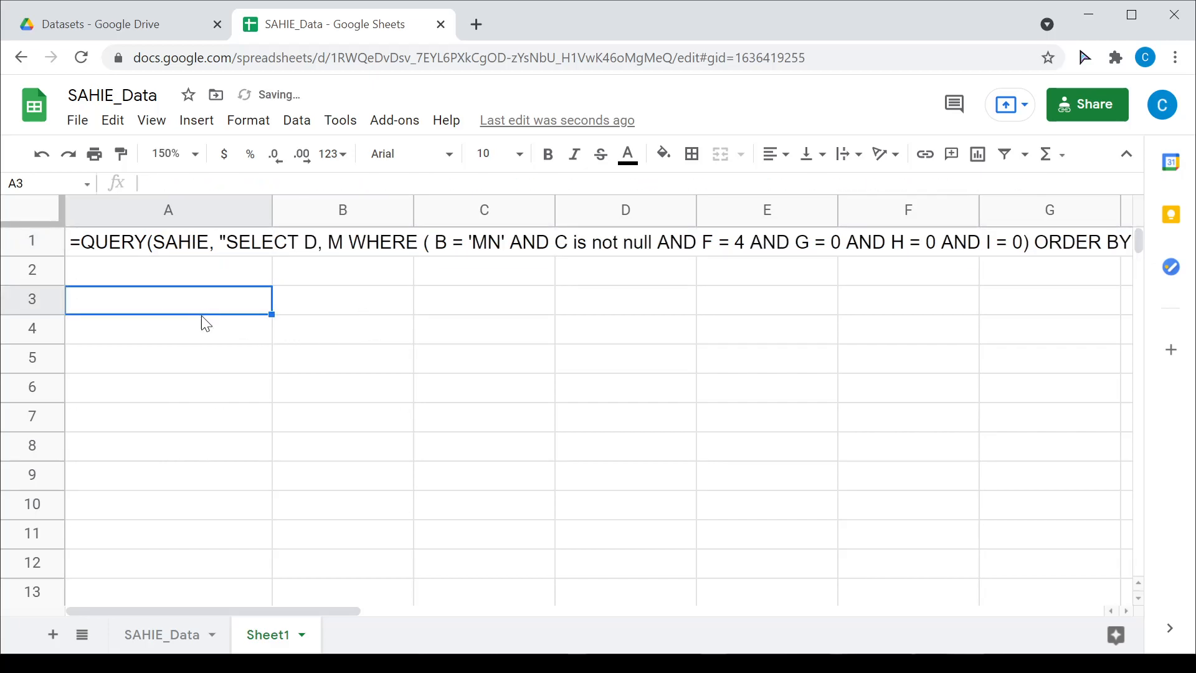
text(=QUERY(SAHIE, "SELECT D, M WHERE ( B = 'MN' AND C is not null AND F = 4 AND G = 0 AND H = 0 AND I = 0) ORDER BY M DESC LIMIT 10 OFFSET 77"))
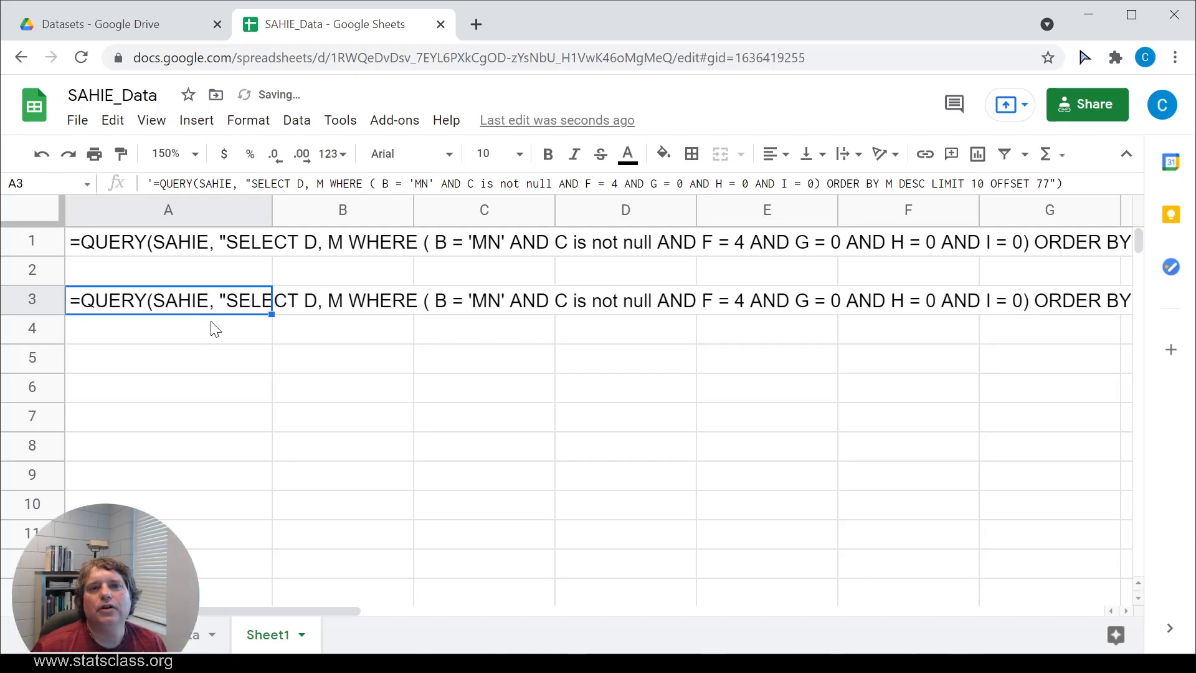